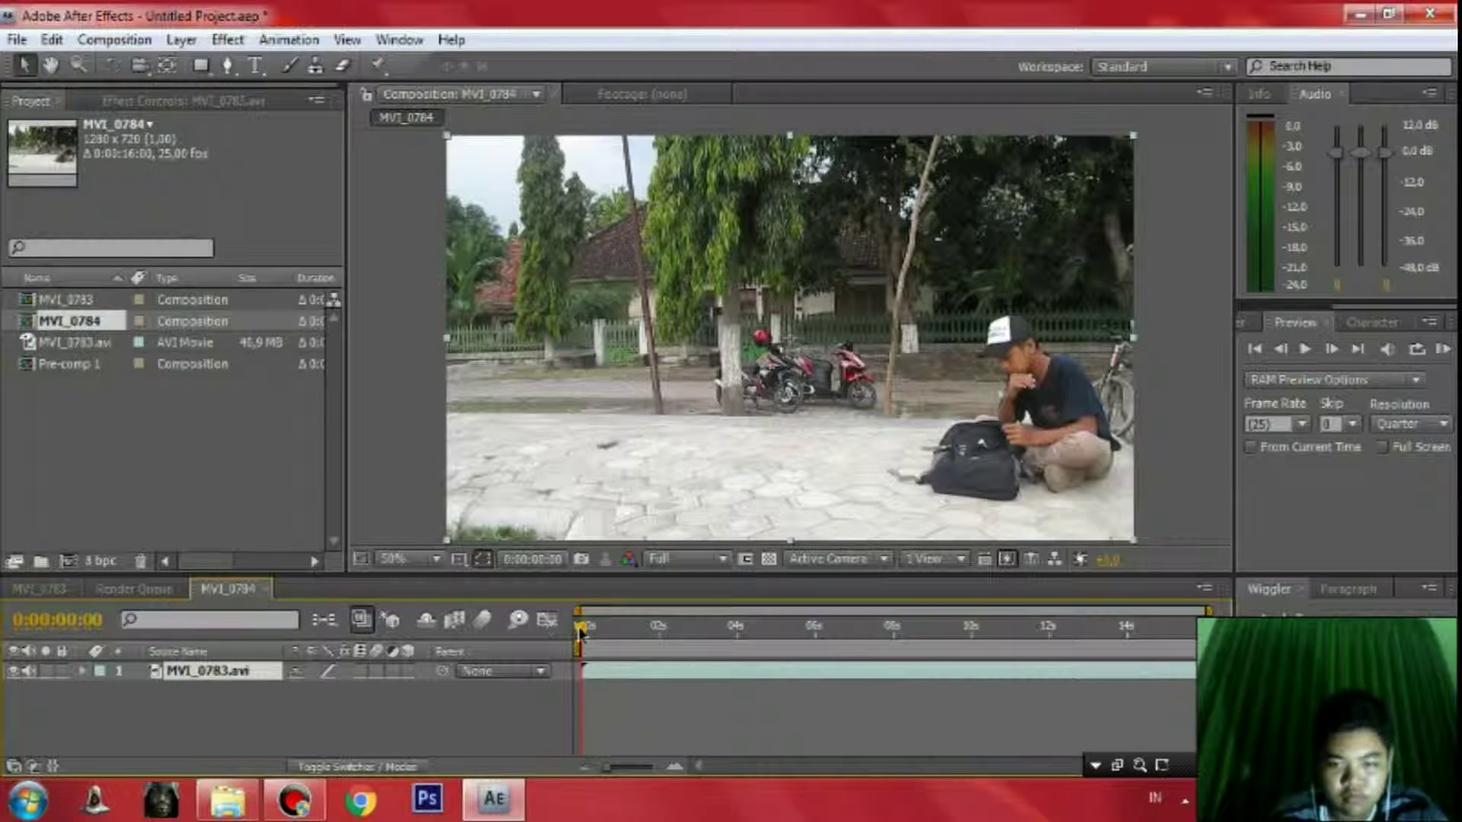
Shorten the MVI_0784 composition so that it ends at 0:00:03:06, trimming it to the work area
{"action": "left_click_drag", "start_coordinate": [581, 626], "coordinate": [708, 610]}
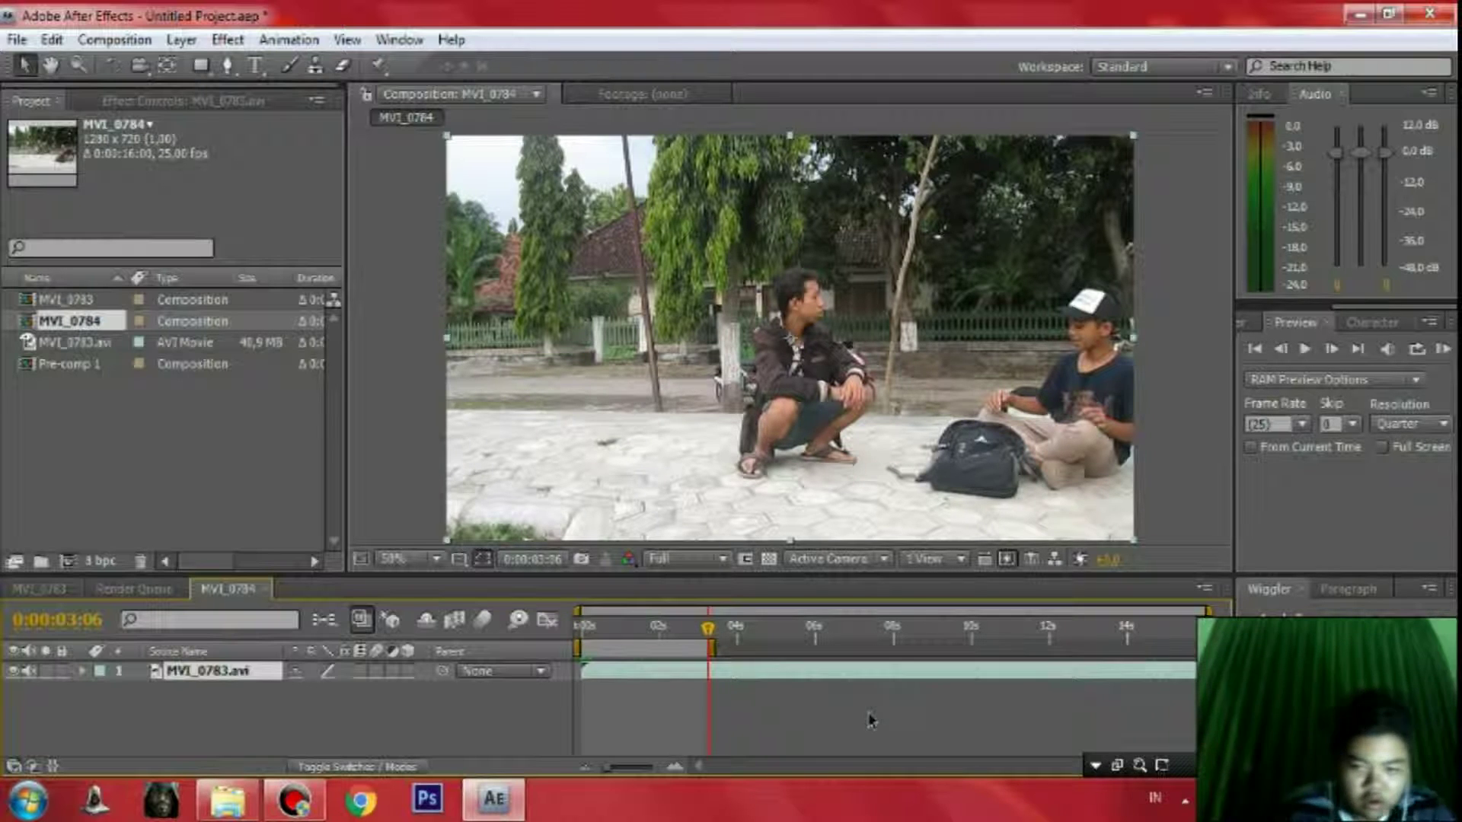
{"action": "right_click", "coordinate": [630, 653]}
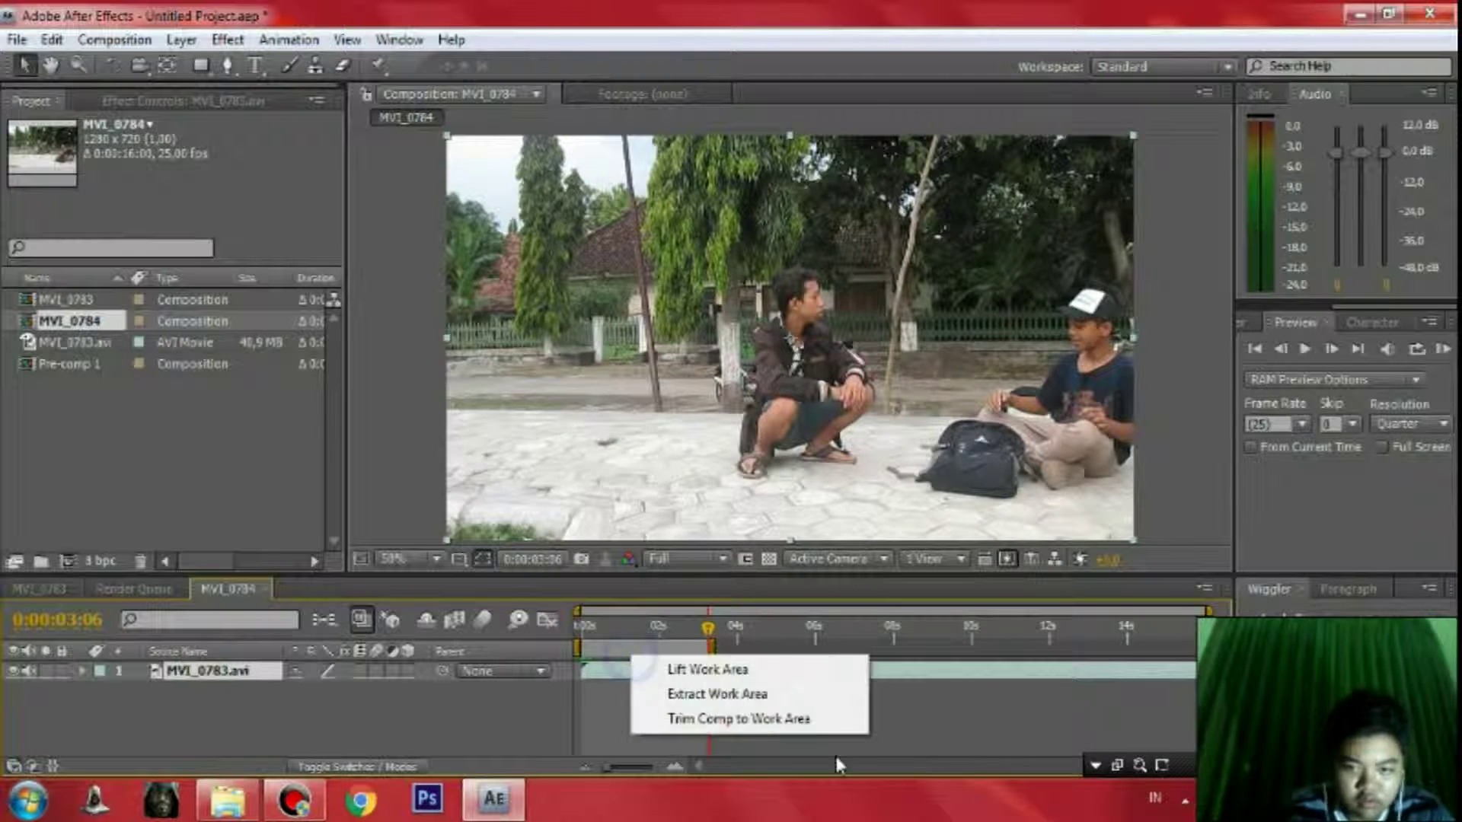
{"action": "left_click", "coordinate": [759, 721]}
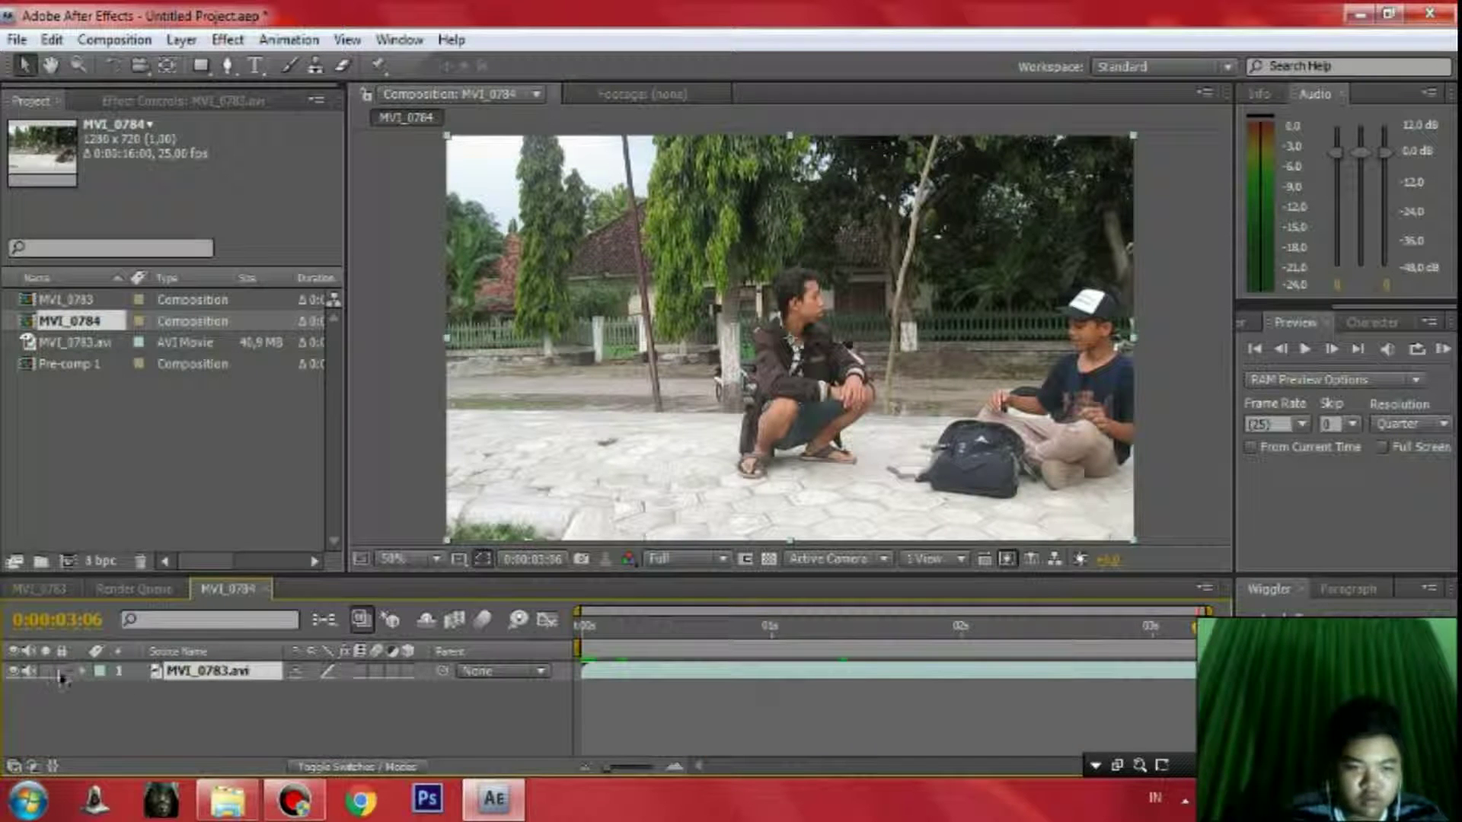
Cut the opening off the composition by starting the work area at 0:00:00:12 and trimming the comp to it
{"action": "left_click", "coordinate": [665, 629]}
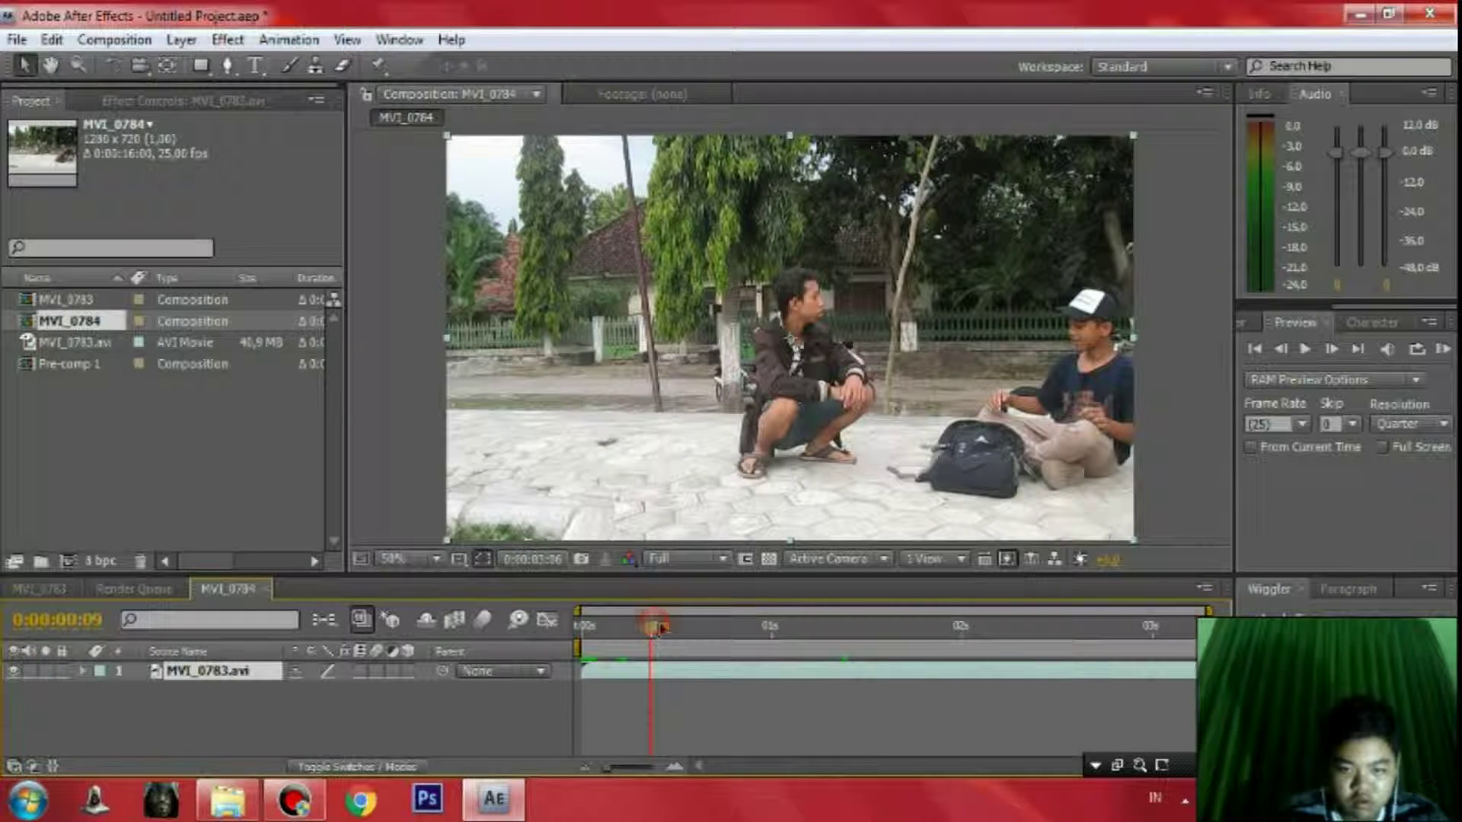
{"action": "mouse_move", "coordinate": [665, 629]}
{"action": "left_mouse_down"}
{"action": "mouse_move", "coordinate": [711, 631]}
{"action": "mouse_move", "coordinate": [673, 648]}
{"action": "left_mouse_up"}
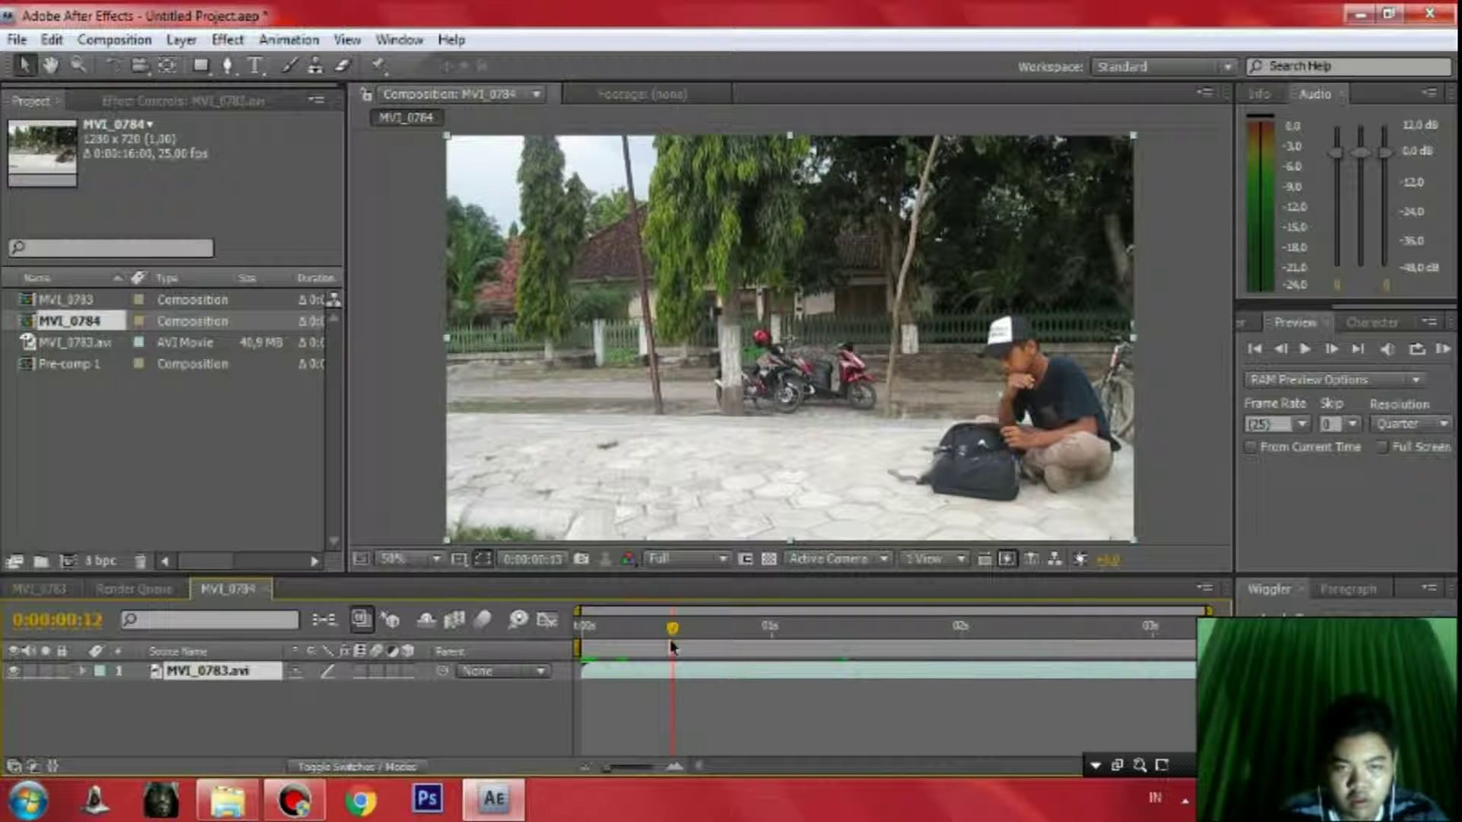
{"action": "left_click_drag", "start_coordinate": [578, 647], "coordinate": [669, 647]}
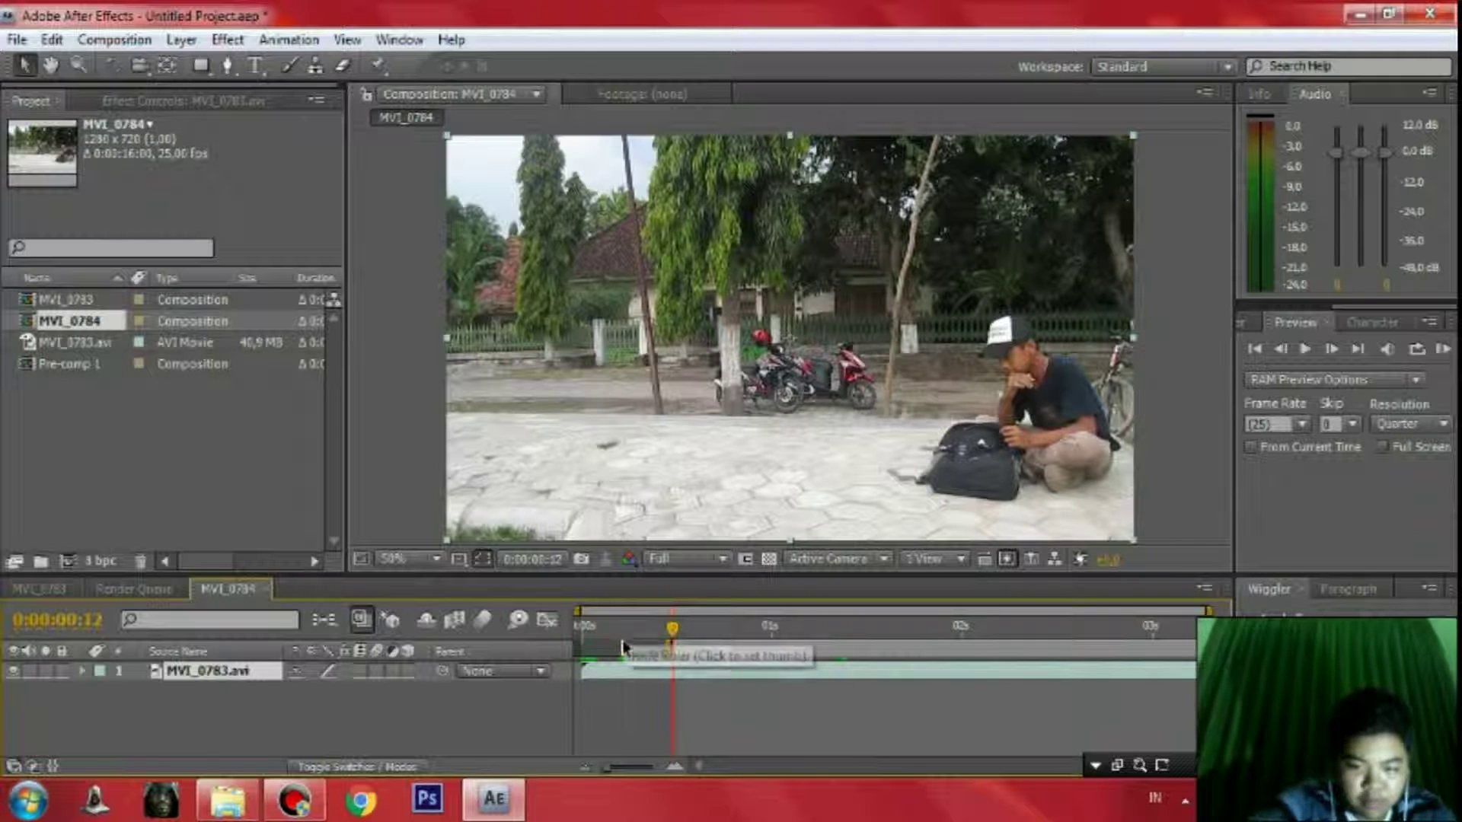
{"action": "right_click", "coordinate": [849, 656]}
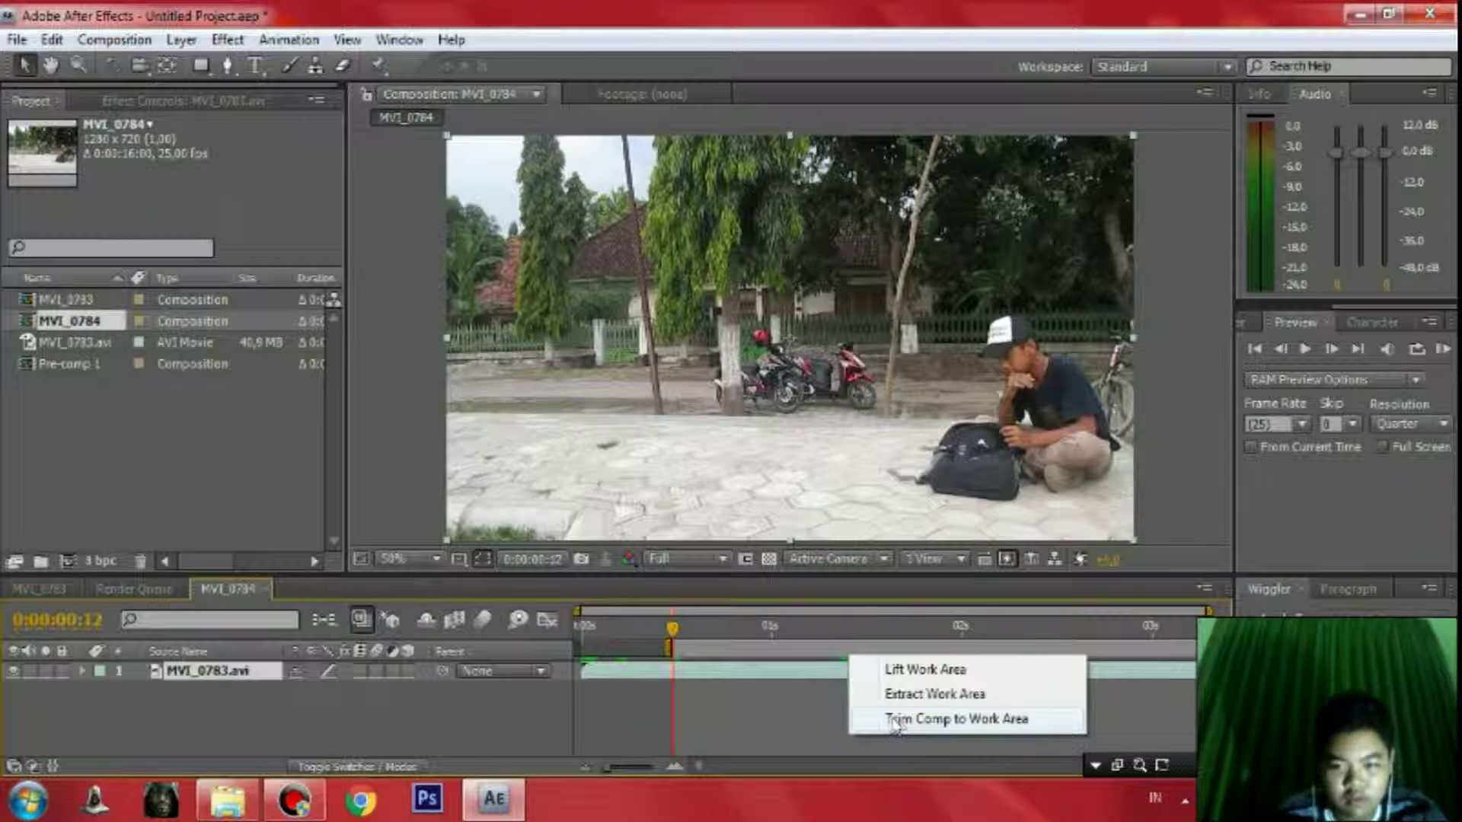
{"action": "left_click", "coordinate": [892, 720]}
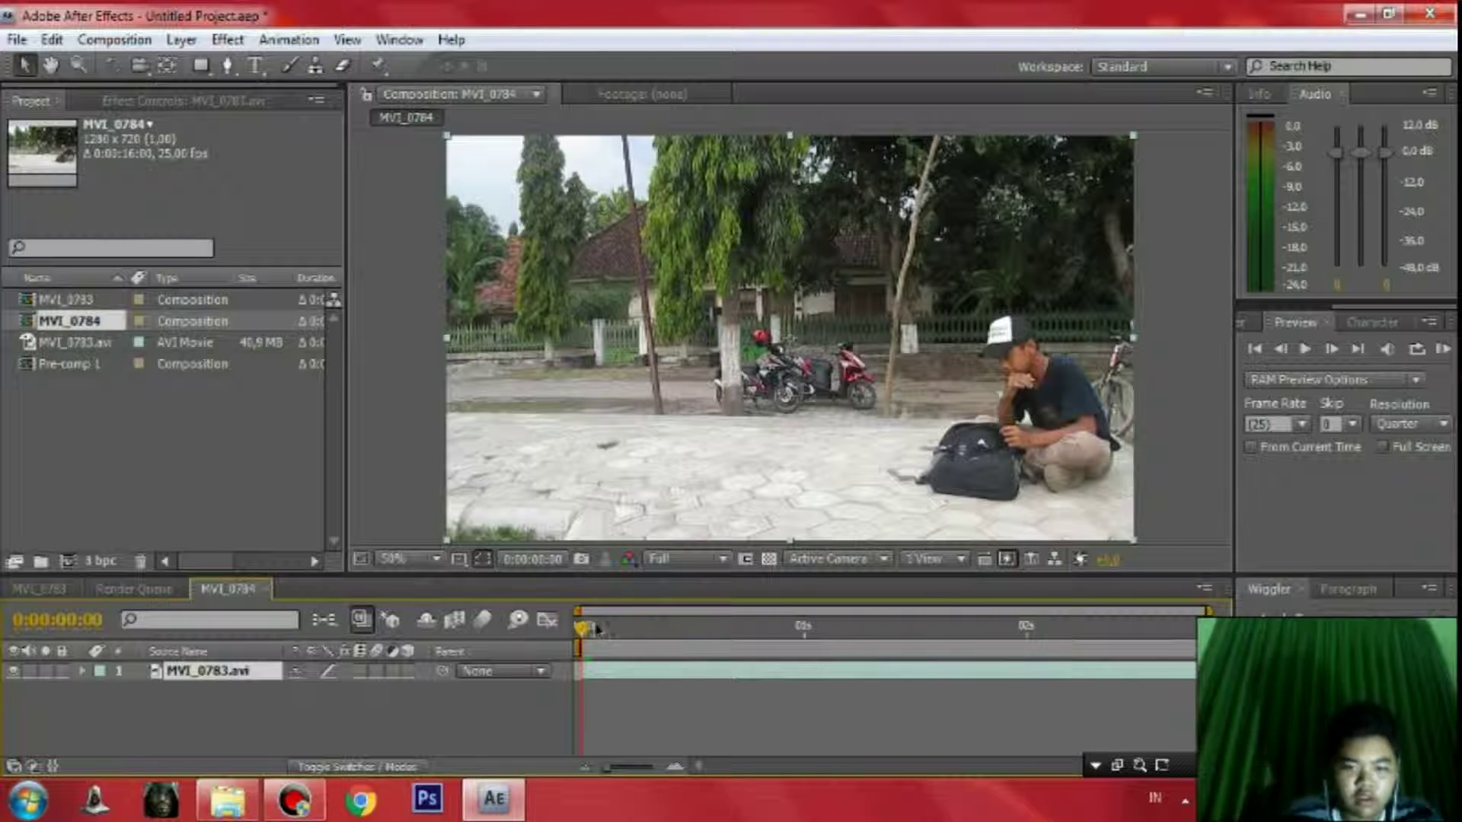
Speed up the MVI_0783.avi layer with Time Stretch, using a stretch factor of 20% and holding the layer in-point
{"action": "left_click_drag", "start_coordinate": [586, 632], "coordinate": [893, 632]}
{"action": "left_click_drag", "start_coordinate": [981, 645], "coordinate": [875, 646]}
{"action": "left_click", "coordinate": [817, 673]}
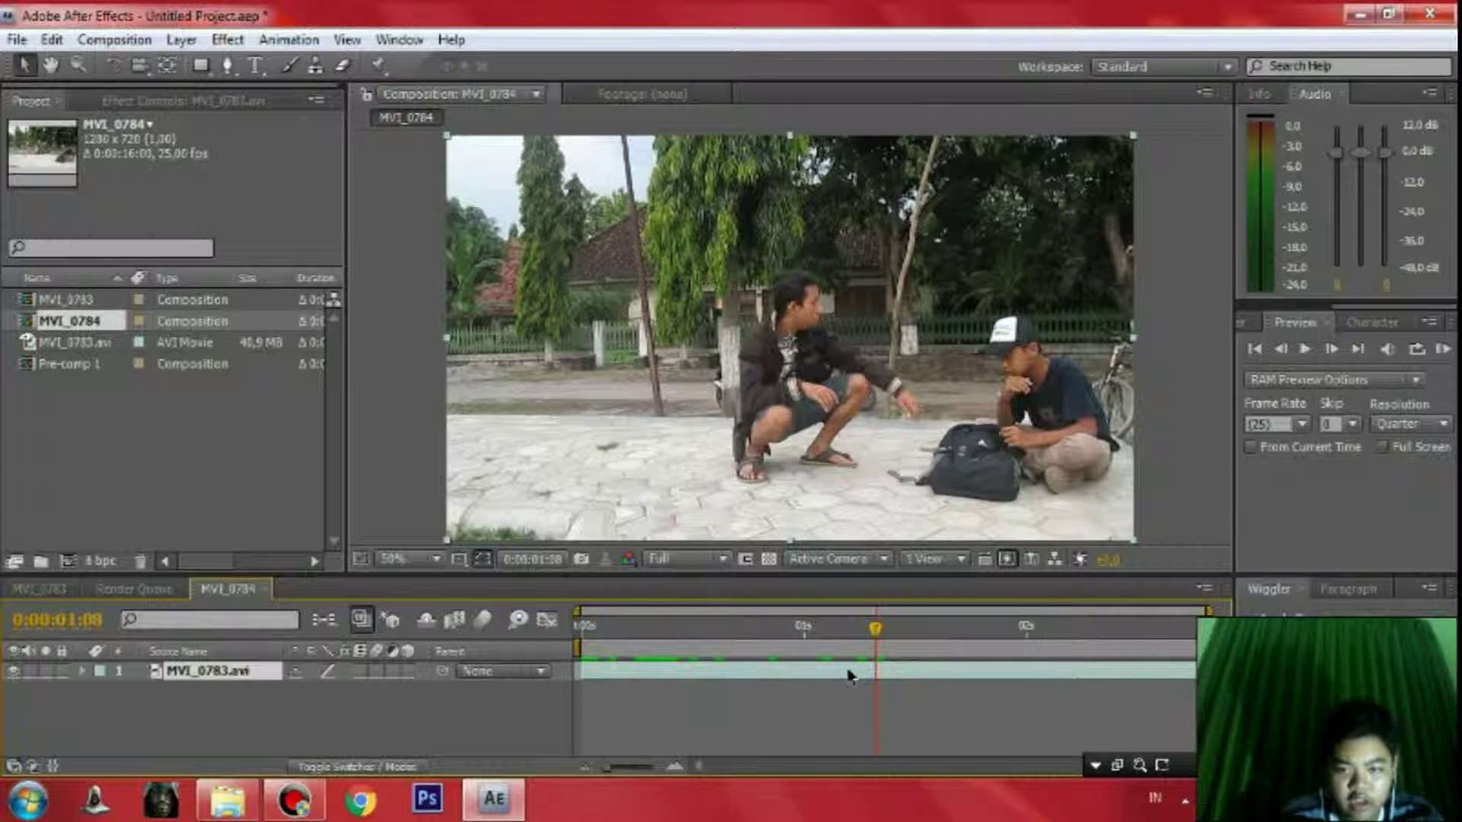
{"action": "right_click", "coordinate": [847, 674]}
{"action": "right_click", "coordinate": [235, 672]}
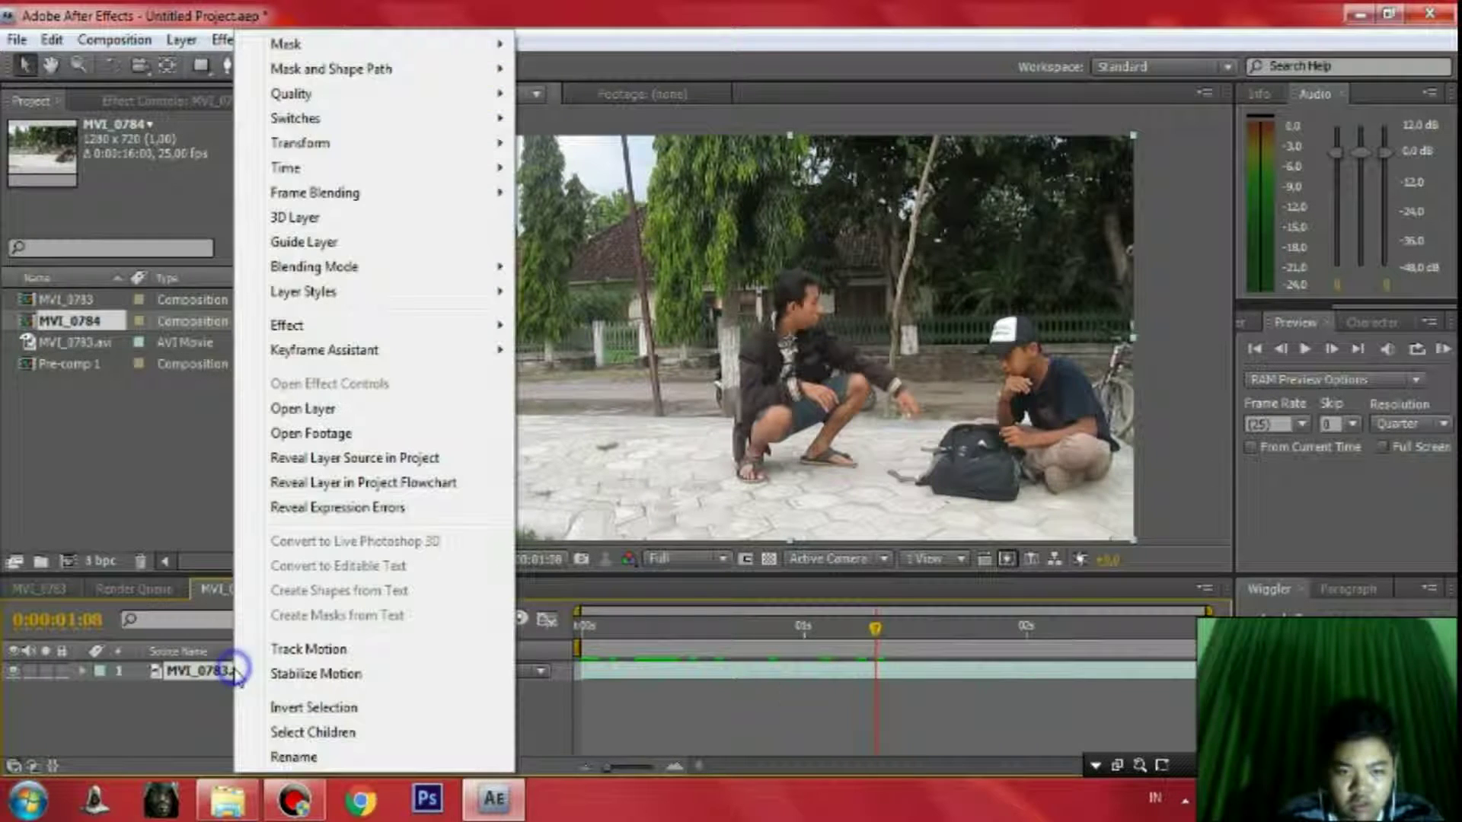
{"action": "right_click", "coordinate": [854, 673]}
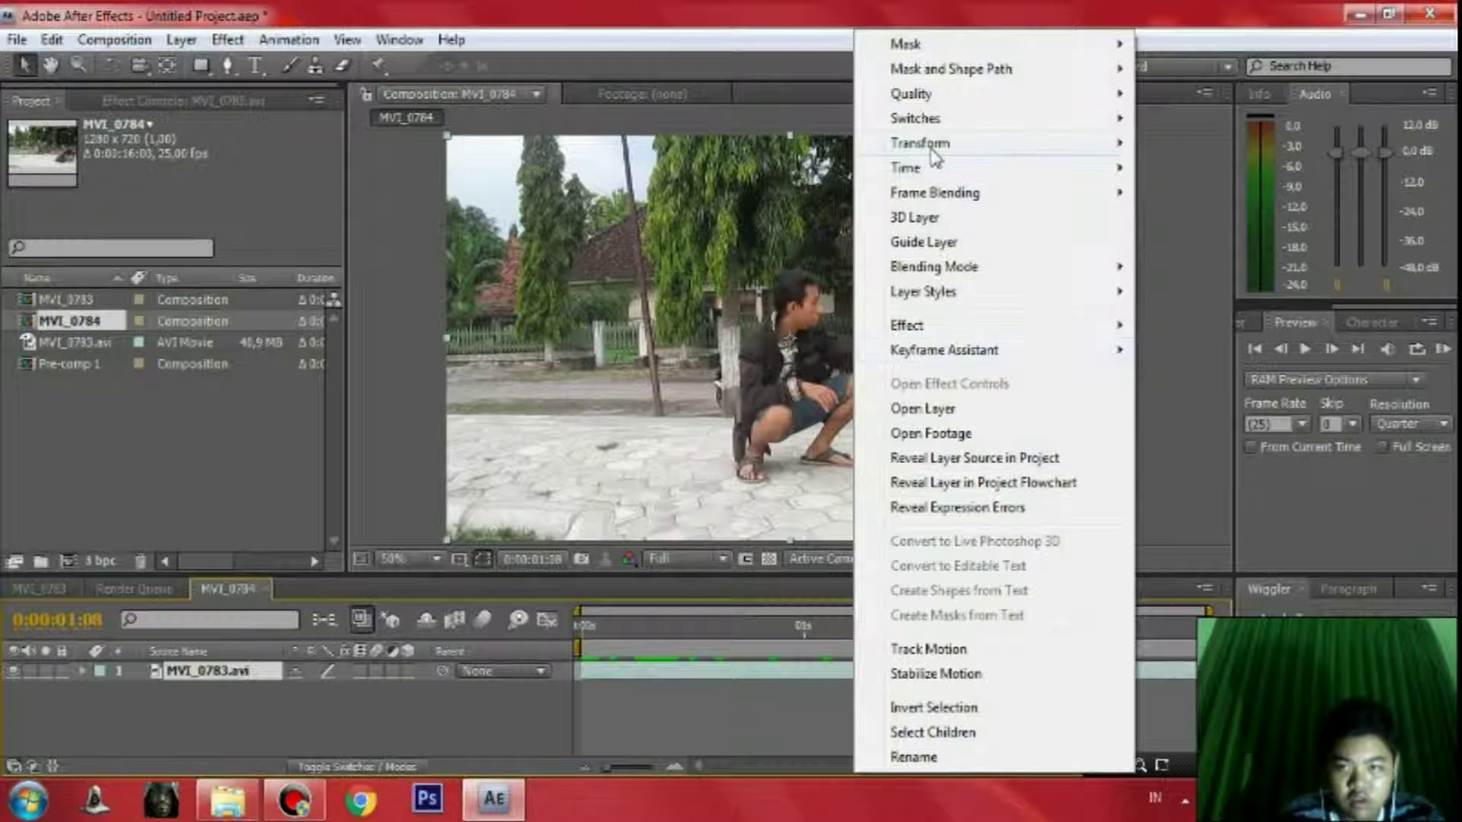
{"action": "mouse_move", "coordinate": [1003, 169]}
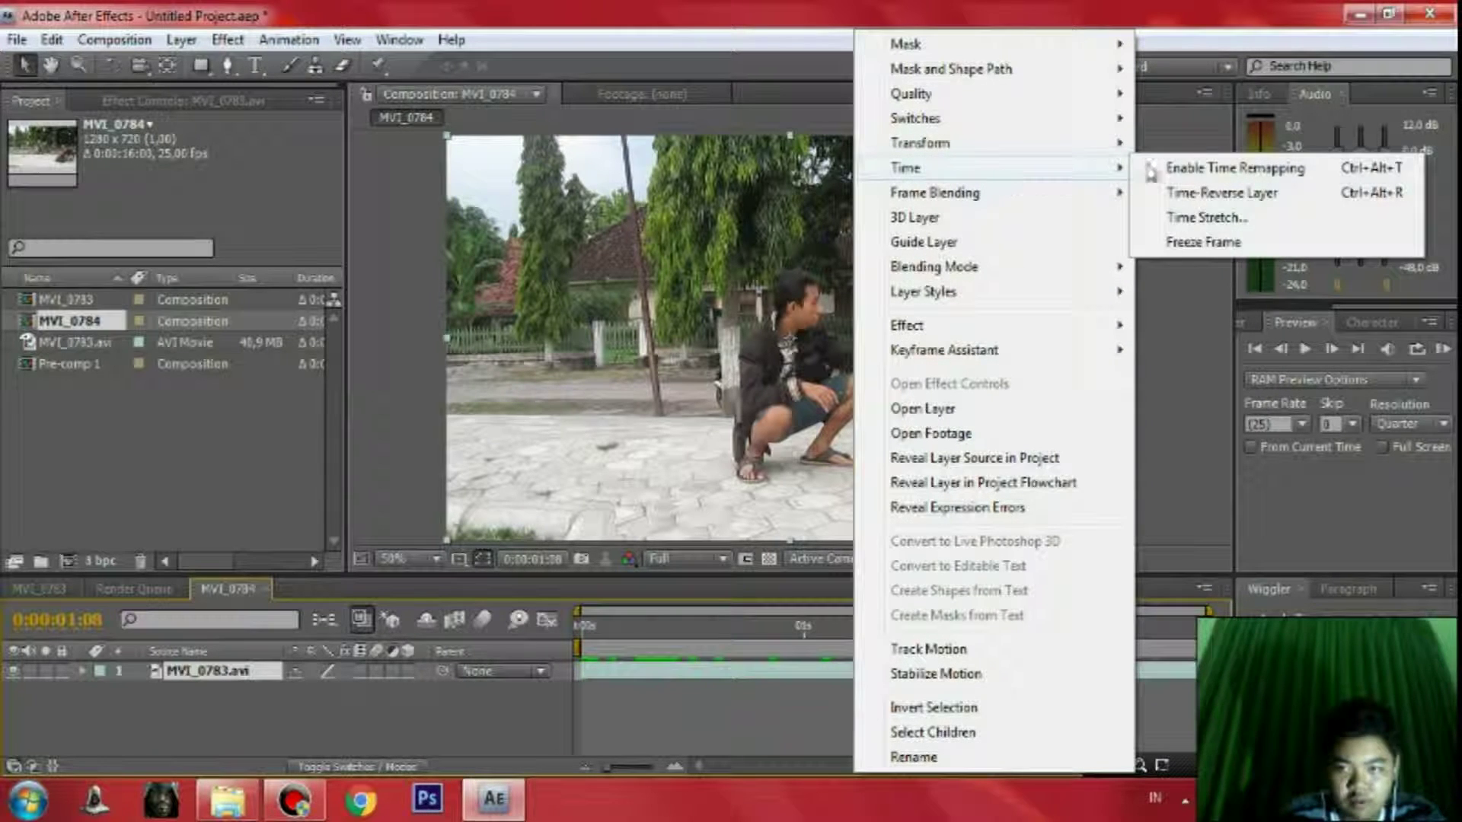
{"action": "left_click", "coordinate": [1233, 219]}
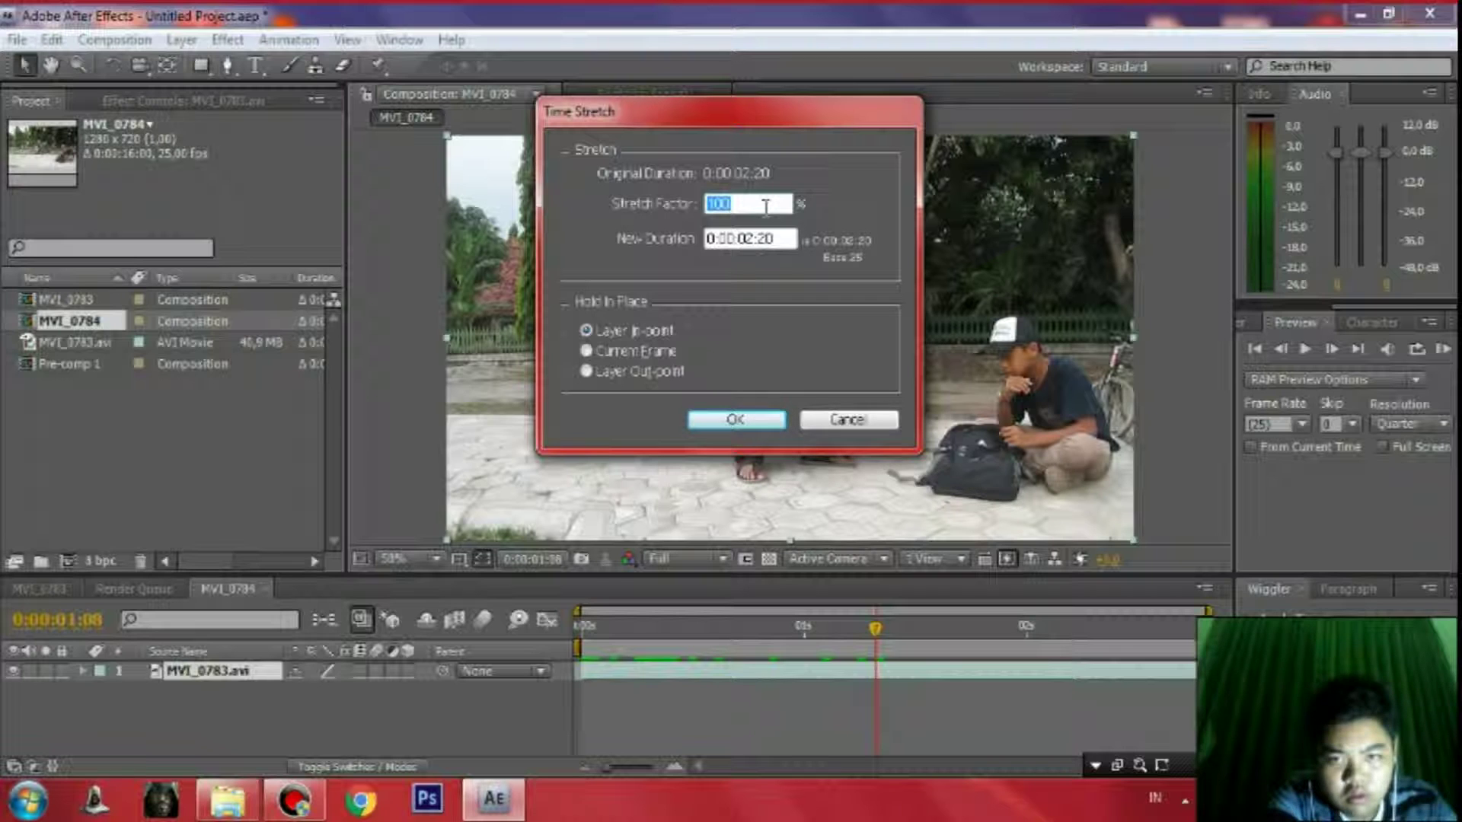
{"action": "type", "text": "20"}
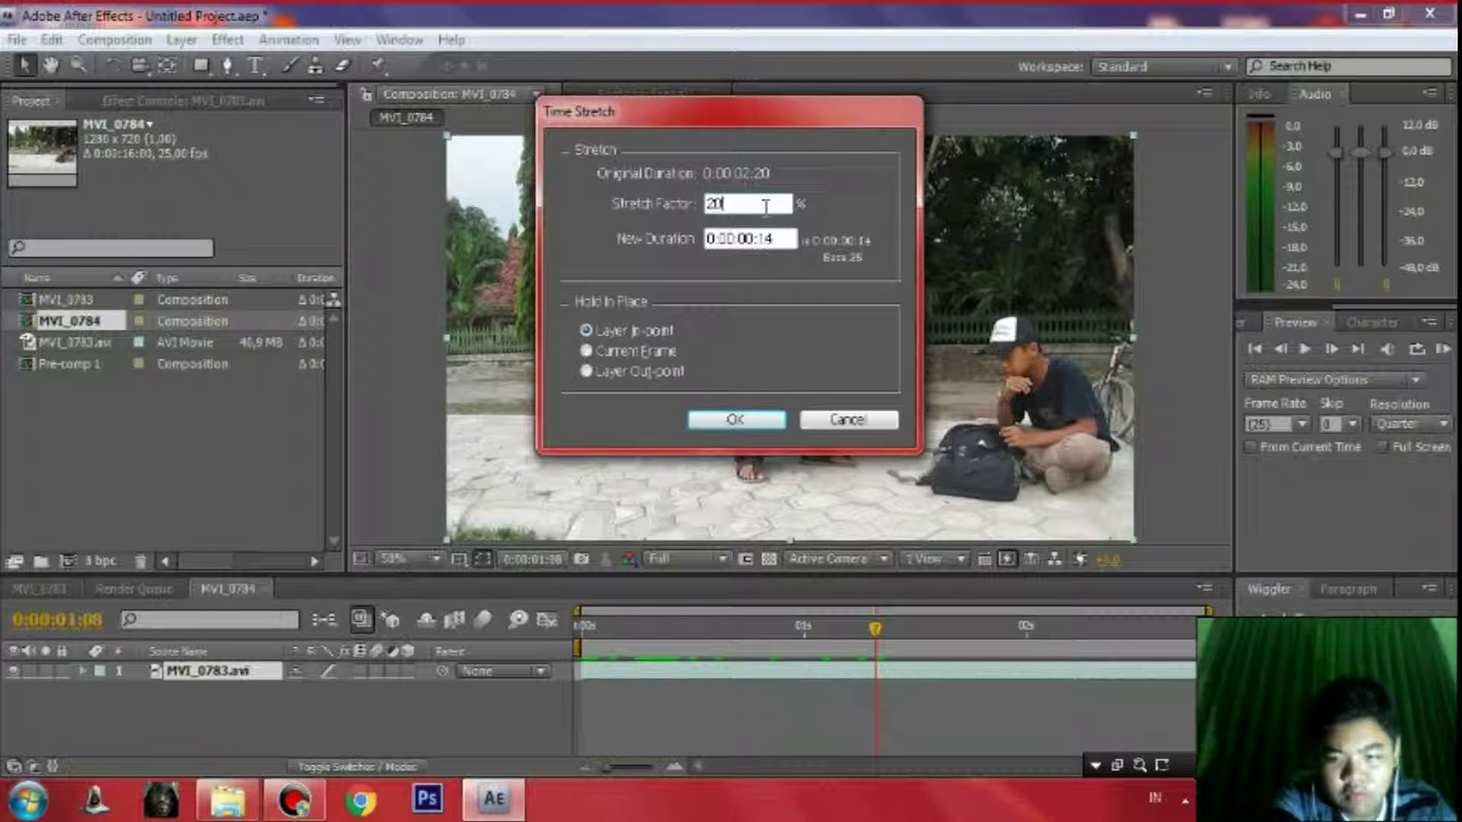
{"action": "key", "text": "Return"}
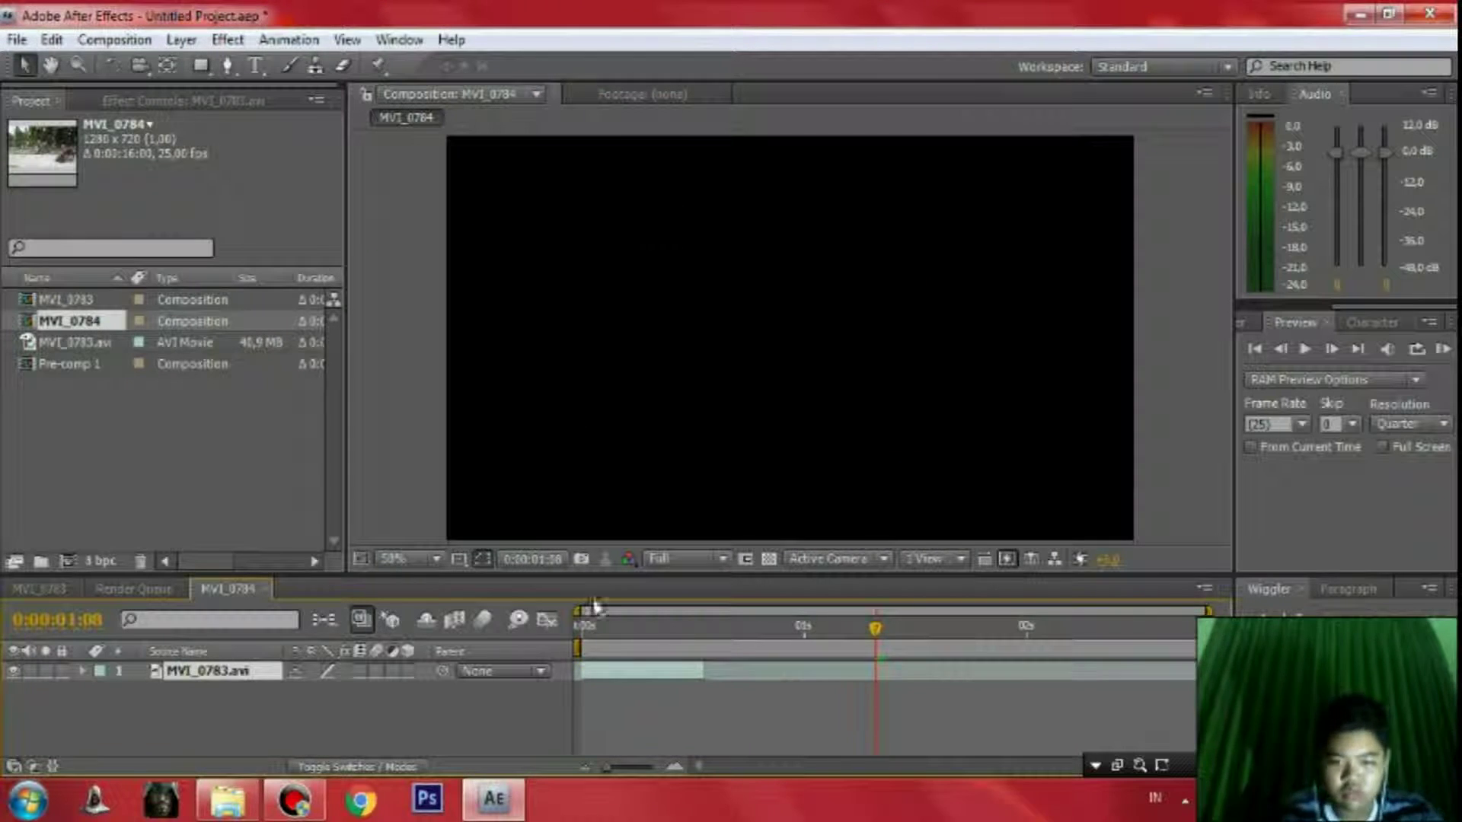
End the work area where the sped-up clip ends and play a RAM preview of it
{"action": "left_click", "coordinate": [705, 632]}
{"action": "left_click_drag", "start_coordinate": [706, 631], "coordinate": [698, 630]}
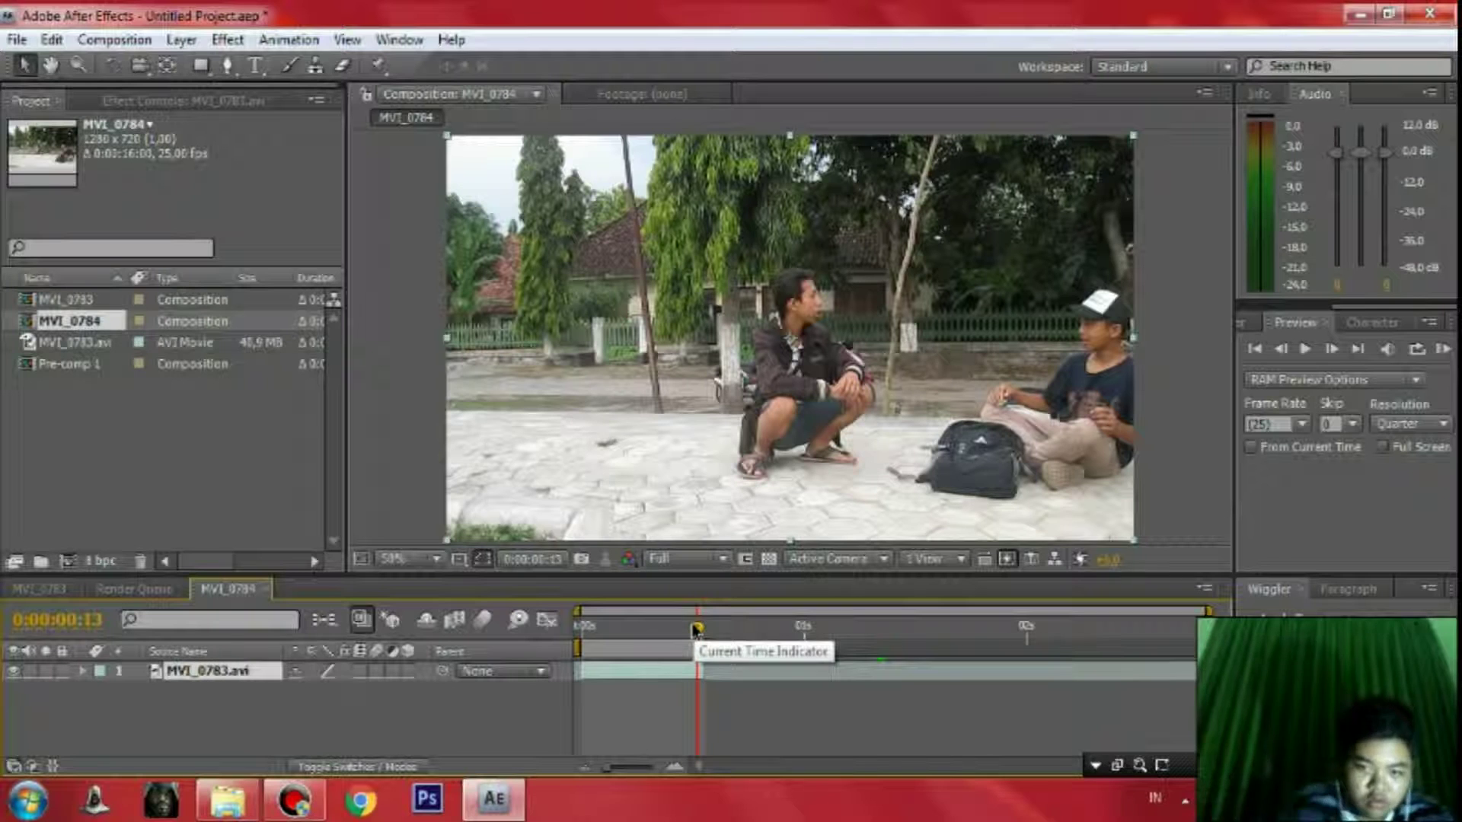
{"action": "left_click_drag", "start_coordinate": [695, 632], "coordinate": [608, 642]}
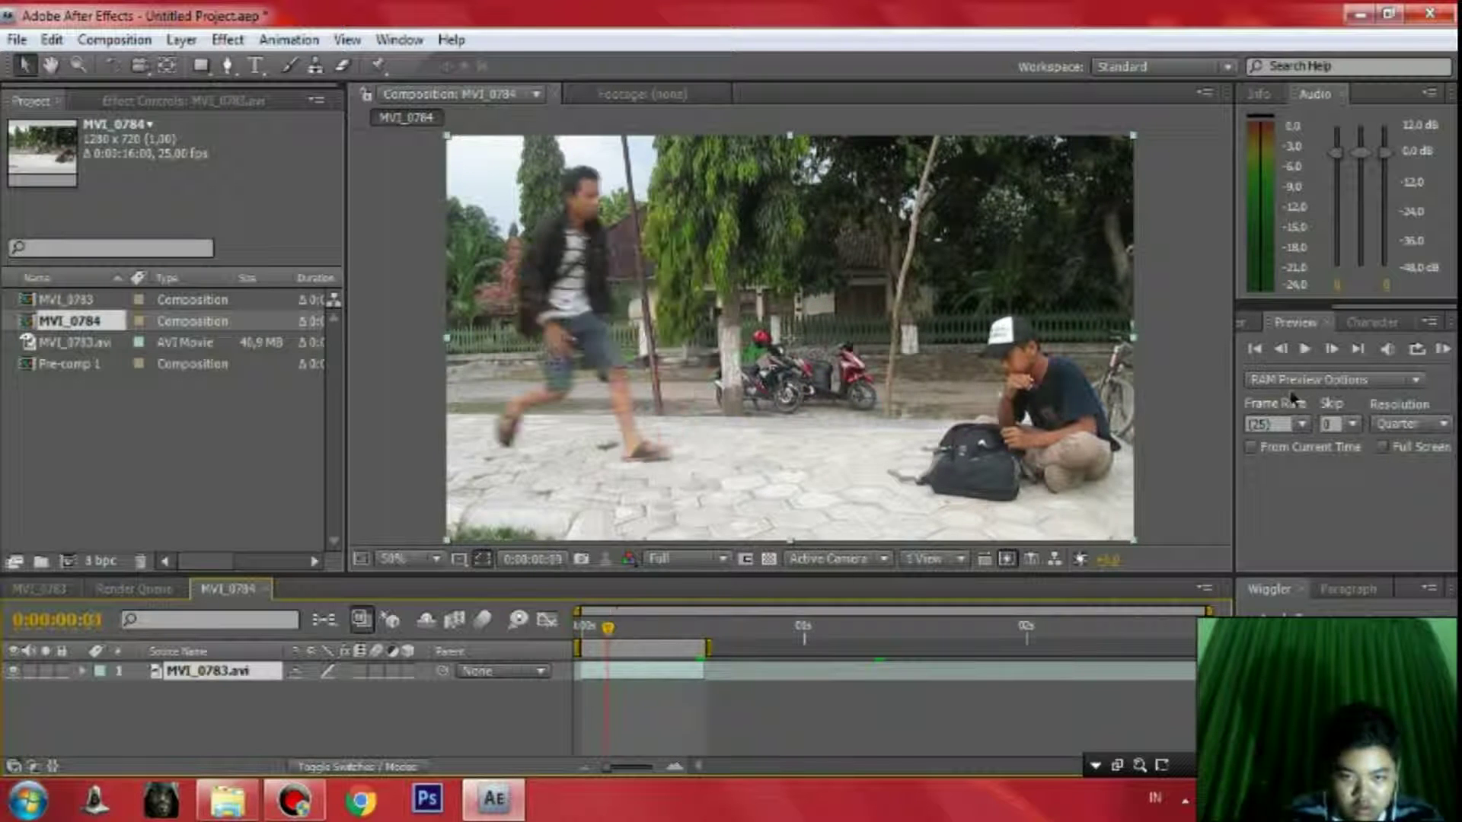
{"action": "left_click", "coordinate": [1443, 349]}
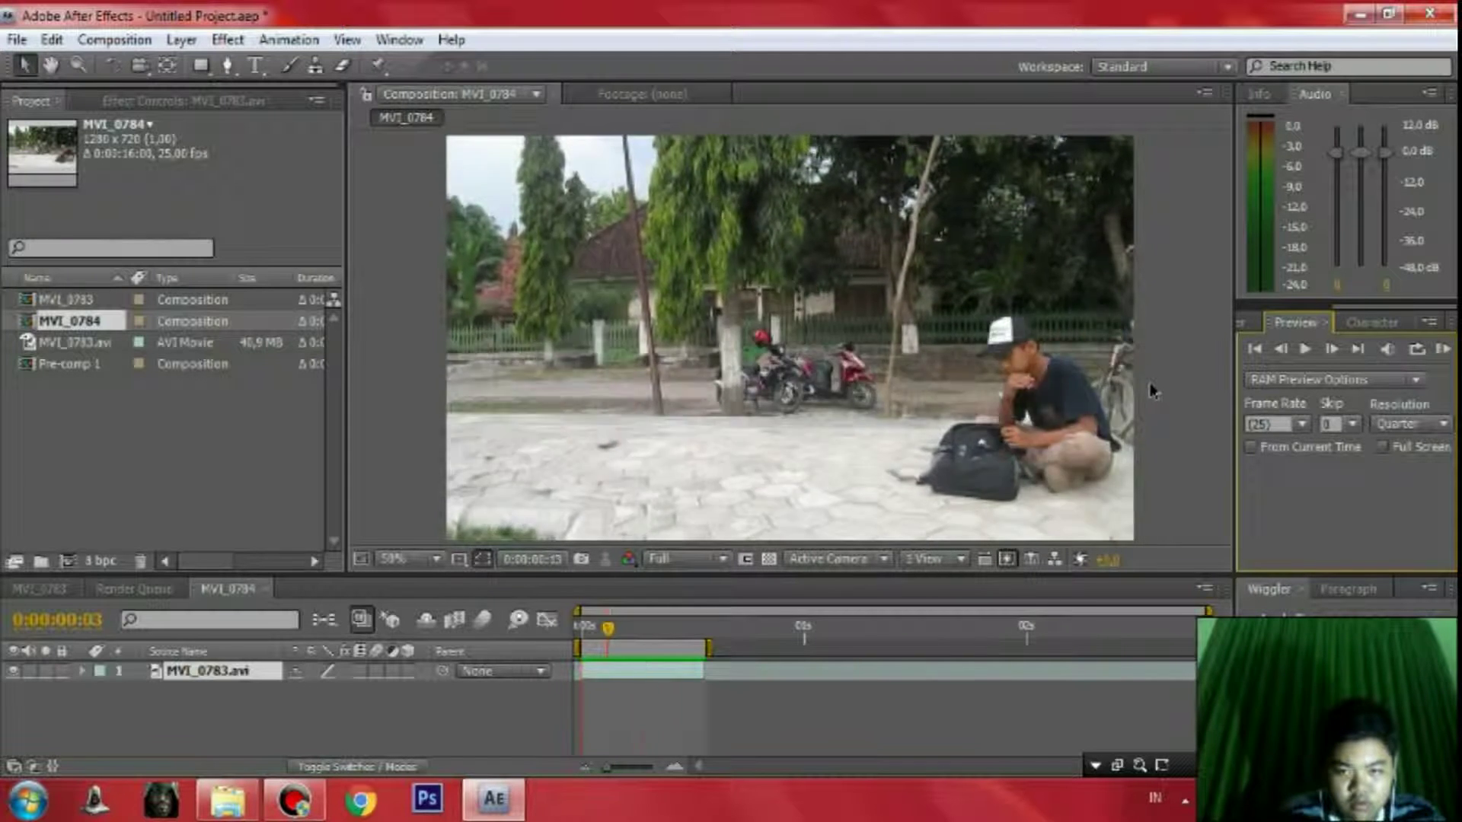
{"action": "left_click", "coordinate": [969, 445]}
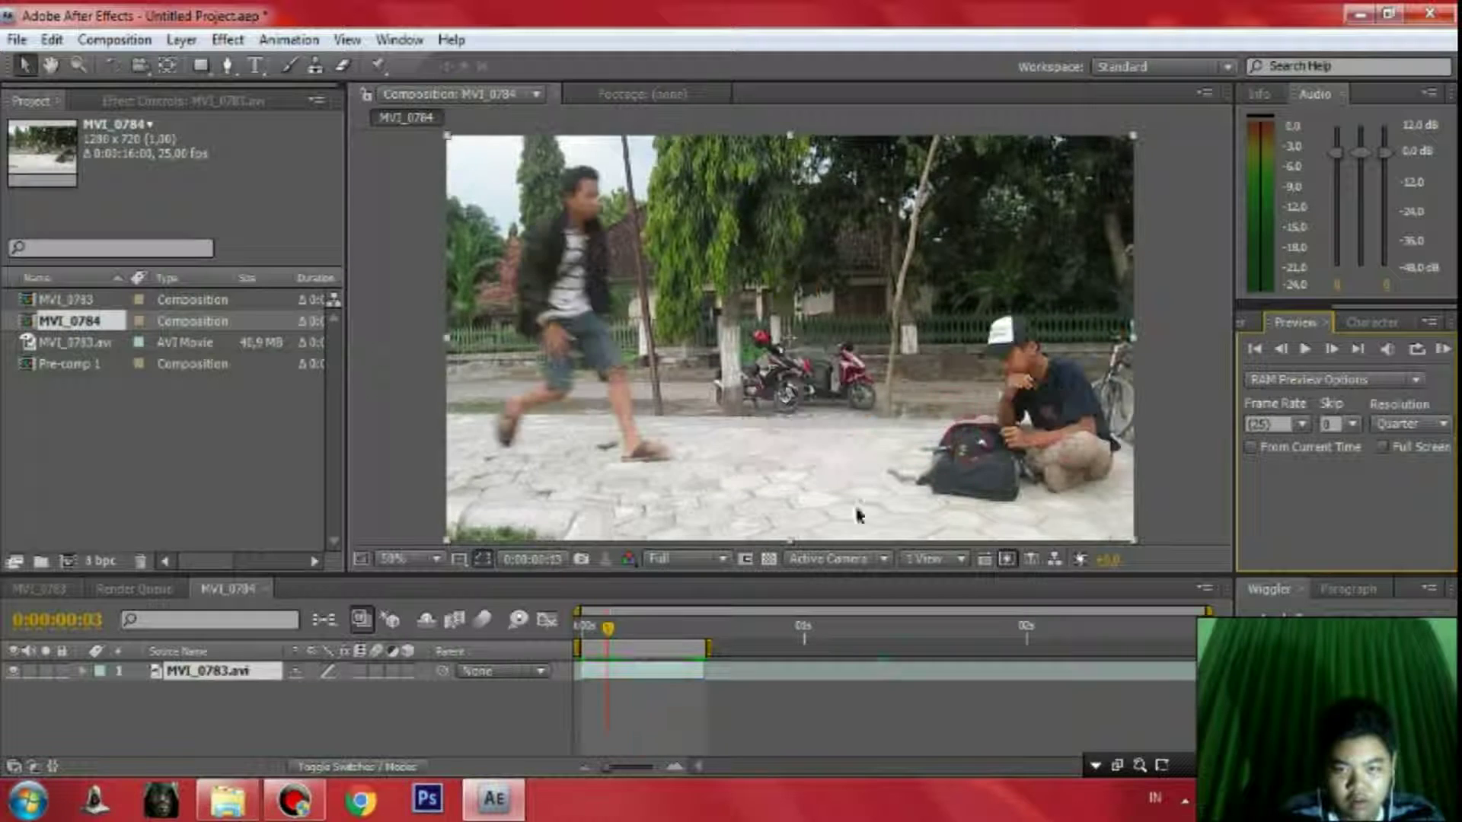
Apply CC Force Motion Blur to the MVI_0783.avi clip and raise its motion blur samples and shutter angle
{"action": "left_click", "coordinate": [1269, 325]}
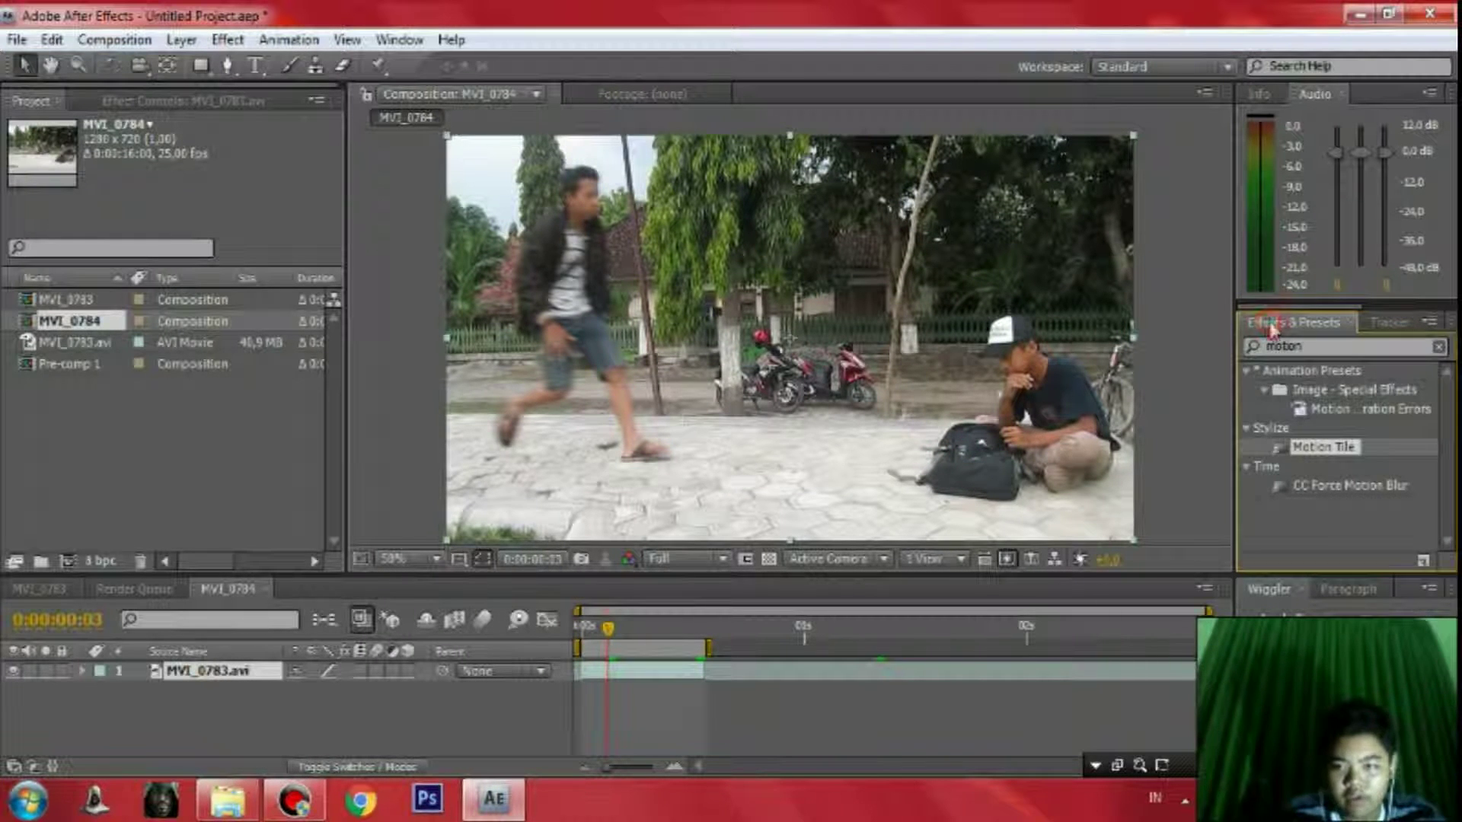
{"action": "left_click", "coordinate": [1331, 342]}
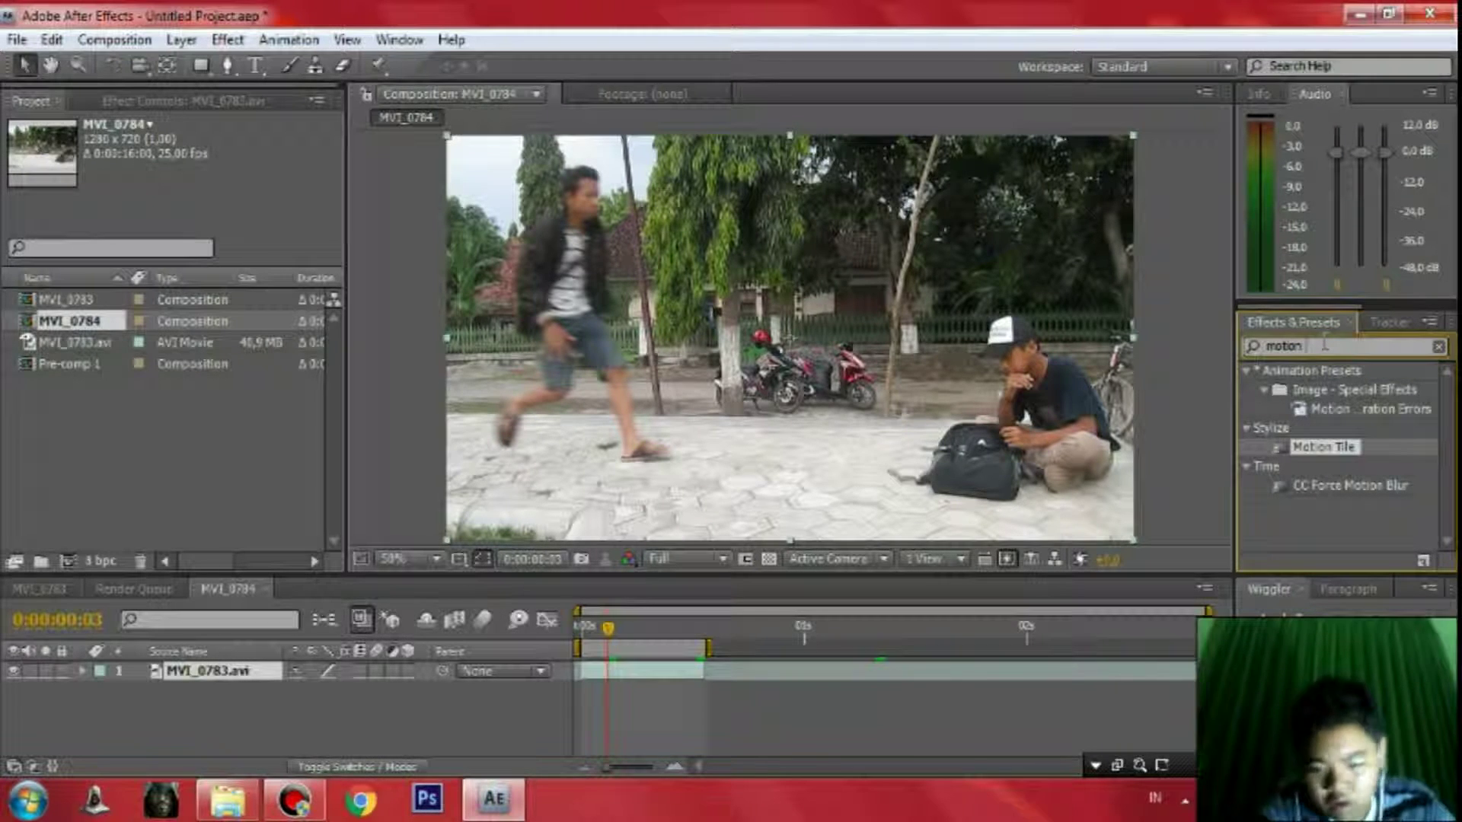
{"action": "type", "text": "b"}
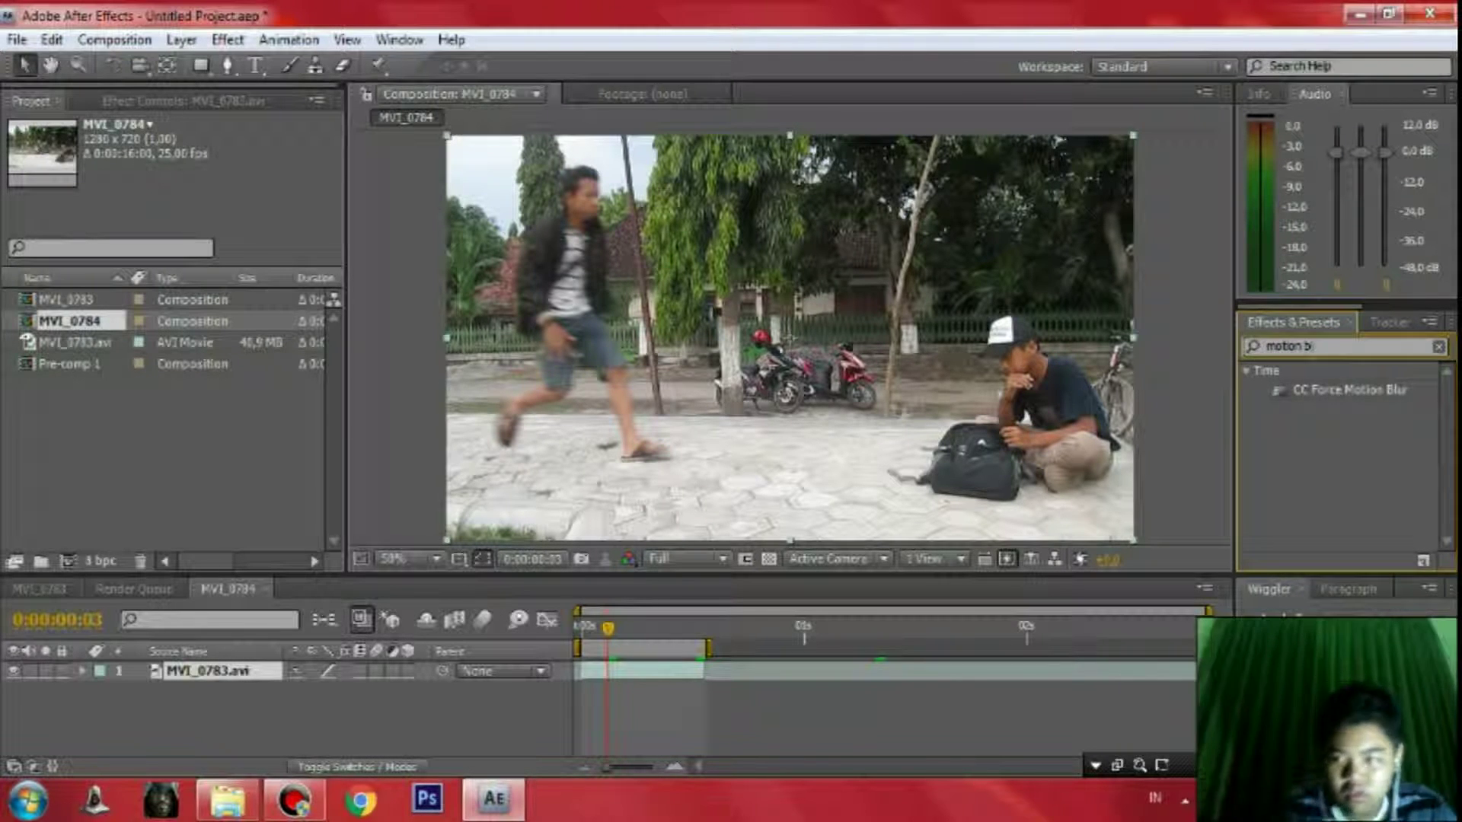
{"action": "left_click_drag", "start_coordinate": [1379, 398], "coordinate": [769, 401]}
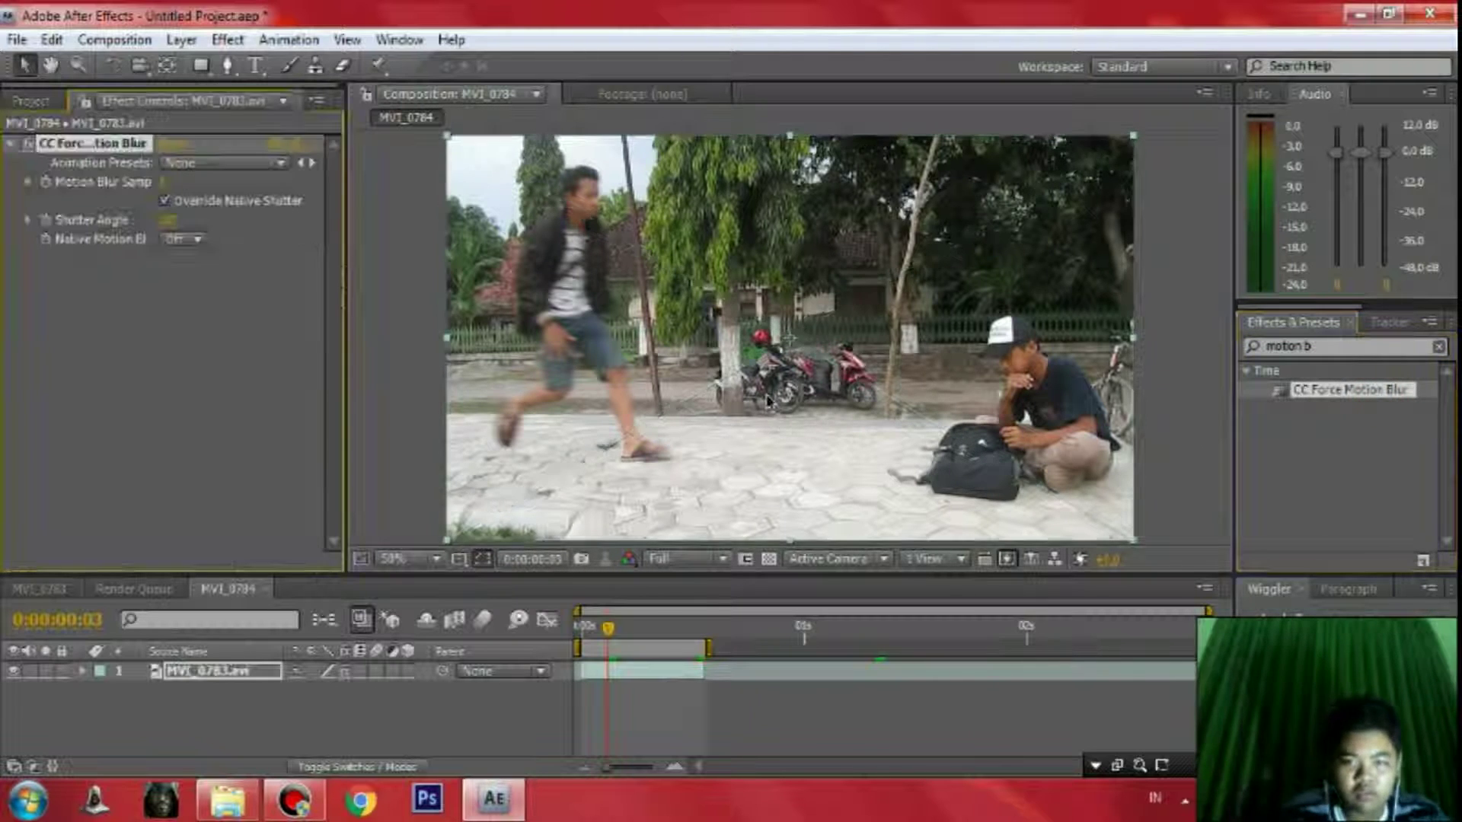
{"action": "left_click_drag", "start_coordinate": [167, 182], "coordinate": [229, 182]}
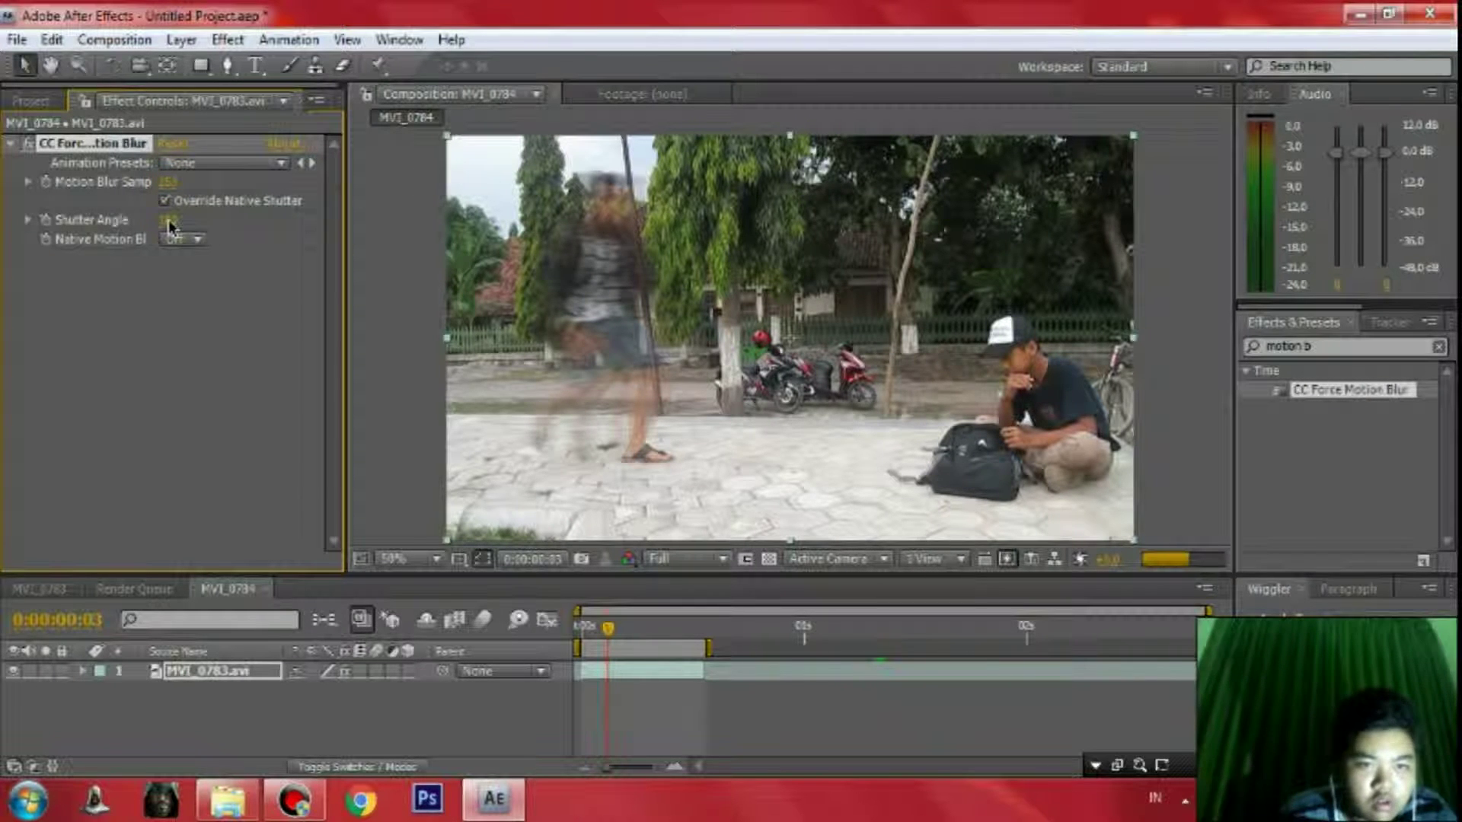
{"action": "left_click_drag", "start_coordinate": [168, 227], "coordinate": [178, 221]}
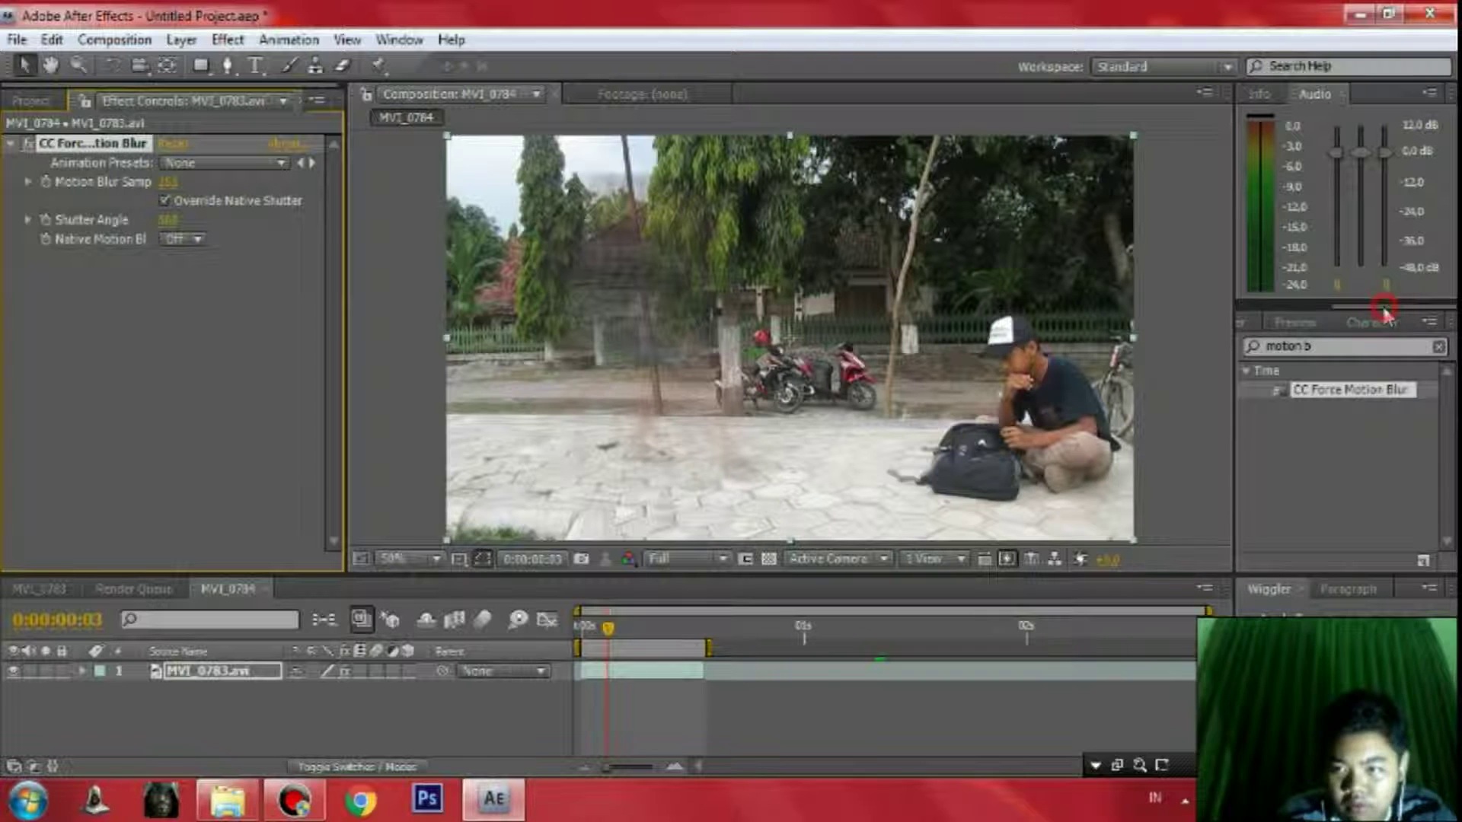
Play a RAM preview of the blurred clip and inspect the motion blur on frames 0:00:00:06 and 0:00:00:04
{"action": "left_click", "coordinate": [1297, 322]}
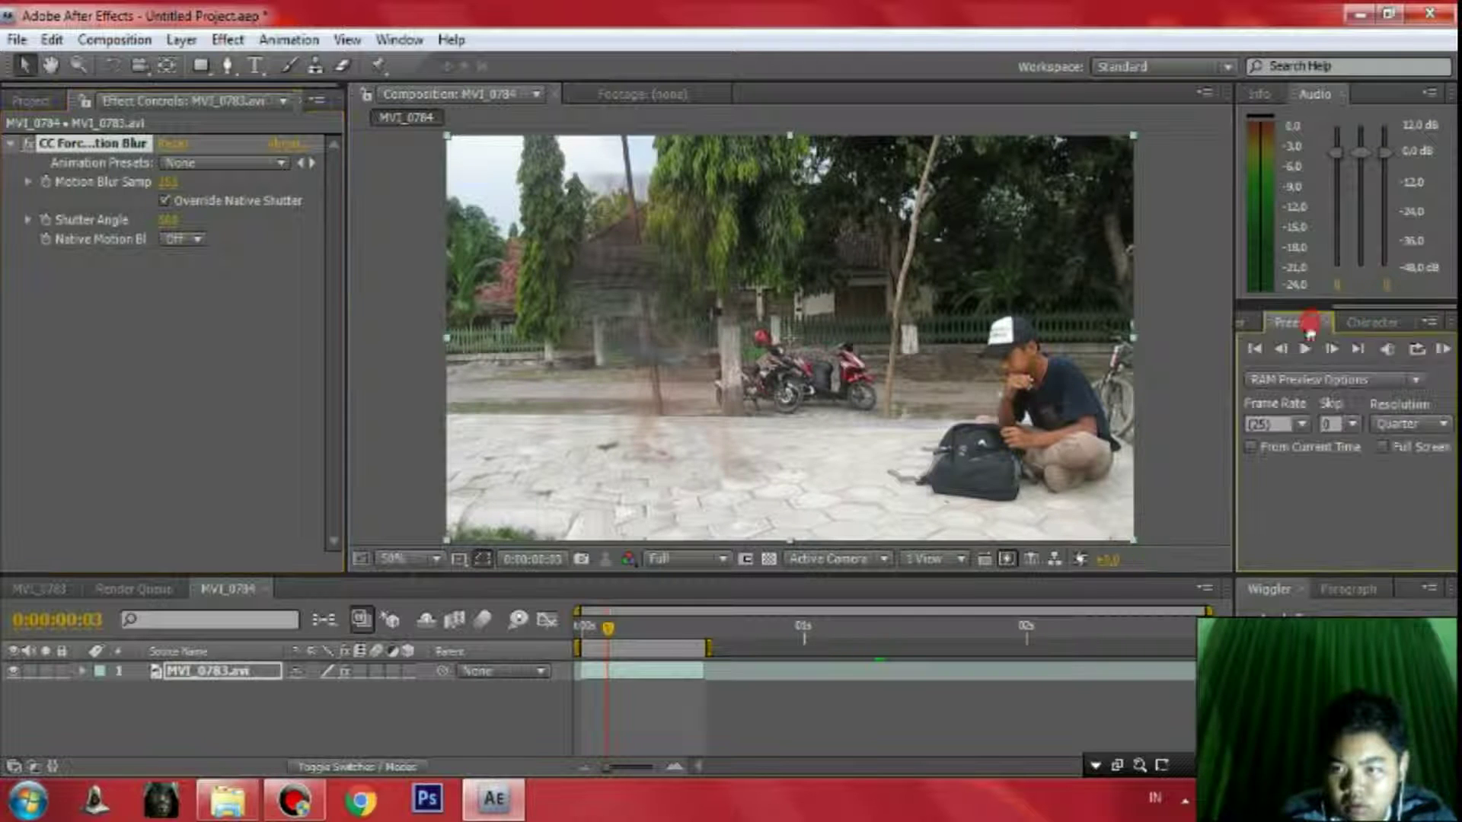
{"action": "left_click", "coordinate": [1444, 350]}
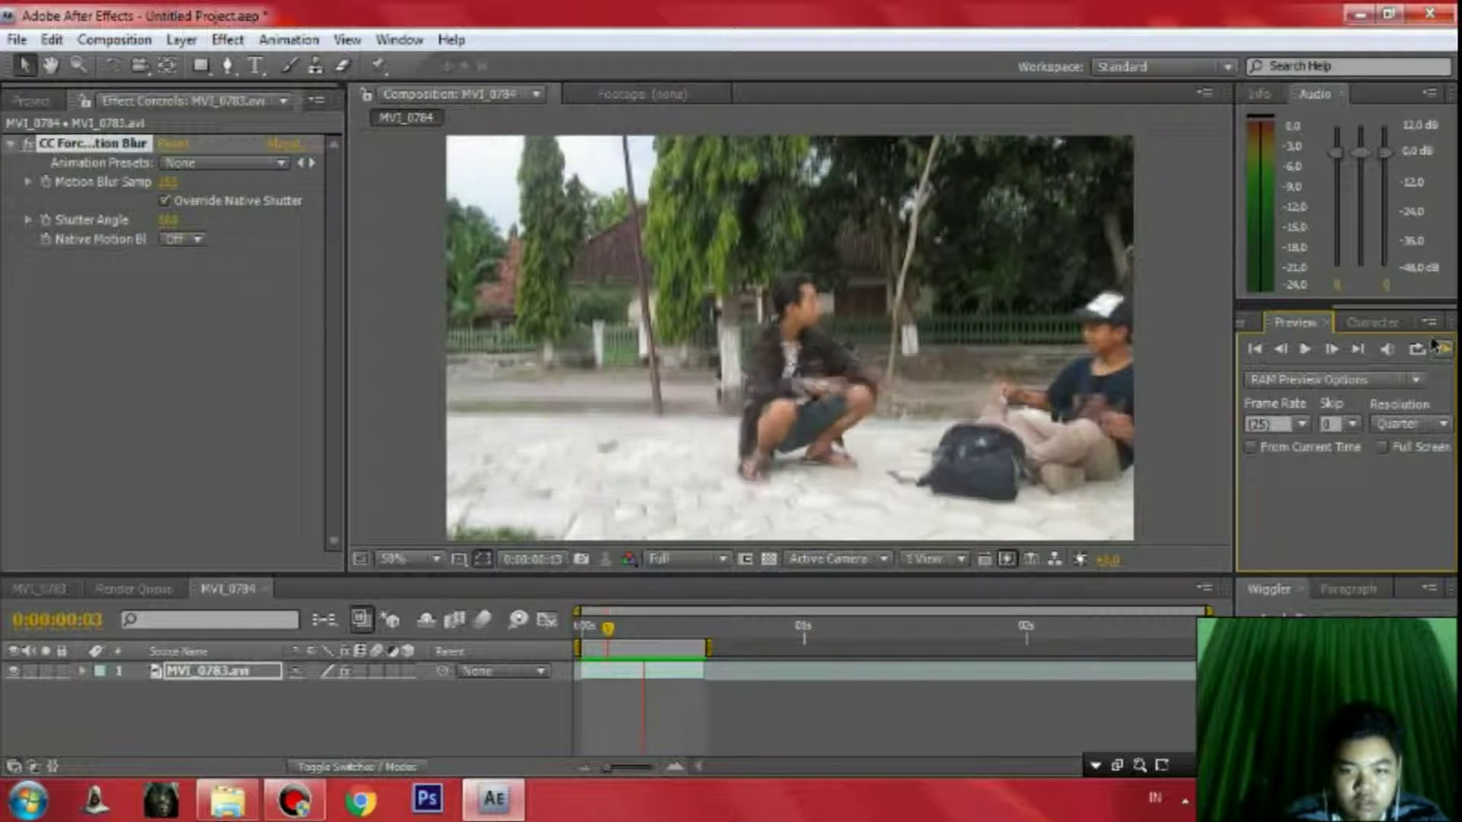
{"action": "left_click", "coordinate": [671, 401]}
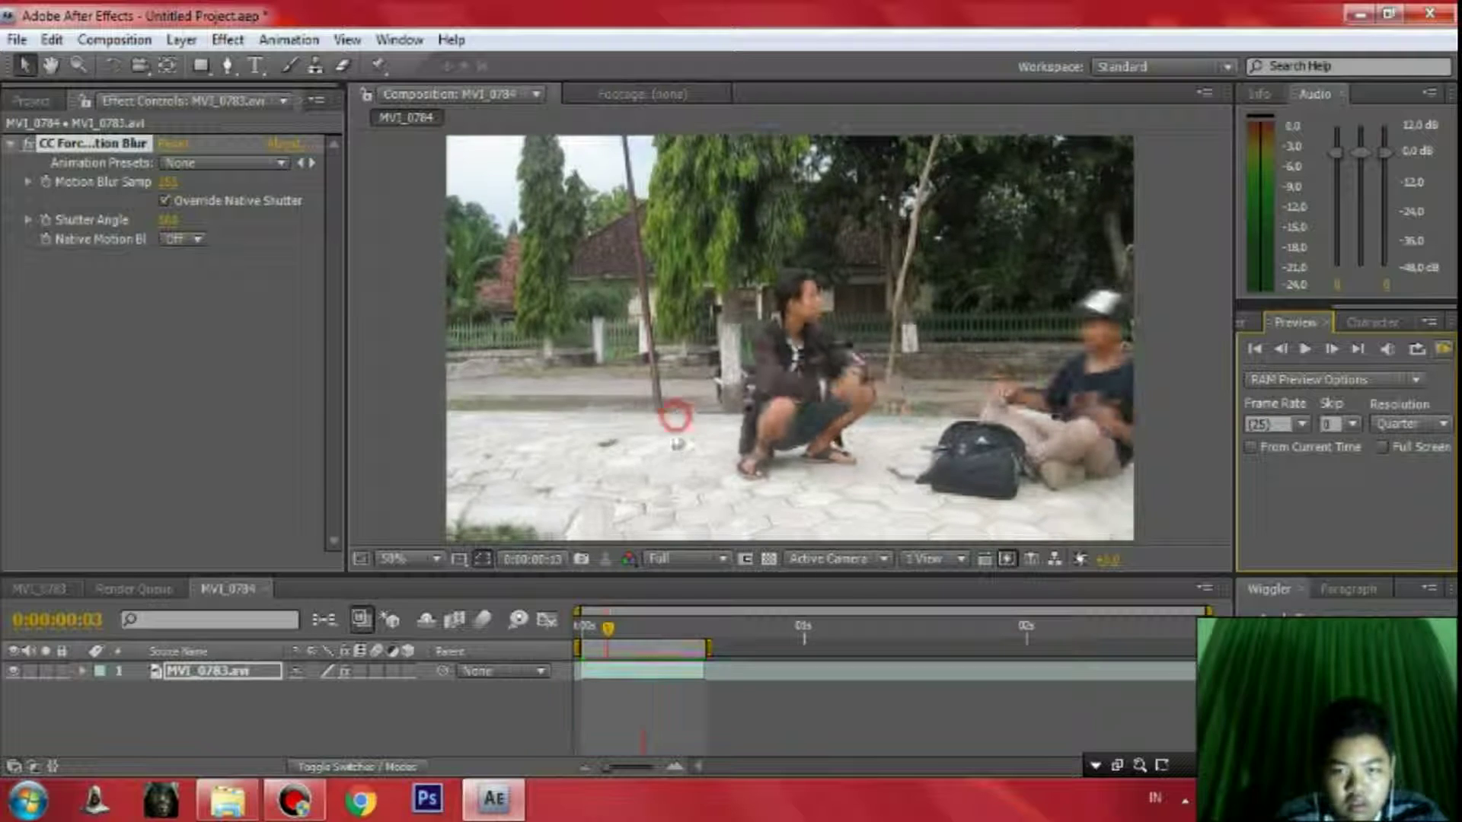
{"action": "left_click_drag", "start_coordinate": [615, 632], "coordinate": [642, 634]}
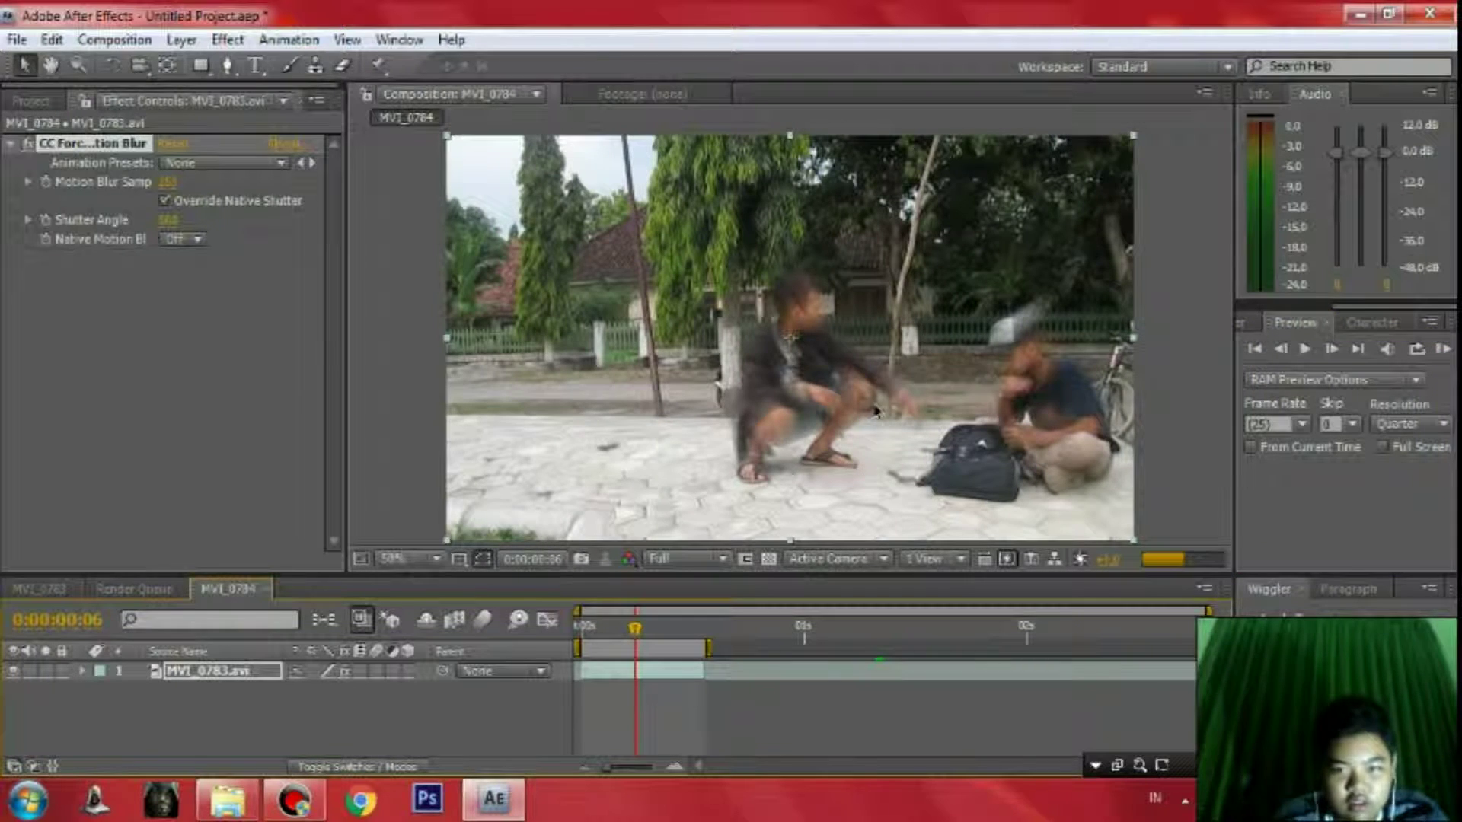
{"action": "left_click_drag", "start_coordinate": [635, 638], "coordinate": [617, 638]}
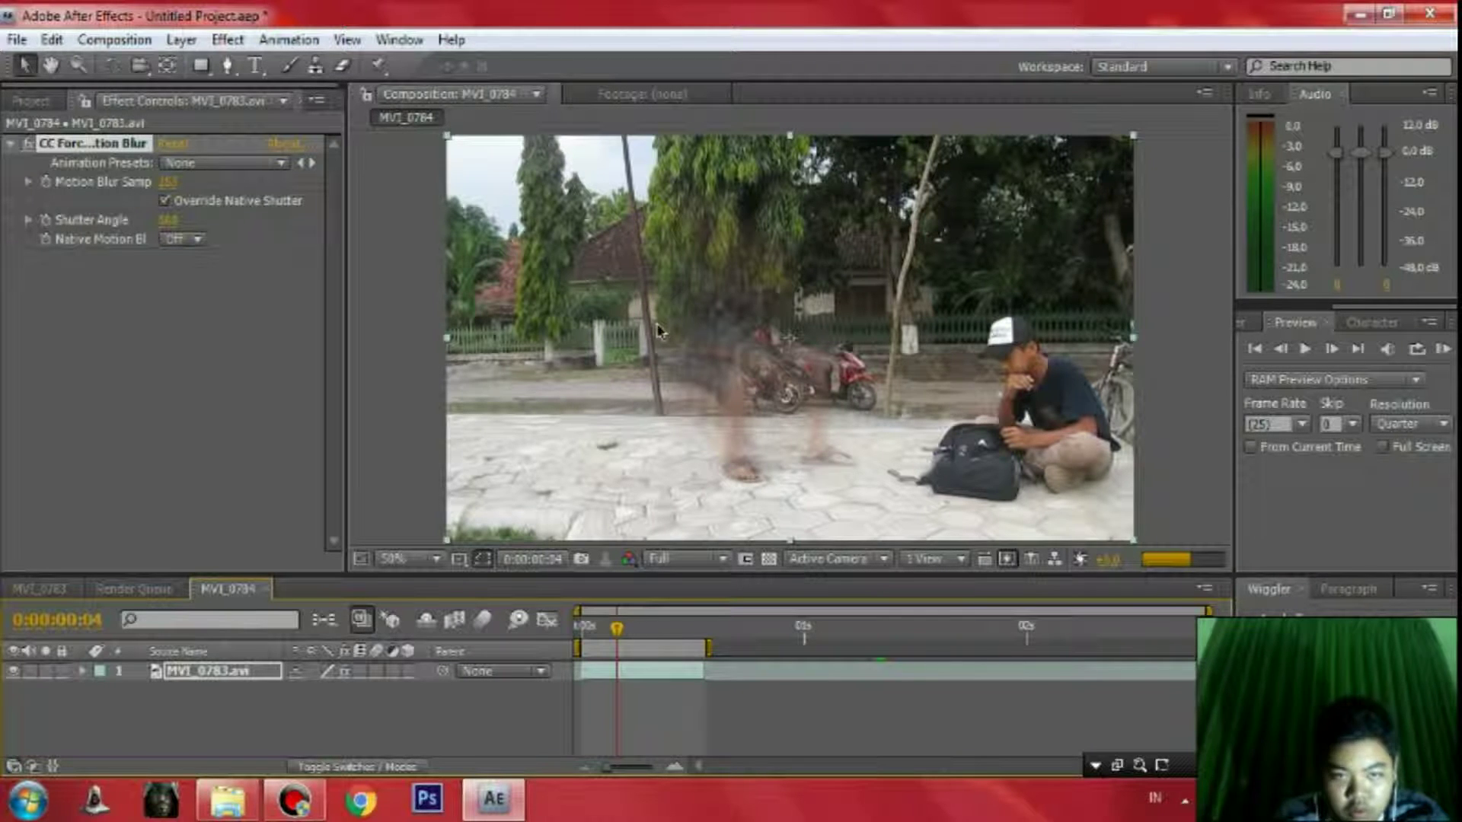
Readjust the CC Force Motion Blur shutter angle and check the clip at 0:00:00:09
{"action": "left_click", "coordinate": [168, 220]}
{"action": "key", "text": "Return"}
{"action": "left_click", "coordinate": [285, 224]}
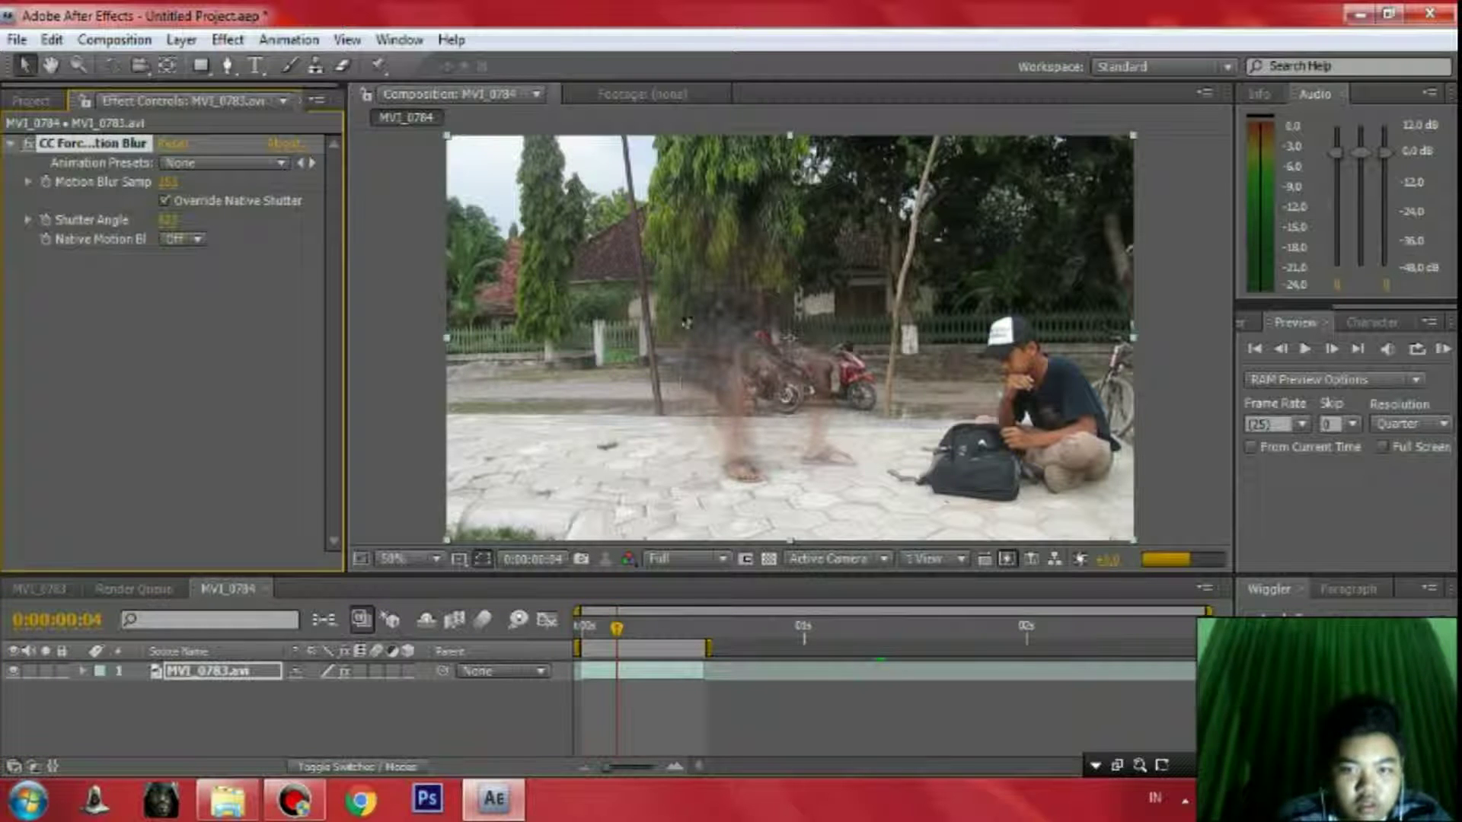
{"action": "left_click", "coordinate": [645, 677]}
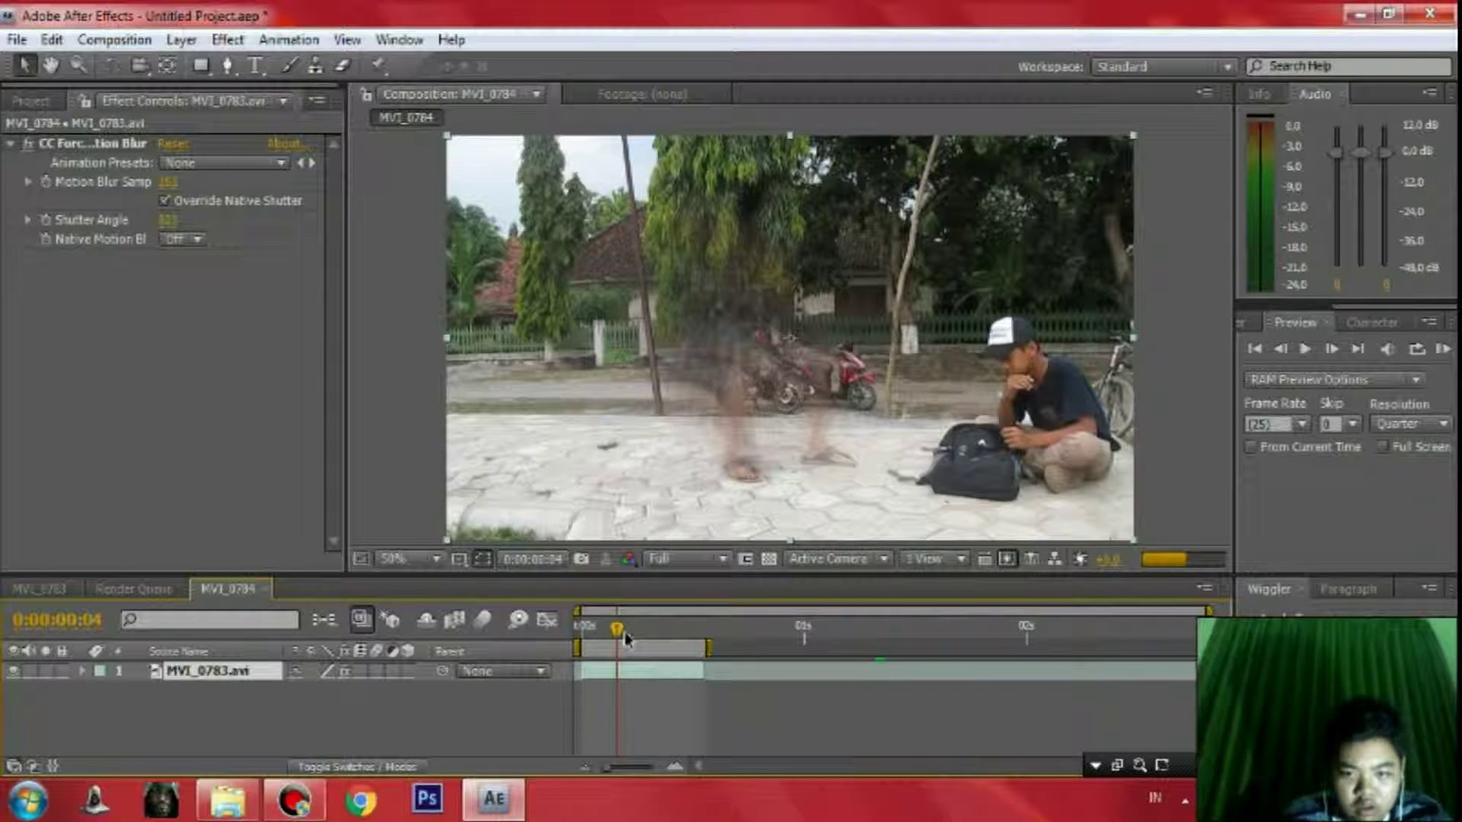
{"action": "left_click_drag", "start_coordinate": [618, 632], "coordinate": [663, 638]}
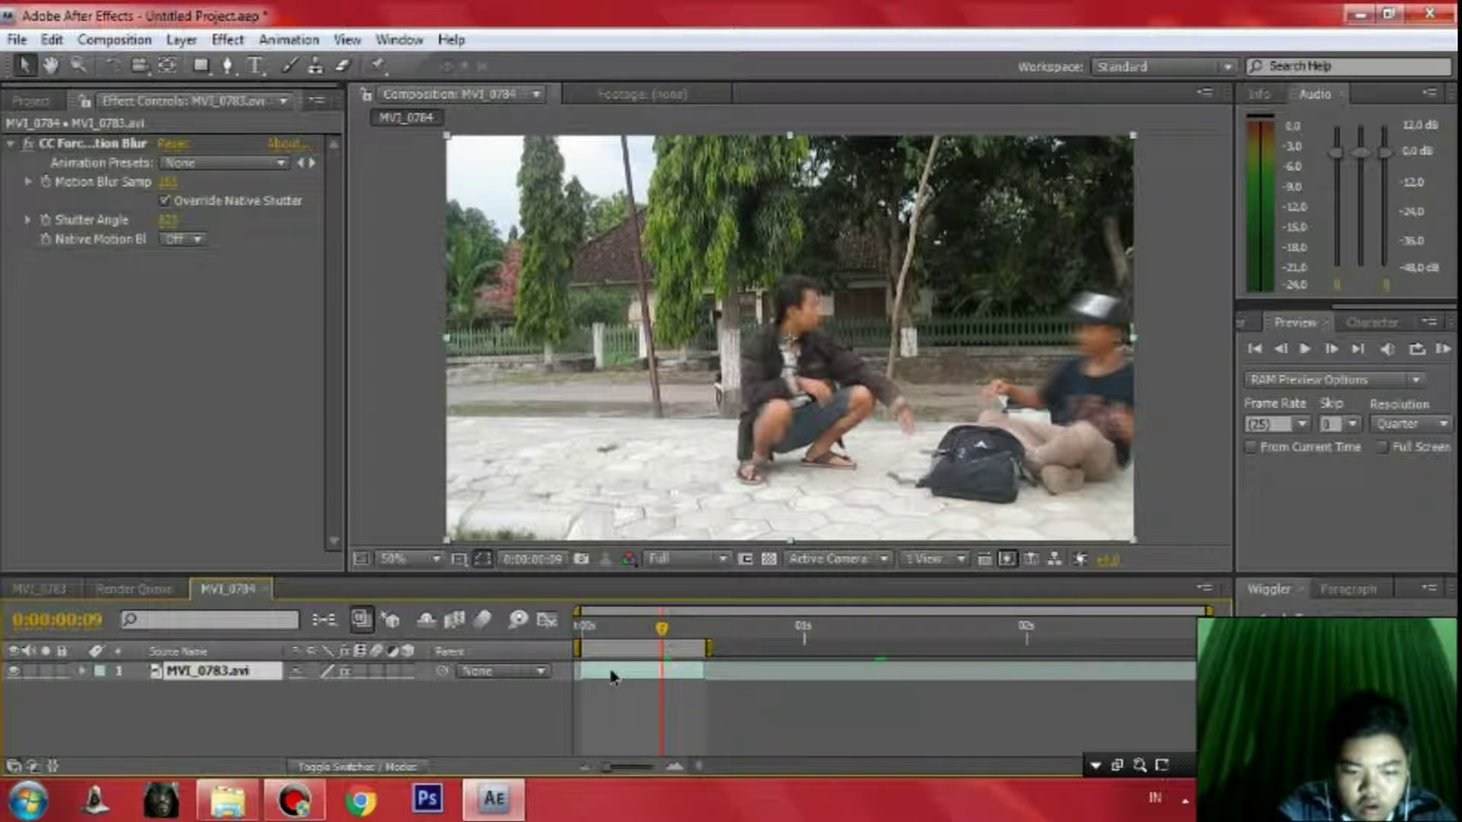
Duplicate the MVI_0783.avi layer and remove CC Force Motion Blur from the upper copy
{"action": "key", "text": "ctrl+d"}
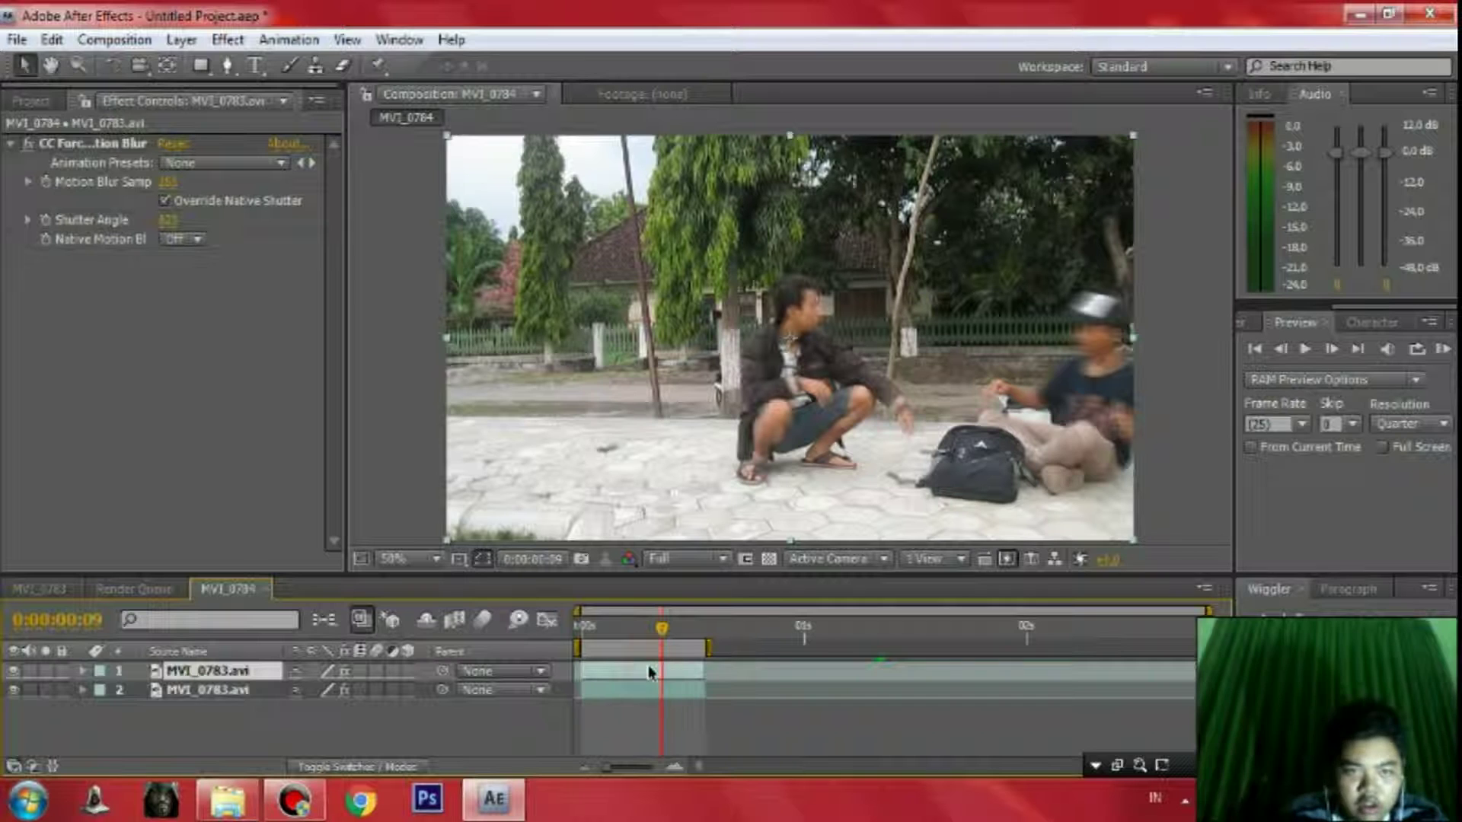
{"action": "left_click", "coordinate": [85, 148]}
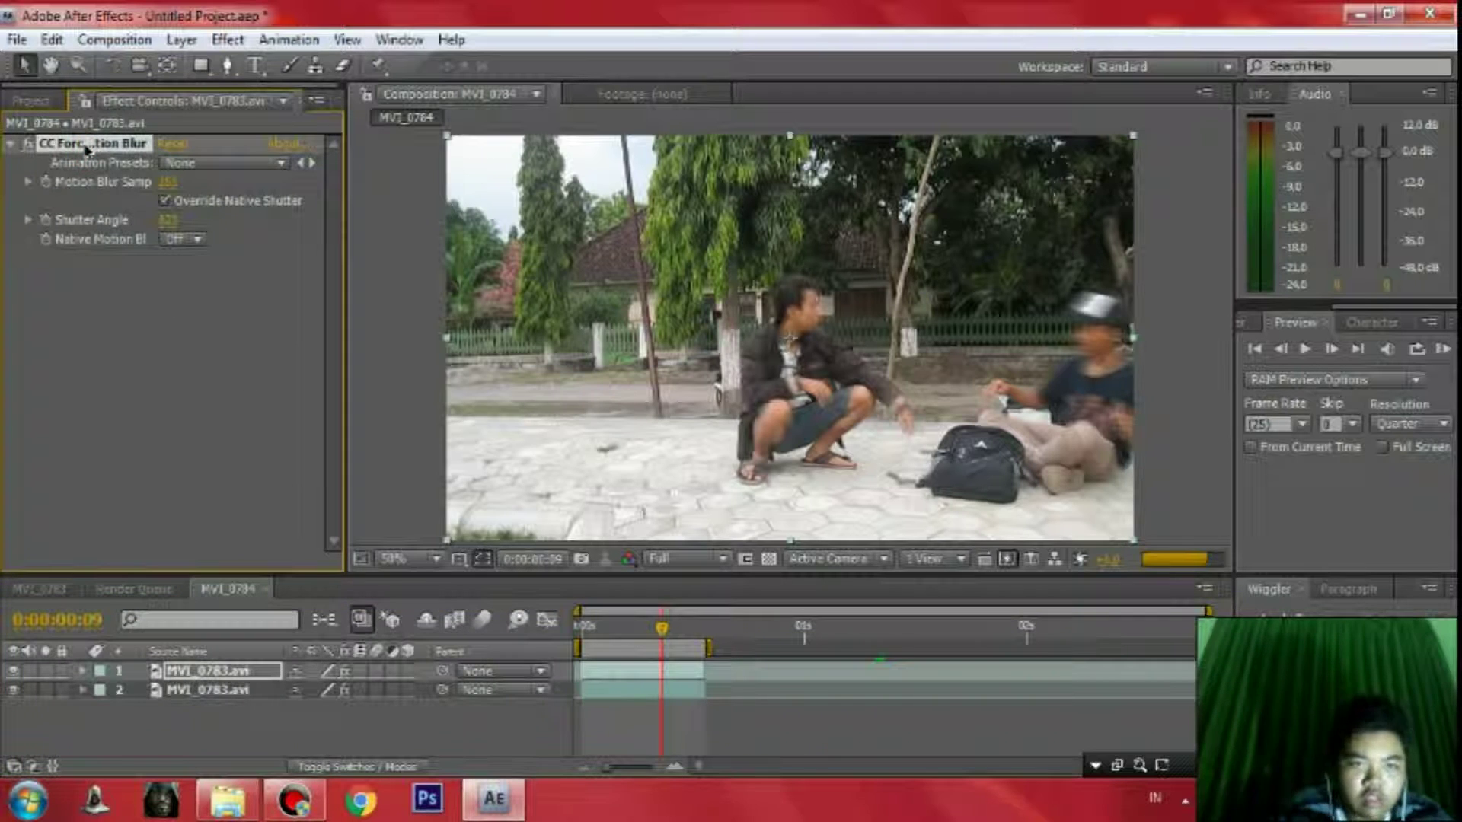
{"action": "key", "text": "Delete"}
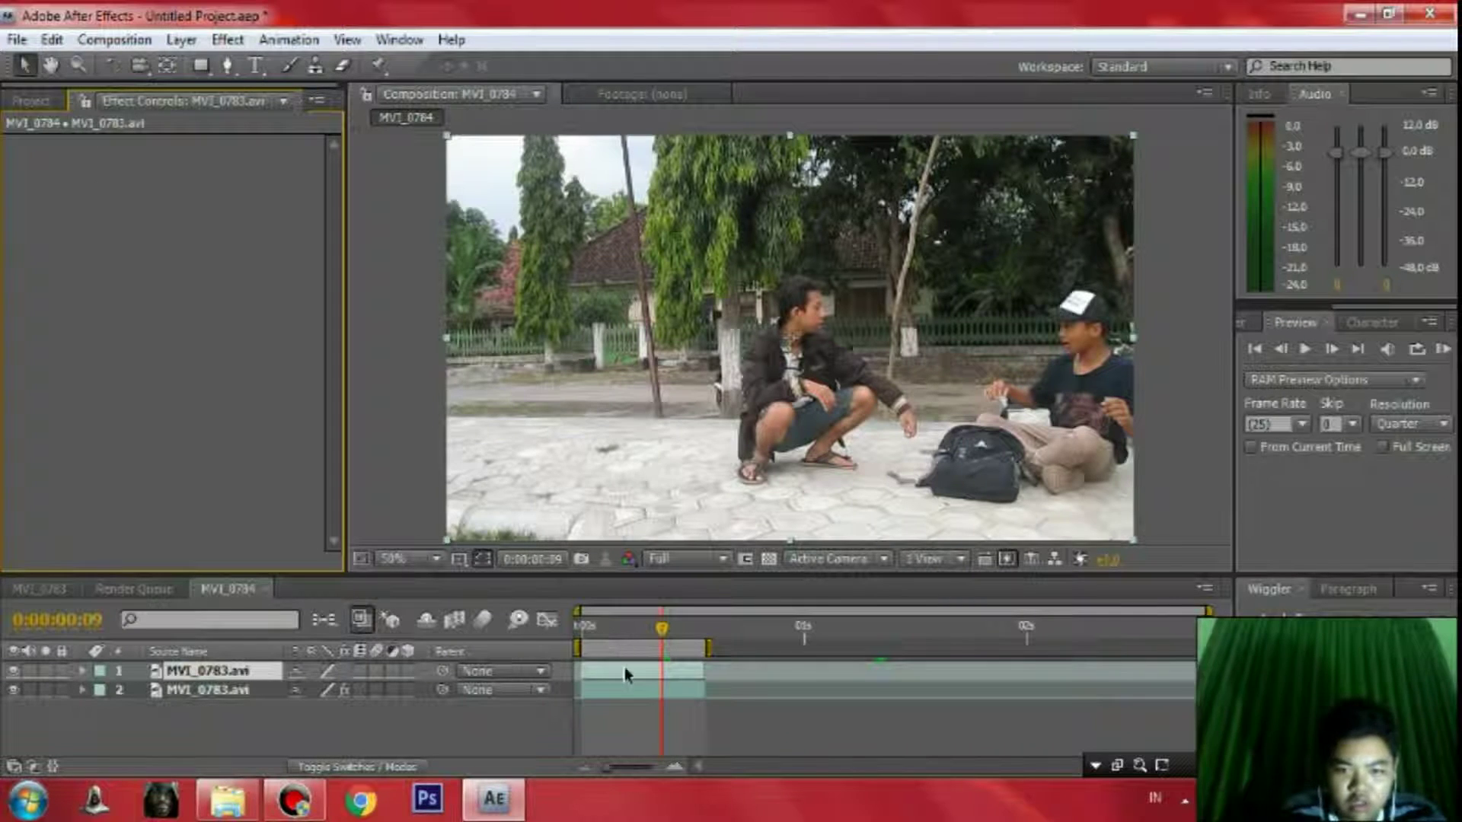
Draw a closed Pen tool mask on the upper MVI_0783.avi layer around the seated man in the cap and his backpack, extending past the frame edges
{"action": "left_click", "coordinate": [228, 67]}
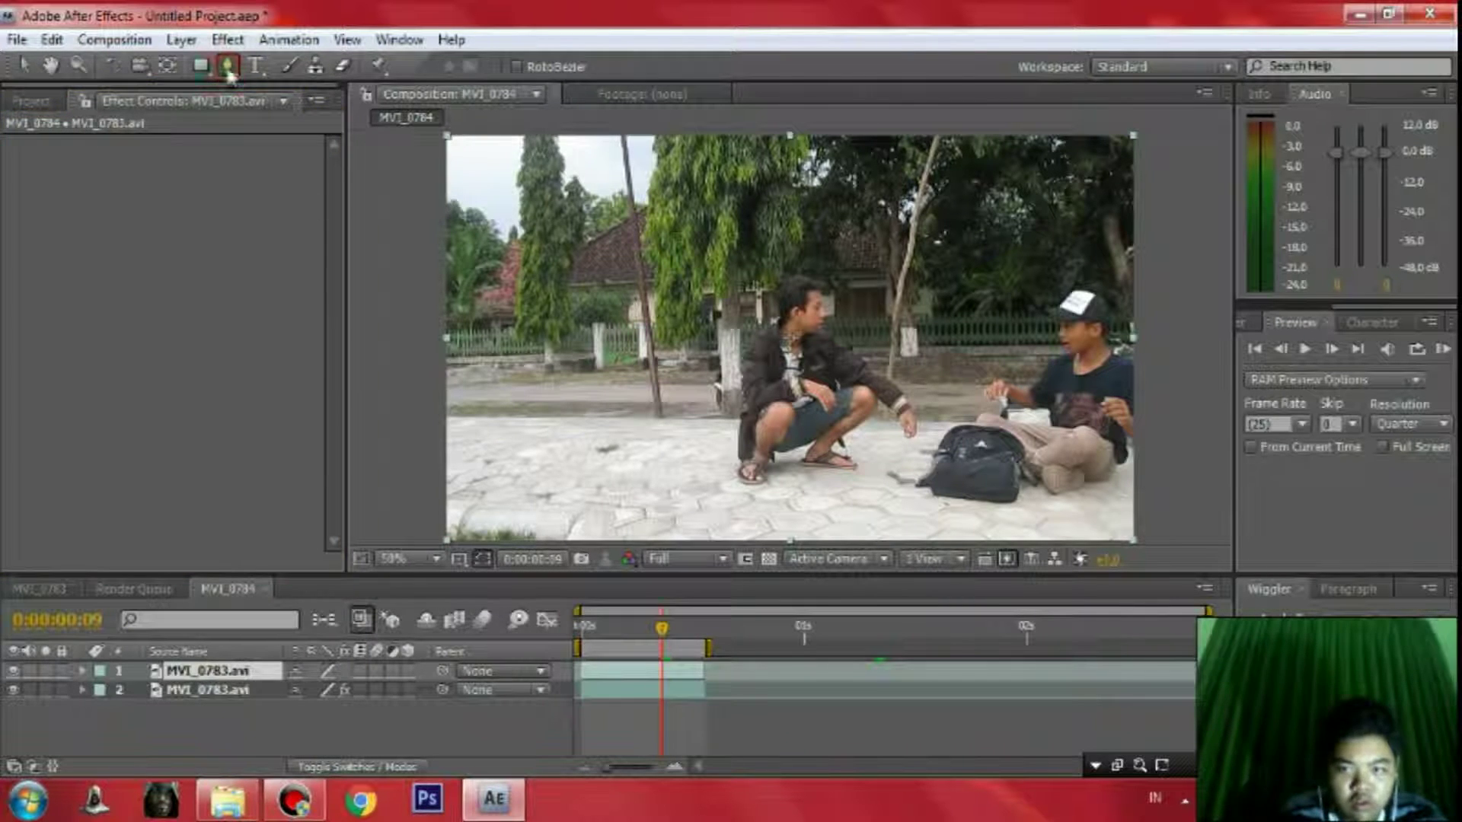
{"action": "key", "text": "comma"}
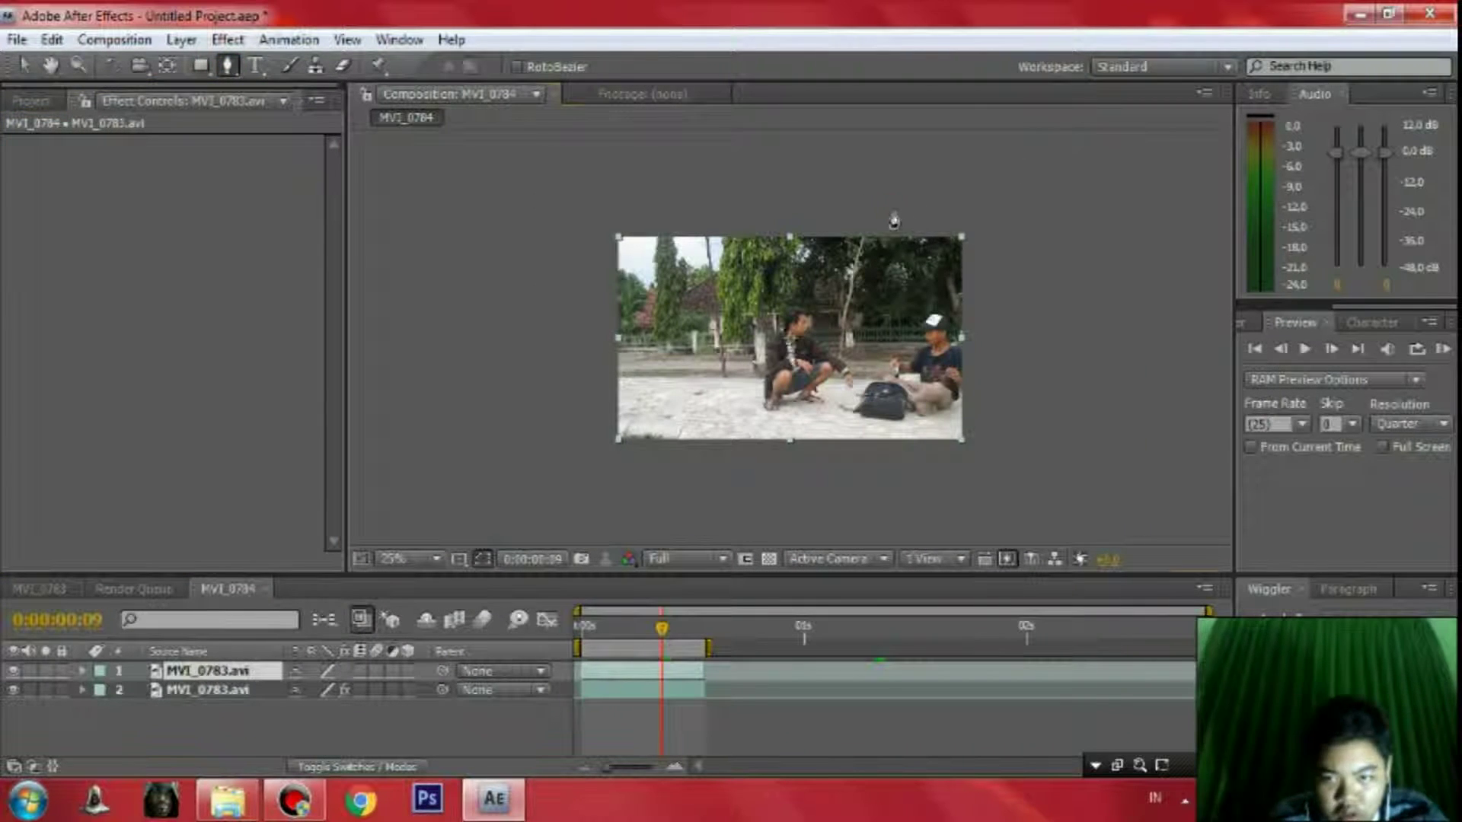
{"action": "left_click", "coordinate": [892, 212]}
{"action": "left_click", "coordinate": [893, 272]}
{"action": "left_click", "coordinate": [881, 309]}
{"action": "left_click", "coordinate": [874, 365]}
{"action": "left_click", "coordinate": [848, 431]}
{"action": "left_click", "coordinate": [892, 478]}
{"action": "left_click", "coordinate": [1037, 452]}
{"action": "left_click", "coordinate": [1064, 328]}
{"action": "left_click", "coordinate": [1020, 205]}
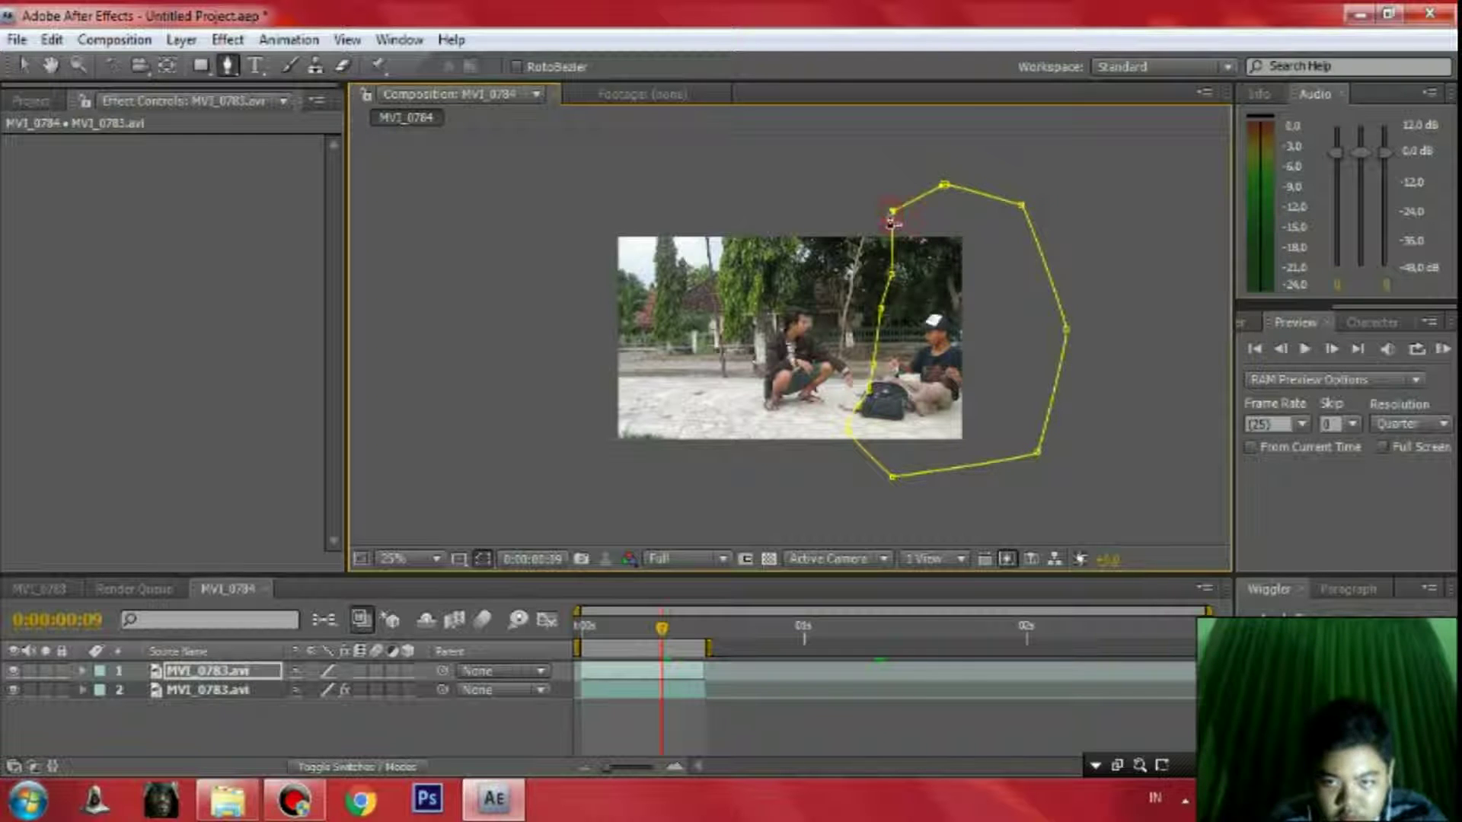
{"action": "key", "text": "comma"}
{"action": "key", "text": "period"}
{"action": "key", "text": "period"}
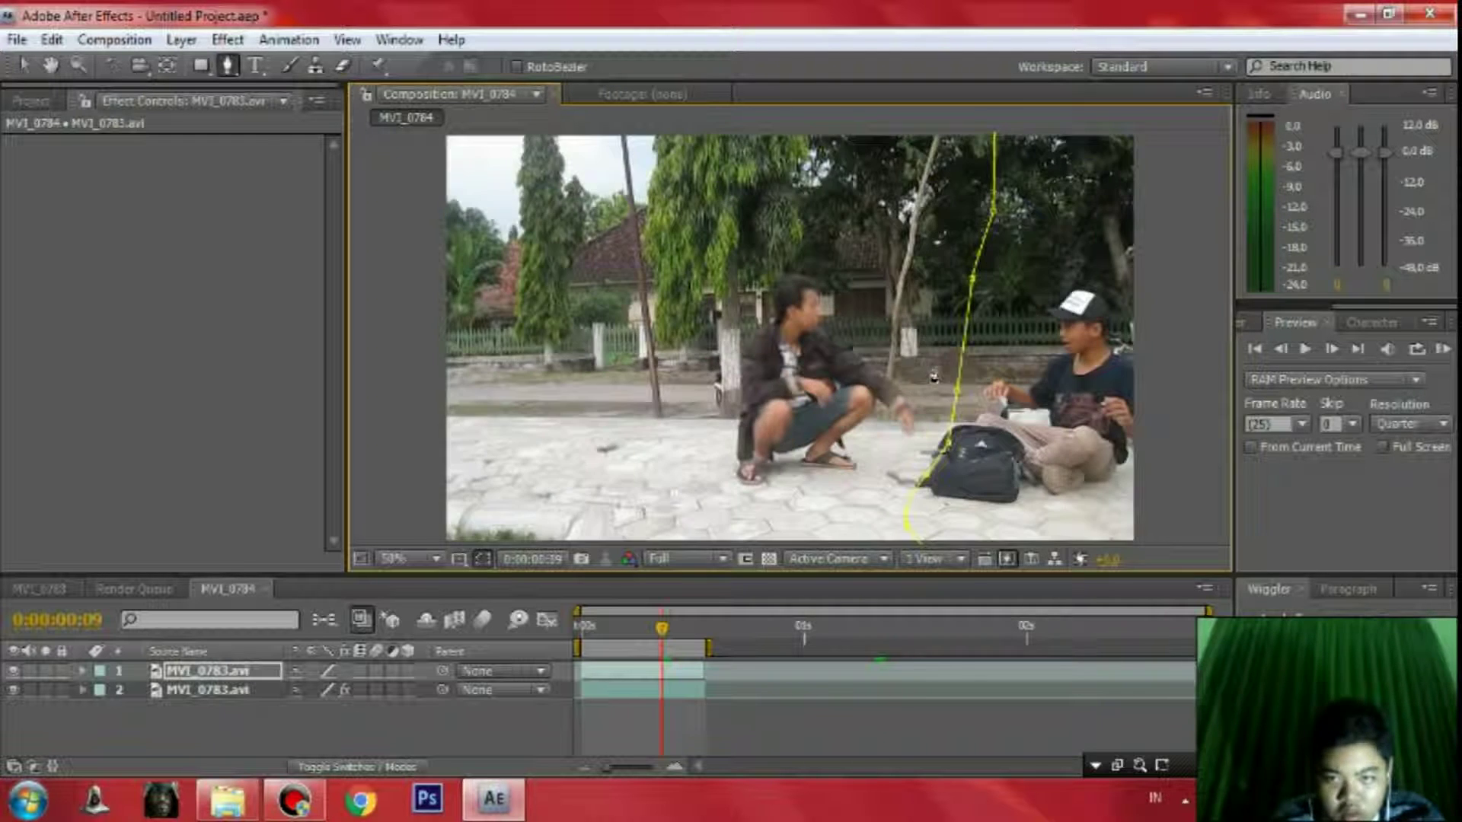
Play RAM previews of the masked composition and check the blend between both layers at 0:00:00:06
{"action": "left_click", "coordinate": [1441, 348]}
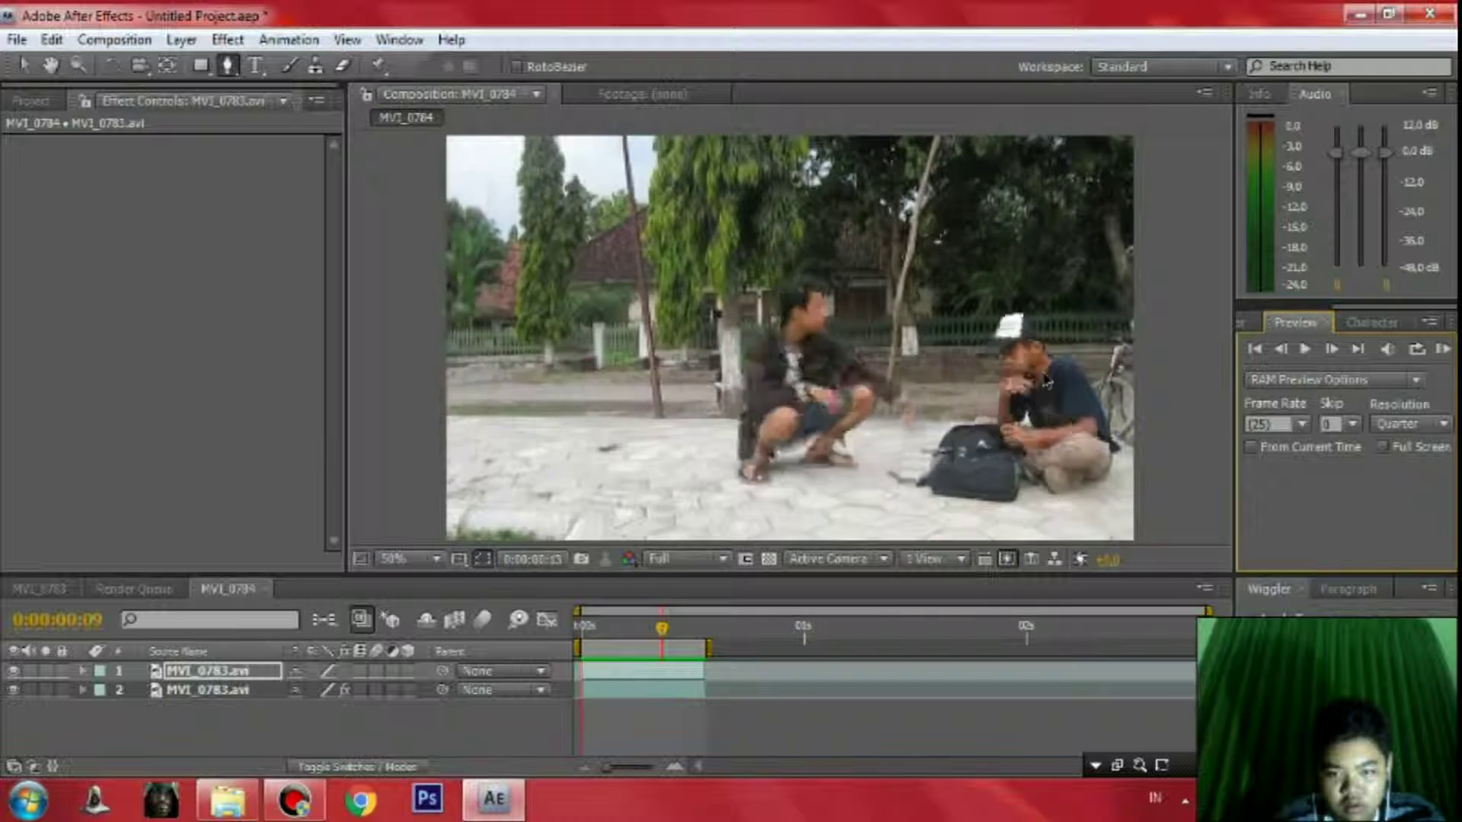
{"action": "left_click", "coordinate": [1045, 380]}
{"action": "key", "text": "space"}
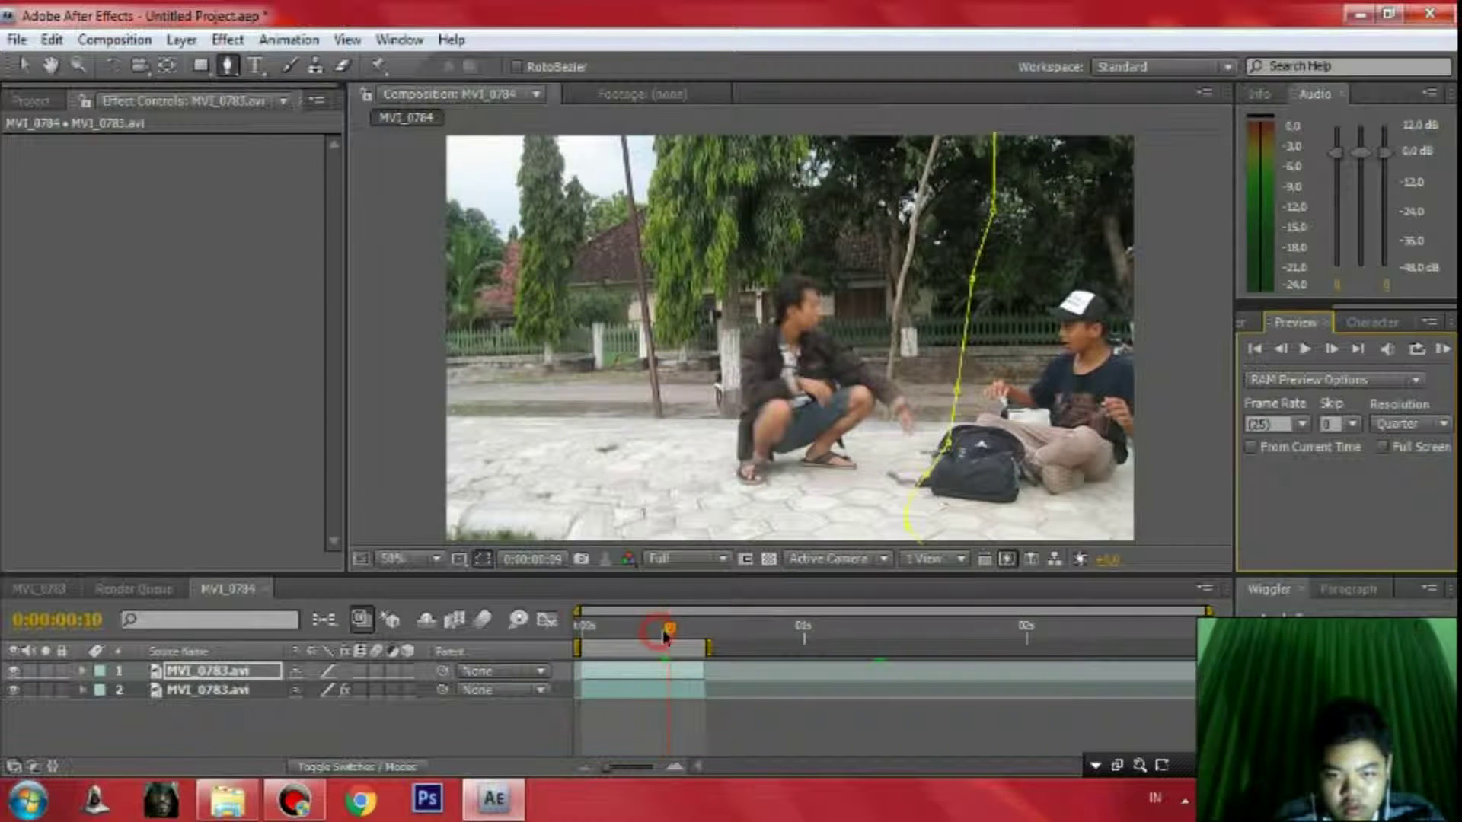
{"action": "left_click", "coordinate": [1444, 350]}
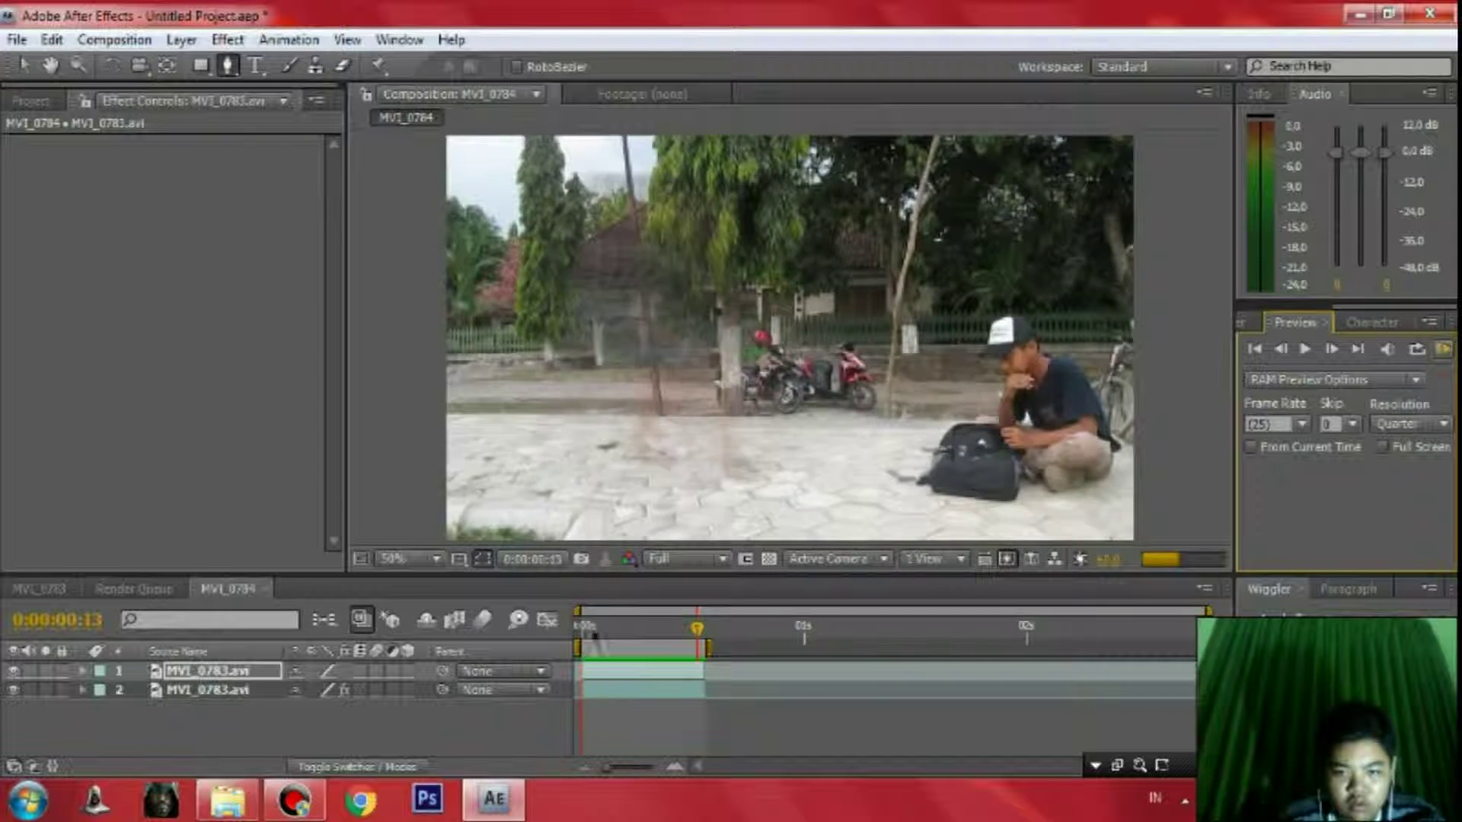
{"action": "left_click_drag", "start_coordinate": [651, 628], "coordinate": [635, 629]}
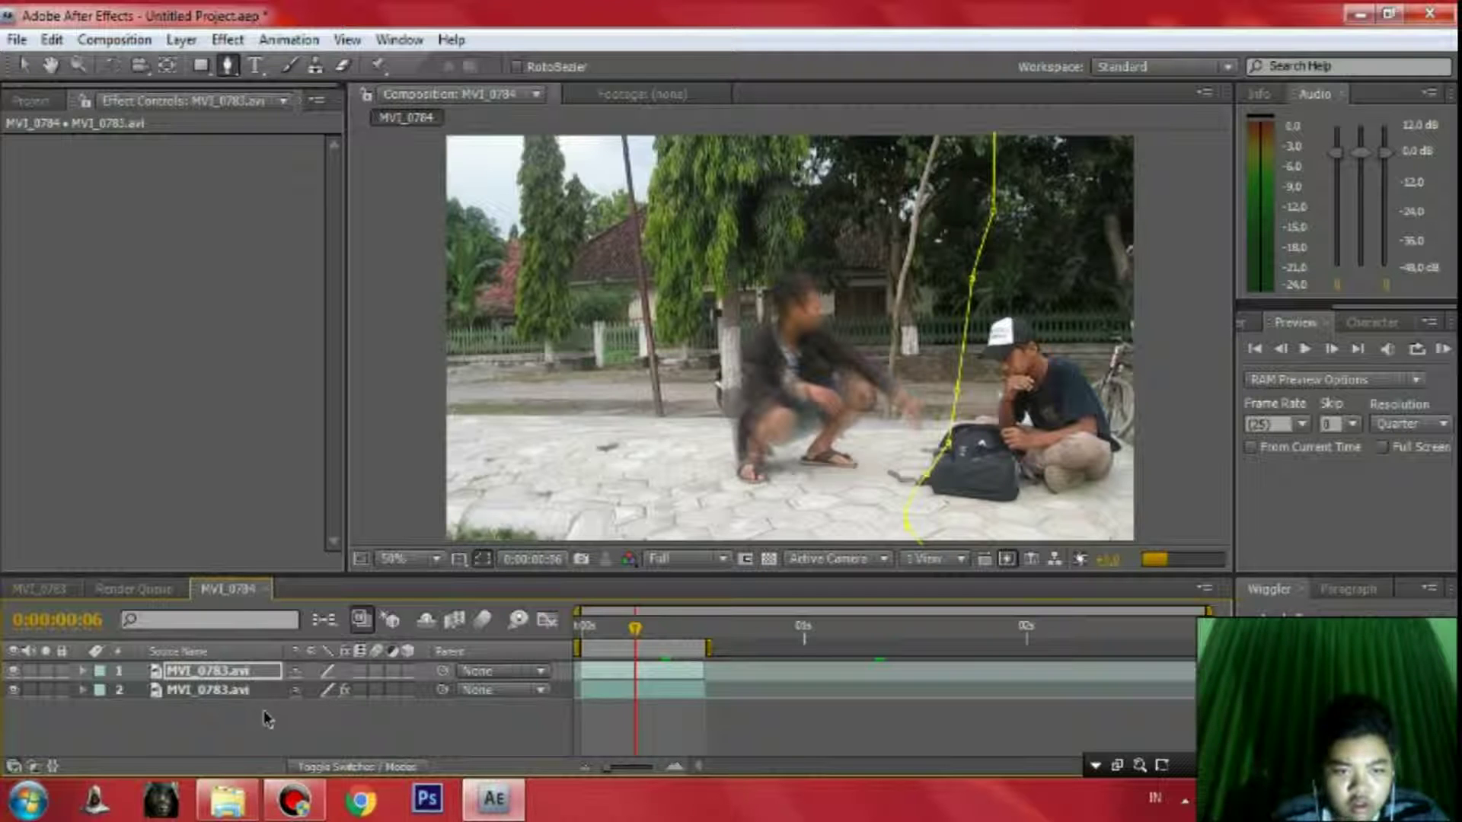
Pre-compose both MVI_0783.avi layers as Pre-comp 2, moving all attributes into the new composition
{"action": "left_click", "coordinate": [213, 690]}
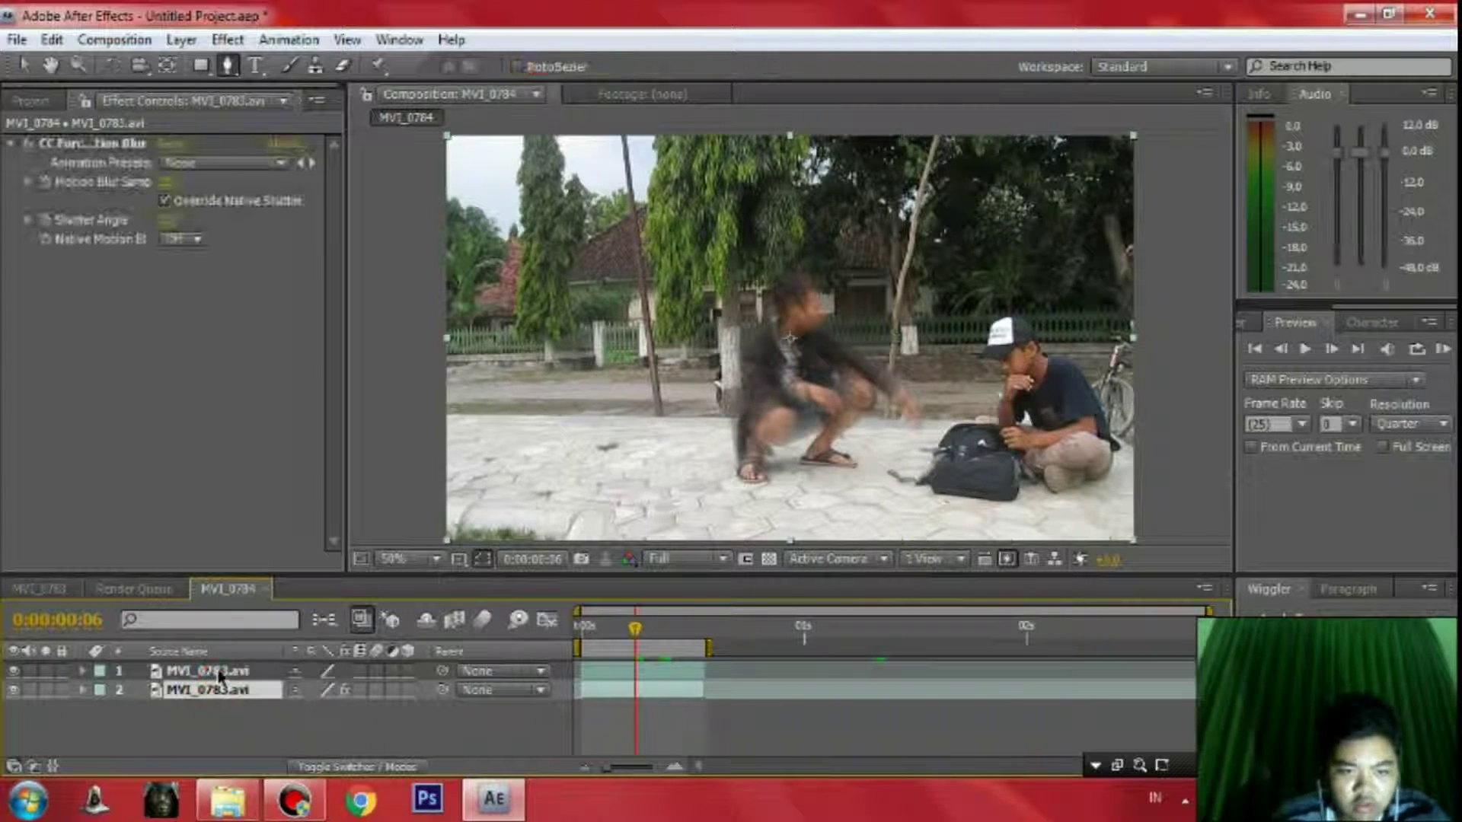
{"action": "left_click", "coordinate": [219, 676], "text": "shift"}
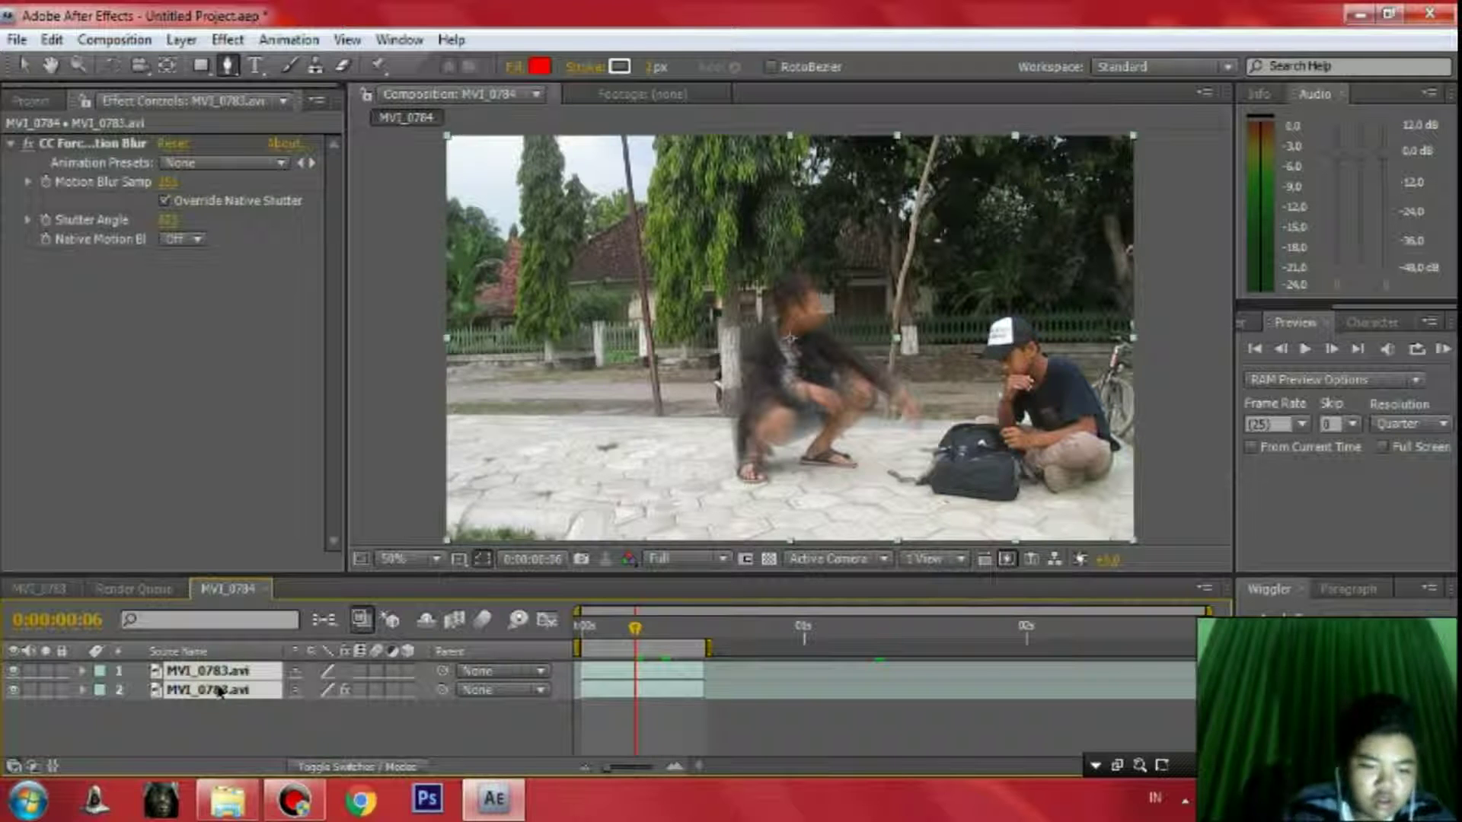
{"action": "key", "text": "ctrl+shift+c"}
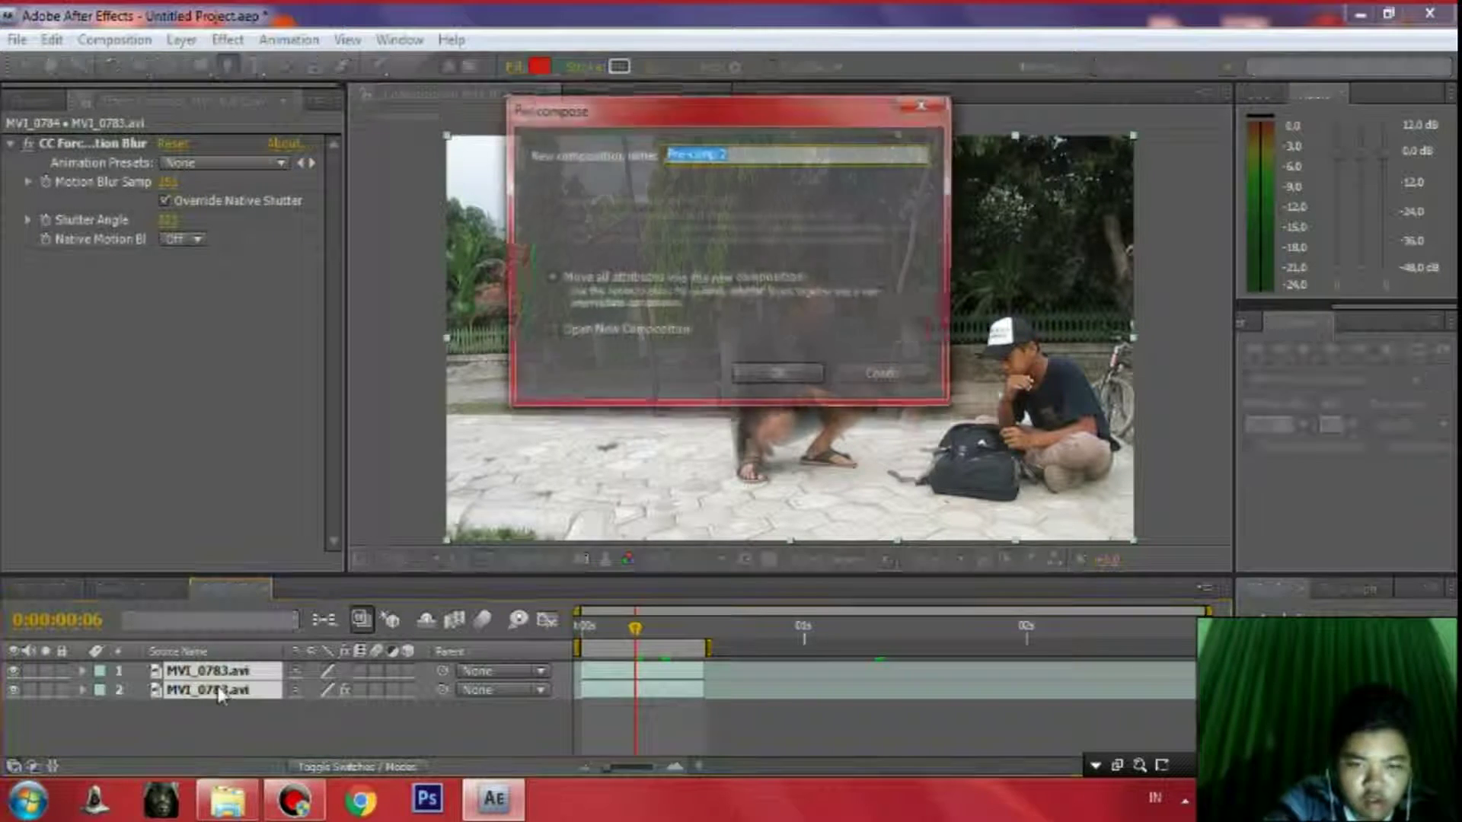
{"action": "left_click", "coordinate": [775, 376]}
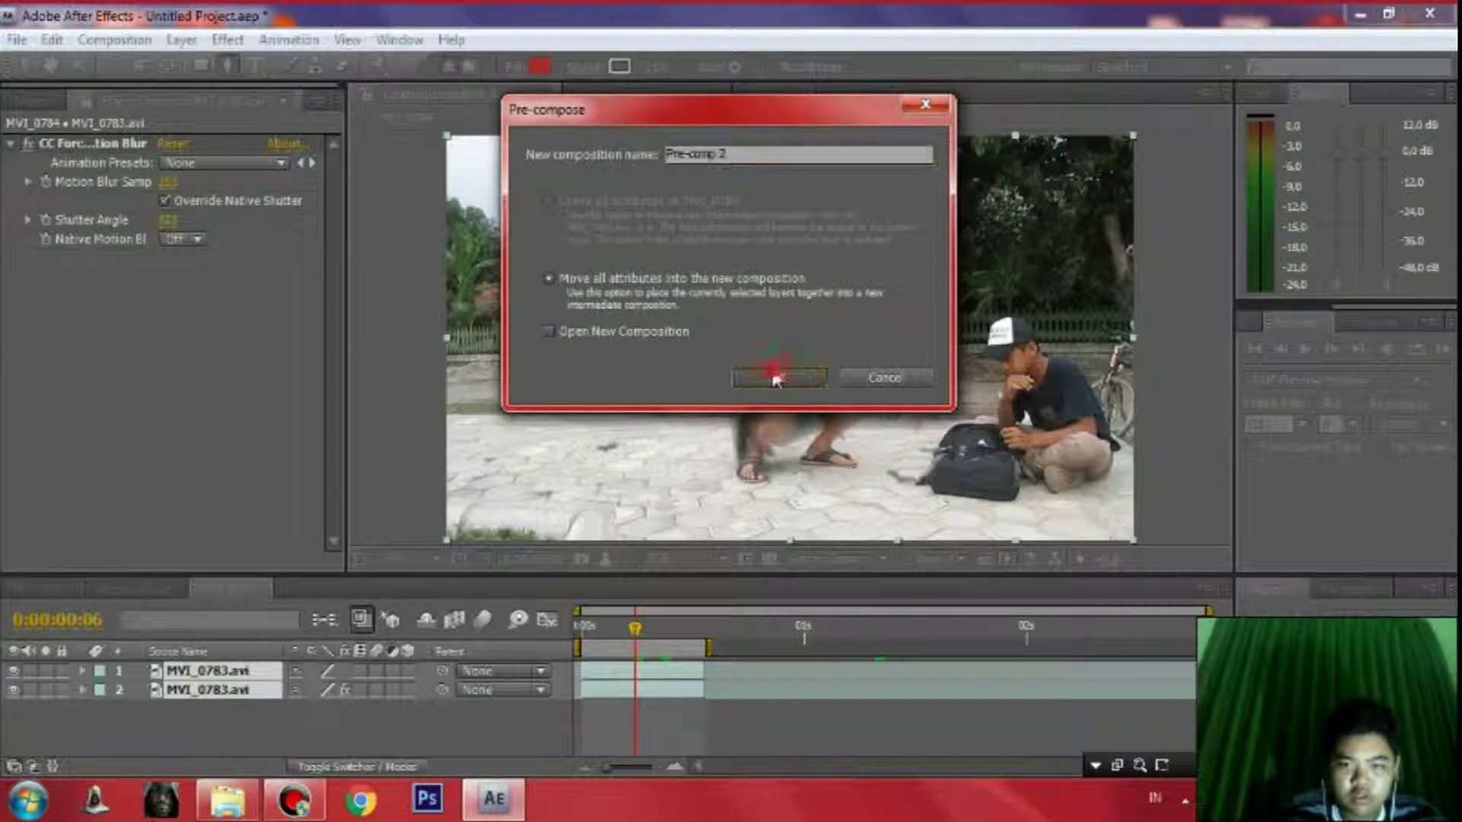
Dock the Wiggler panel beside Effect Controls and set a Position keyframe on Pre-comp 2 at 0:00:00:08
{"action": "mouse_move", "coordinate": [635, 629]}
{"action": "left_mouse_down"}
{"action": "mouse_move", "coordinate": [655, 630]}
{"action": "mouse_move", "coordinate": [630, 638]}
{"action": "left_mouse_up"}
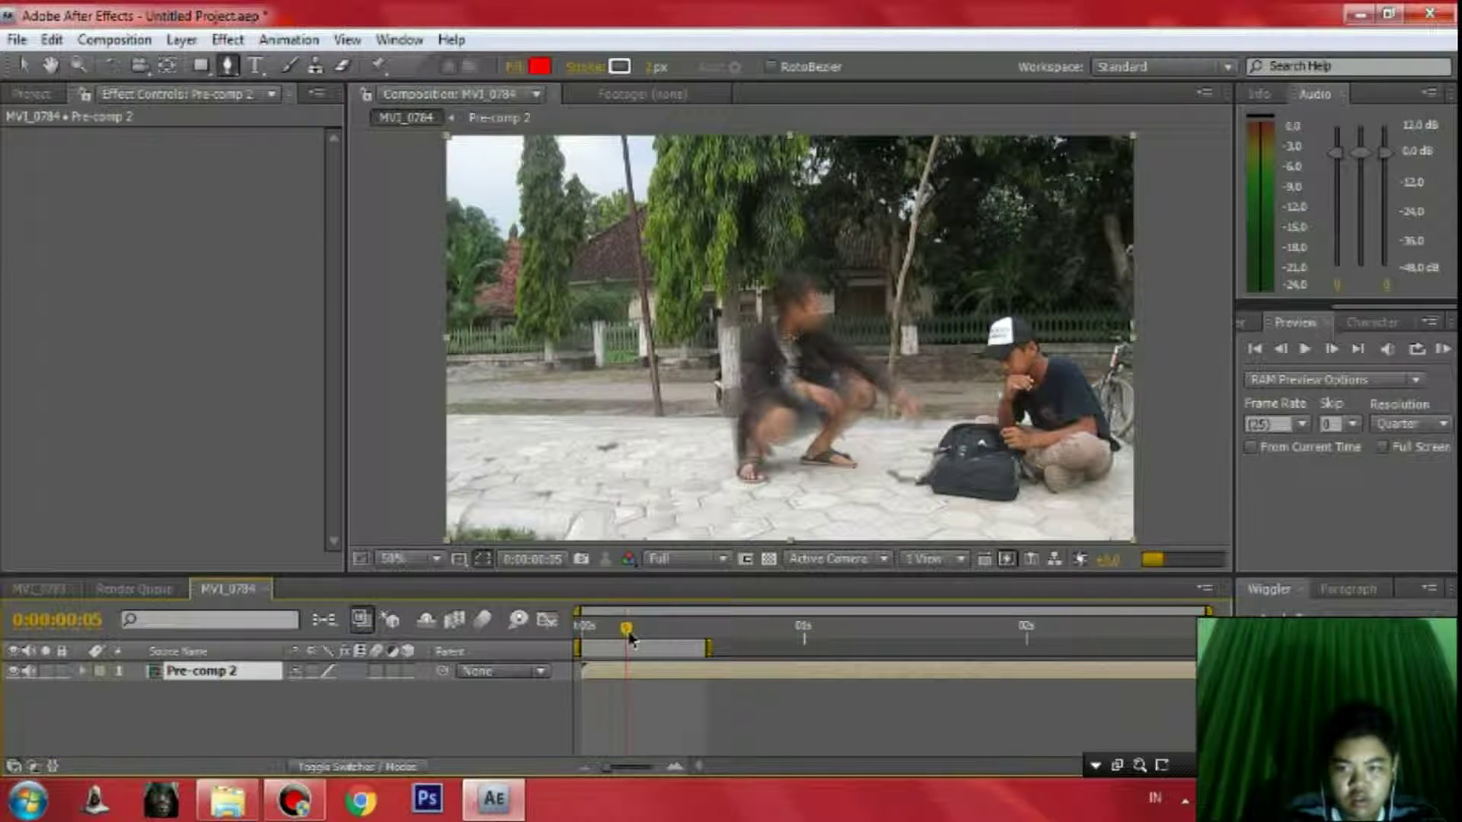
{"action": "left_click_drag", "start_coordinate": [1265, 592], "coordinate": [169, 106]}
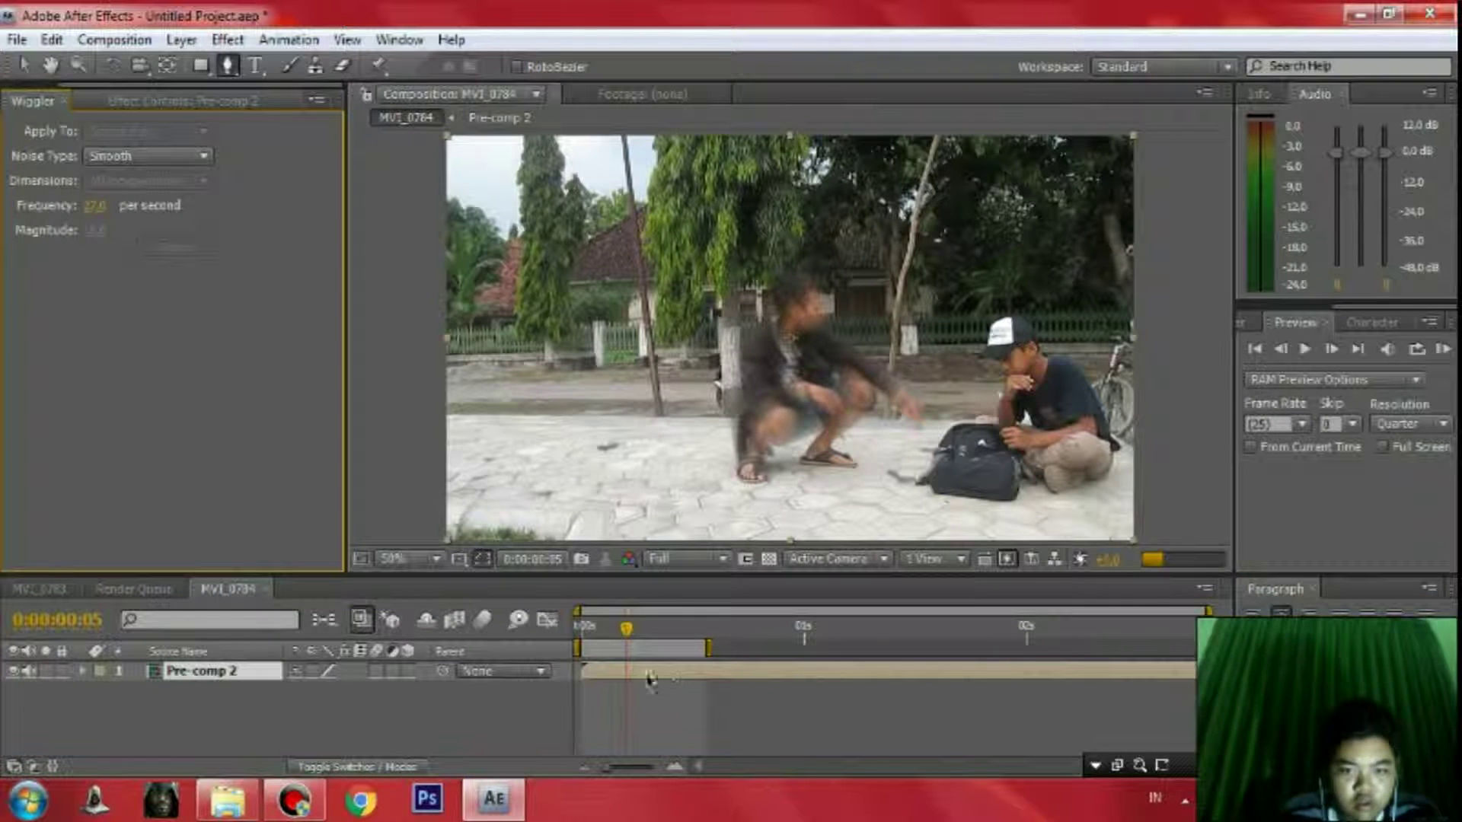
{"action": "left_click_drag", "start_coordinate": [626, 629], "coordinate": [658, 632]}
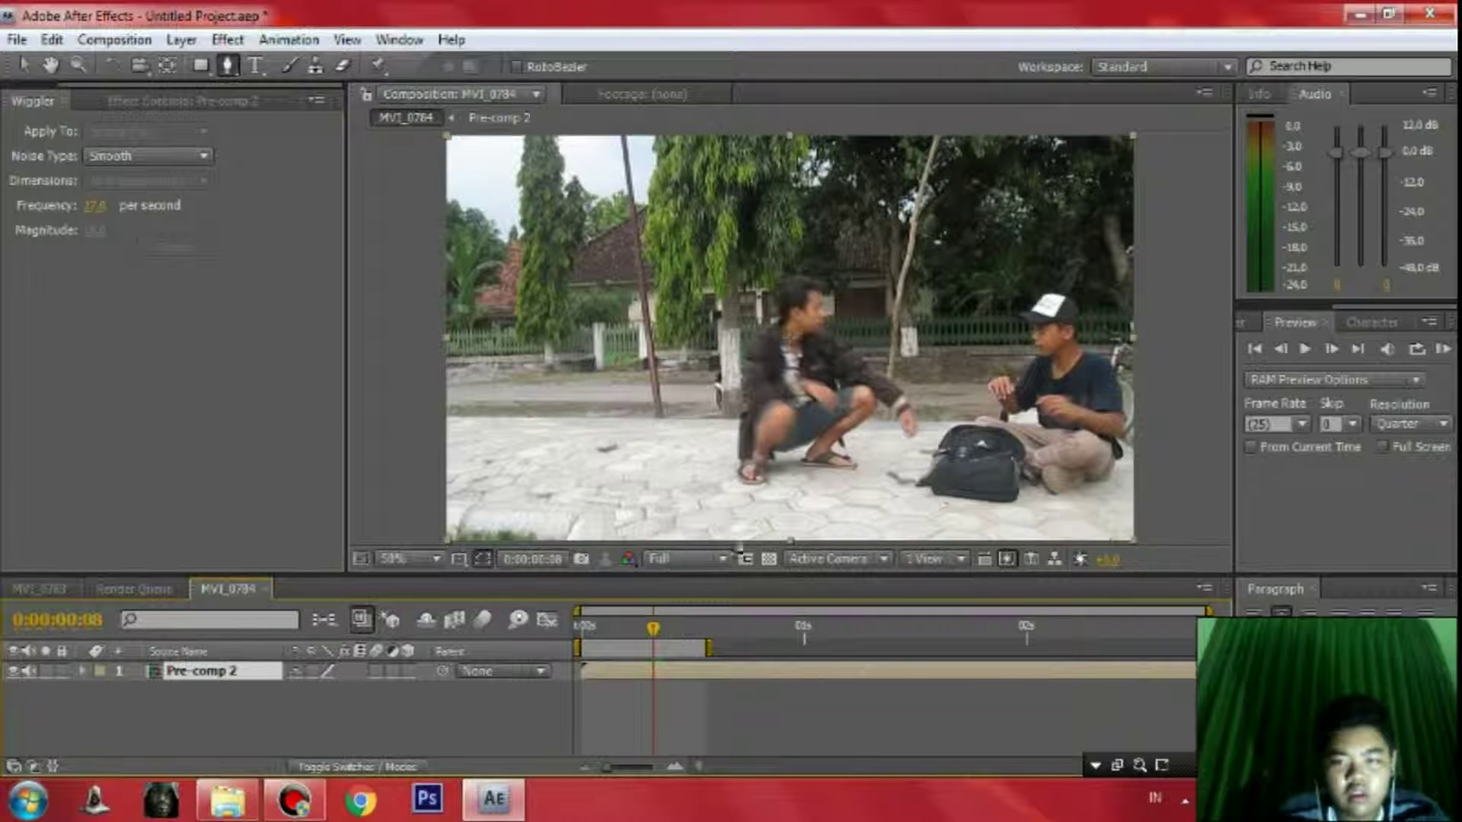
{"action": "left_click", "coordinate": [24, 65]}
{"action": "left_click", "coordinate": [207, 674]}
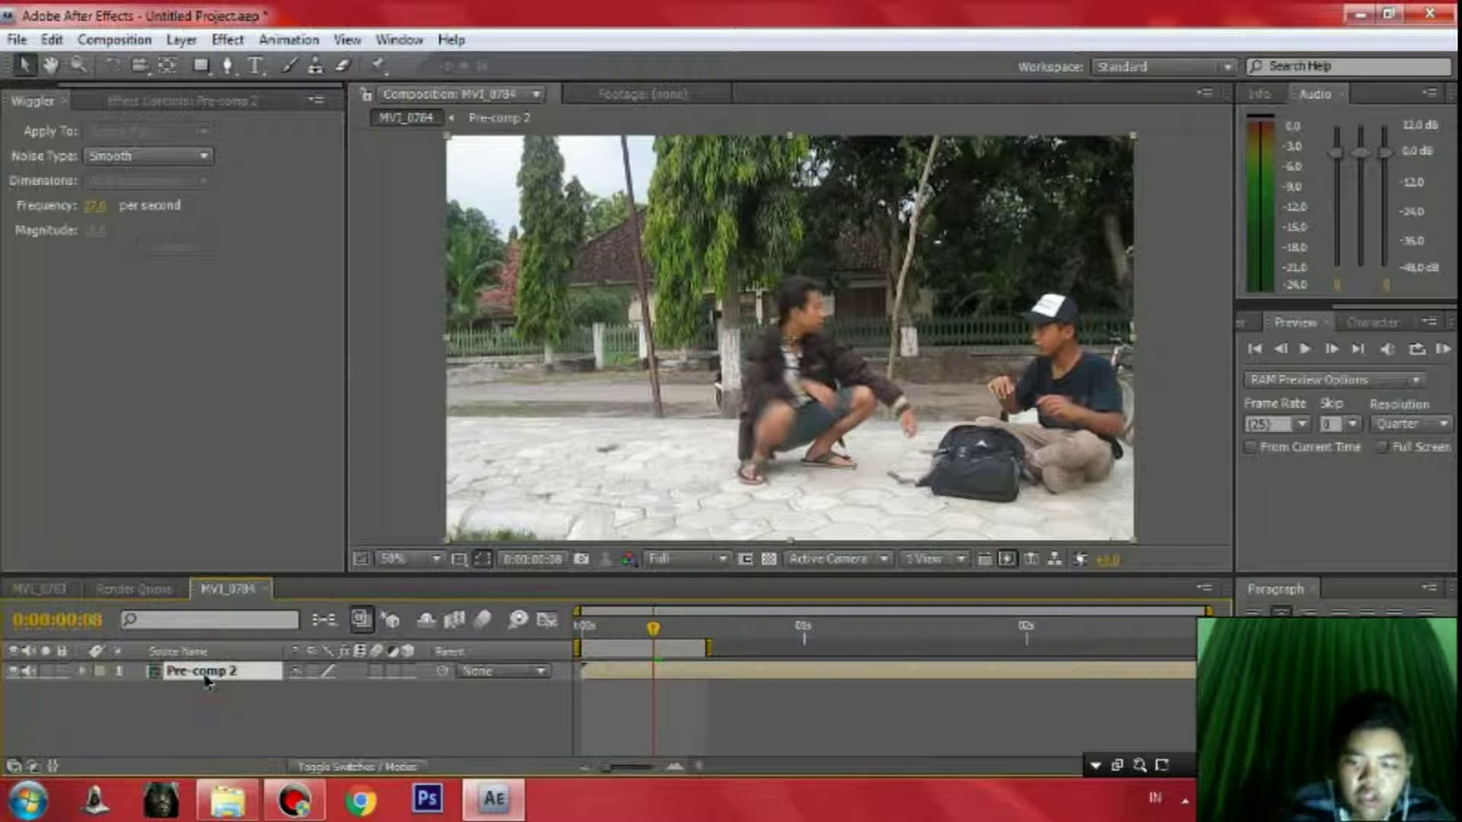
{"action": "key", "text": "p"}
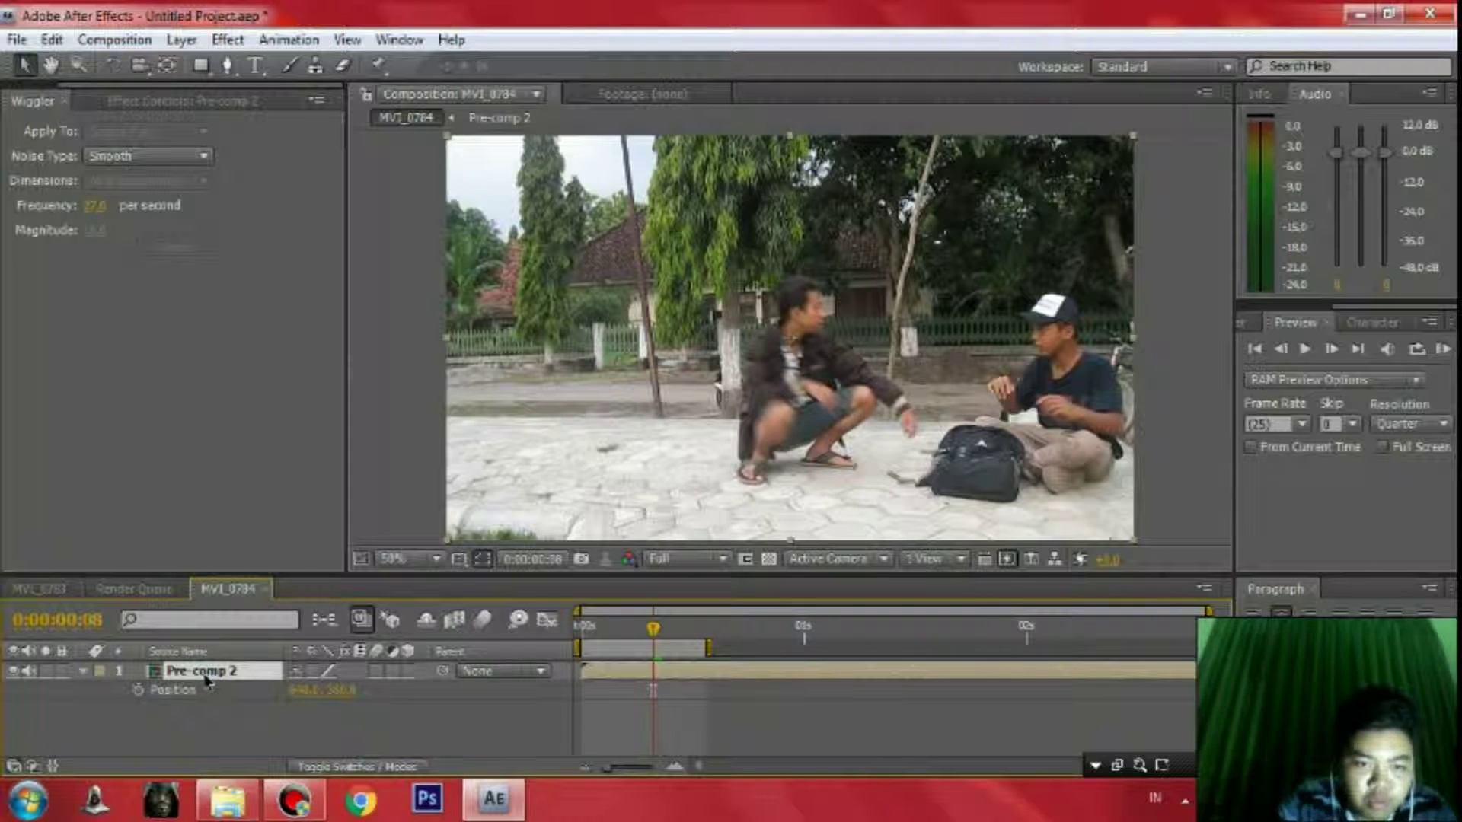
{"action": "left_click", "coordinate": [138, 689]}
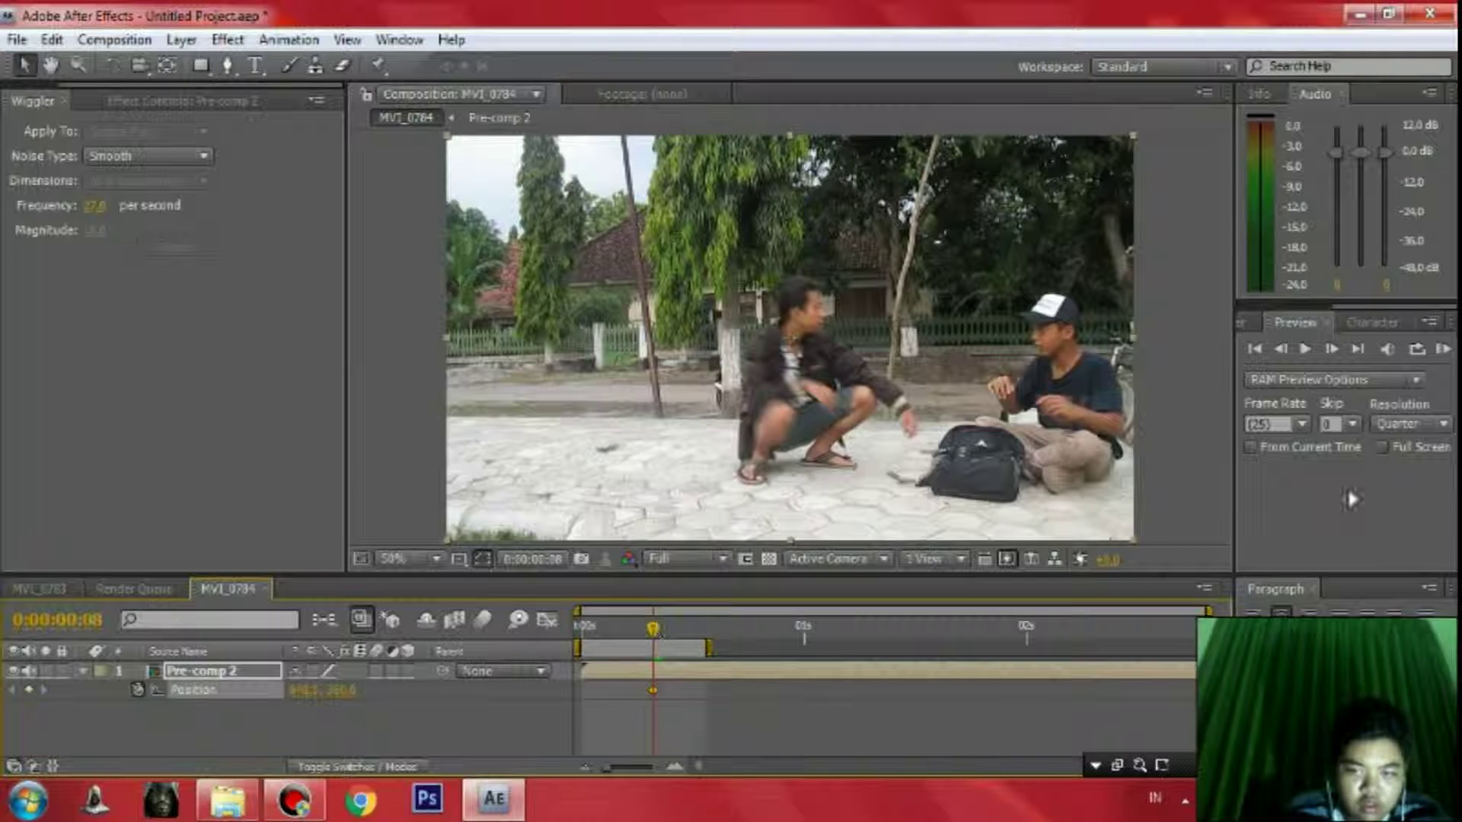
Add a second Position keyframe to Pre-comp 2 at 0:00:00:11
{"action": "left_click", "coordinate": [1332, 351]}
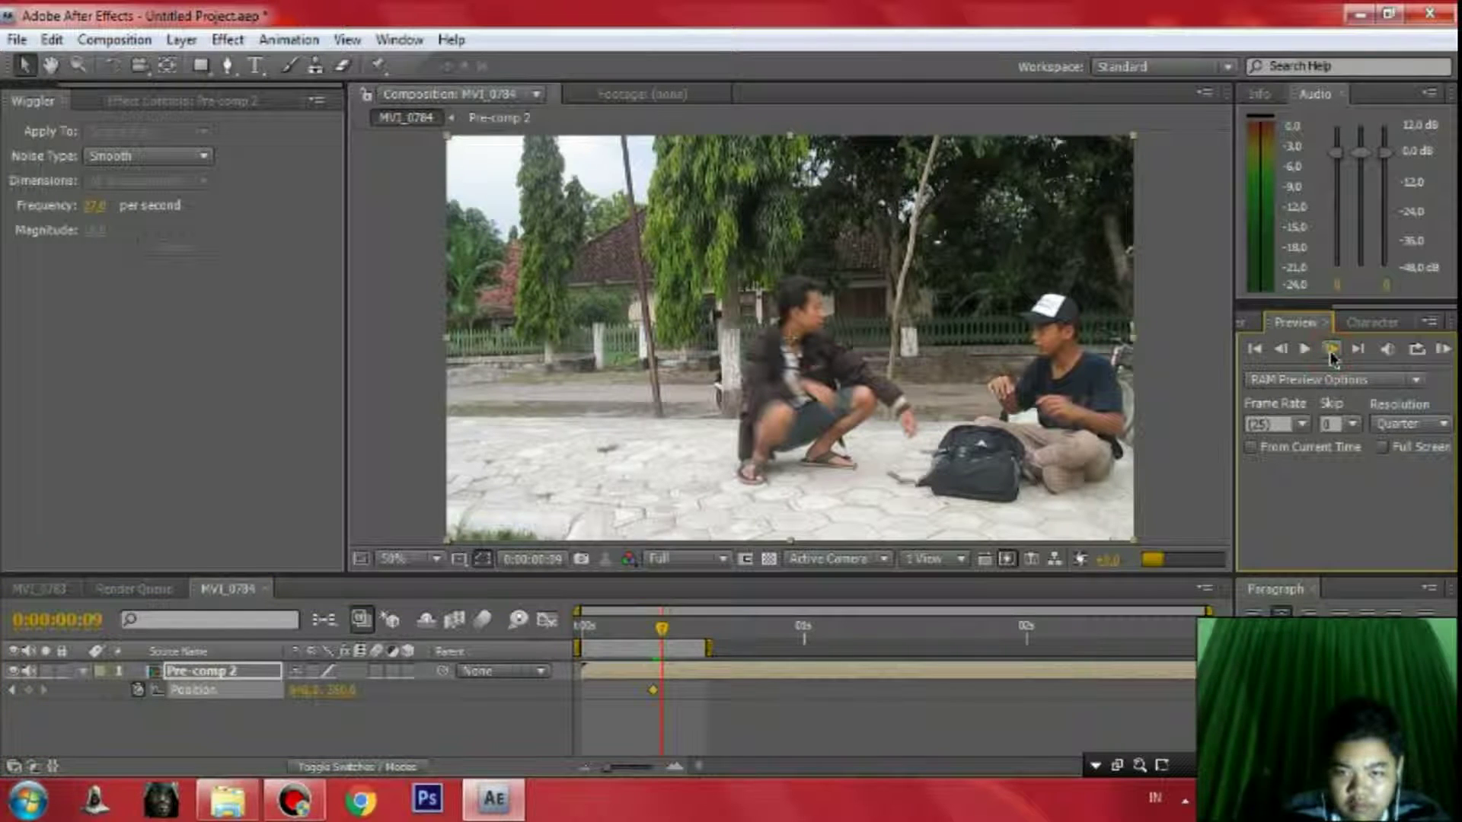
{"action": "left_click", "coordinate": [1332, 351]}
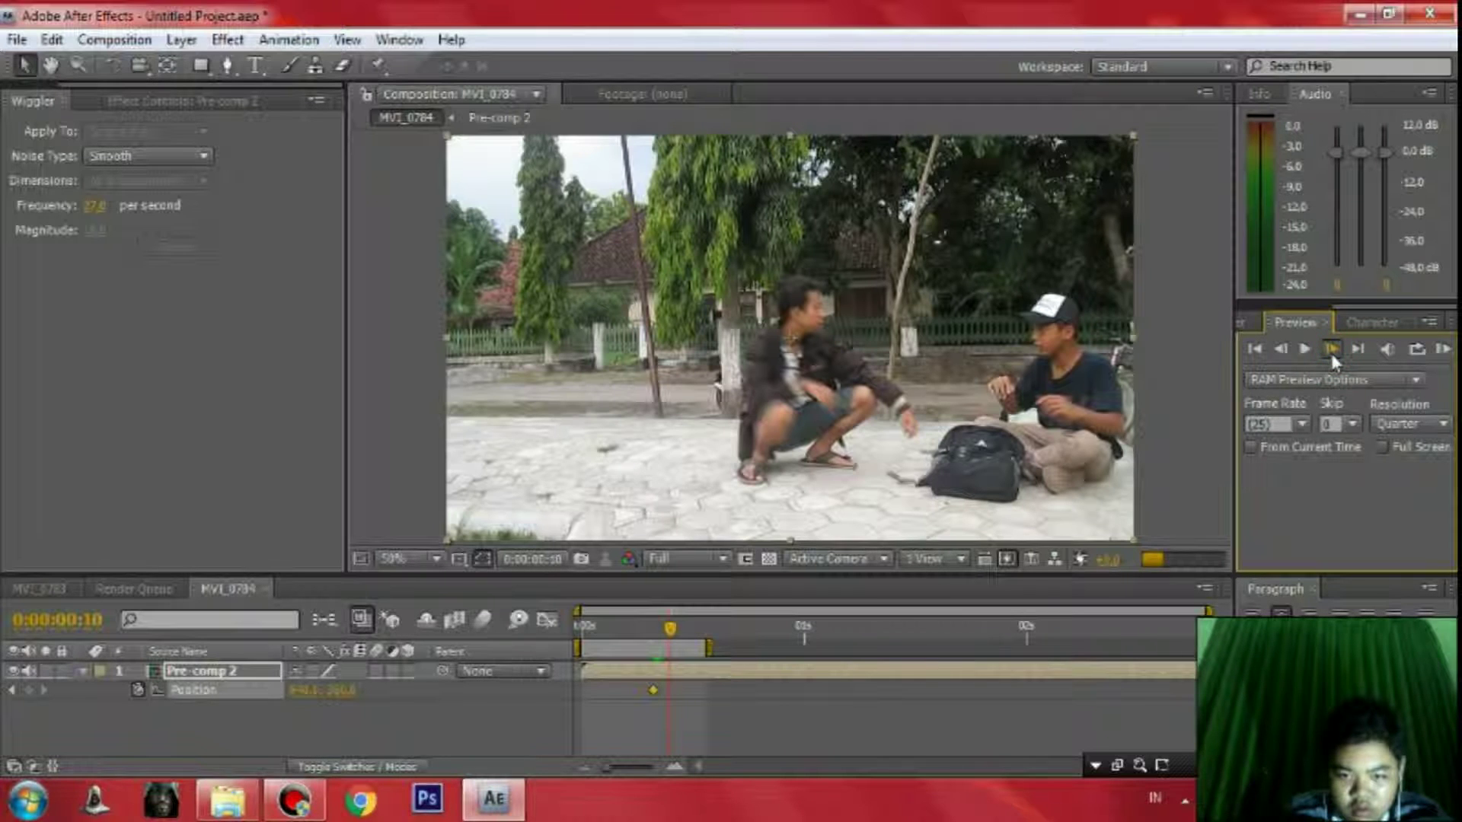
{"action": "left_click", "coordinate": [1283, 351]}
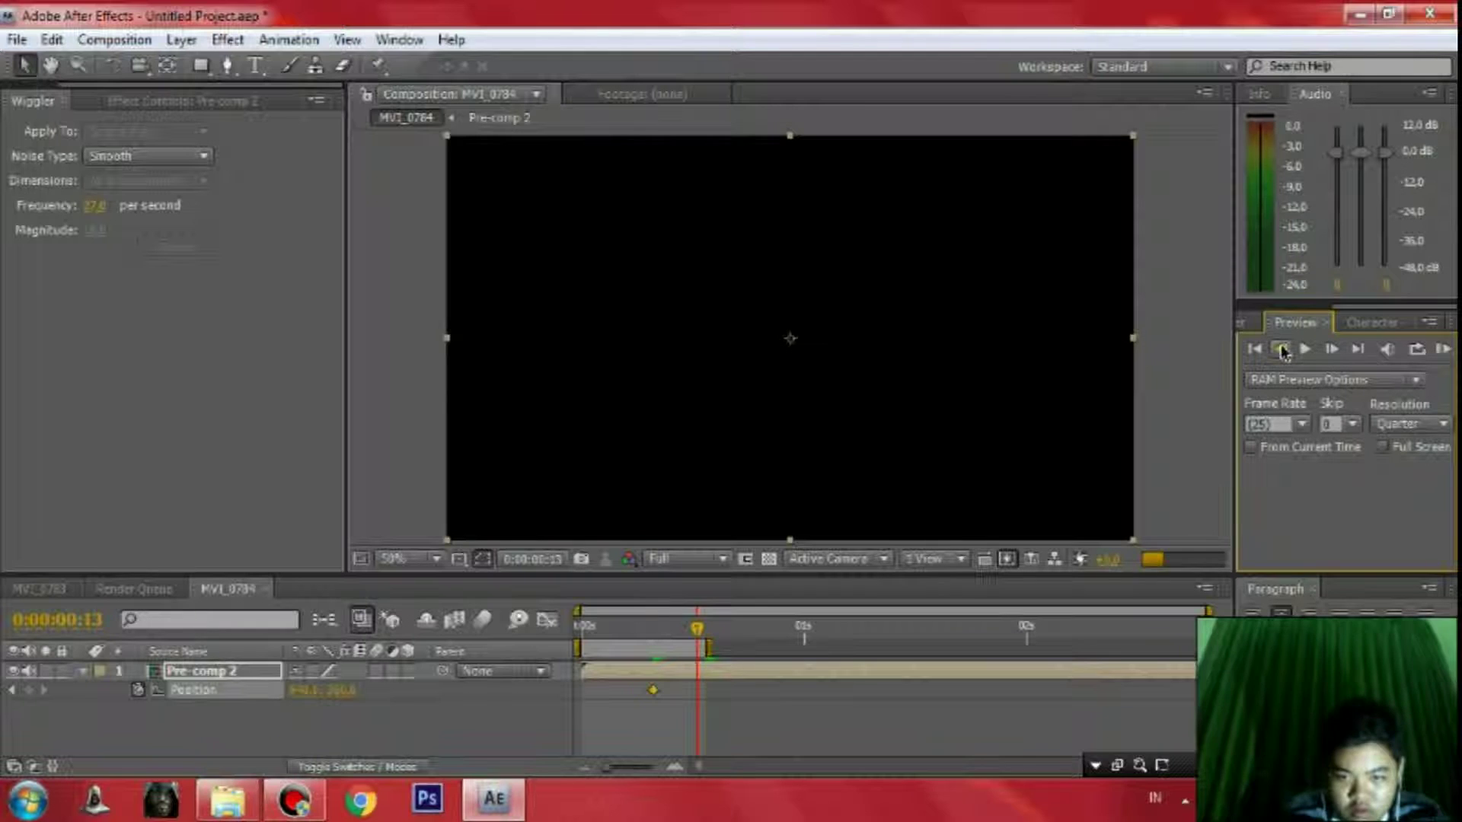
{"action": "left_click", "coordinate": [1283, 350]}
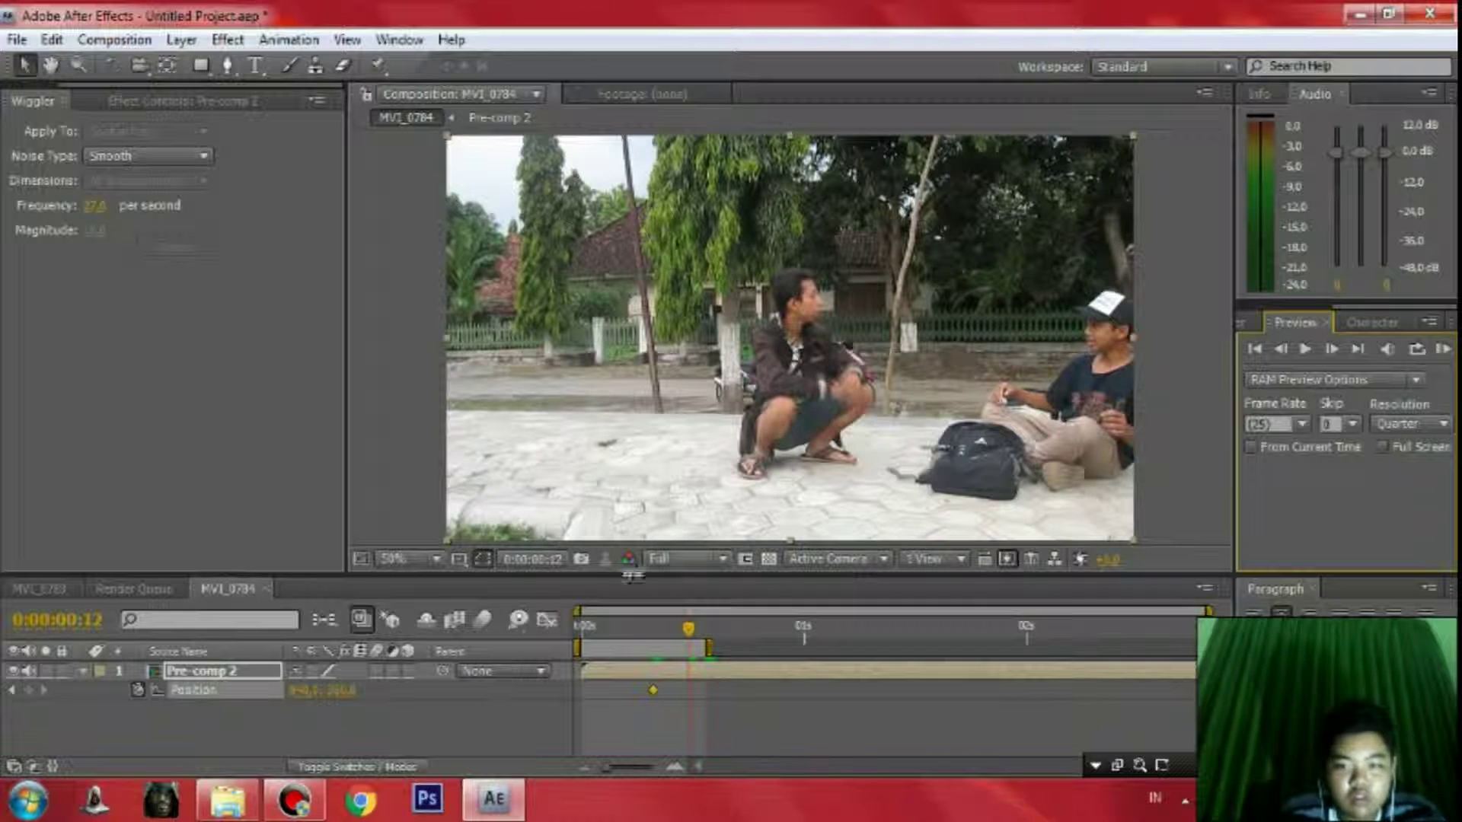
{"action": "left_click", "coordinate": [1280, 348]}
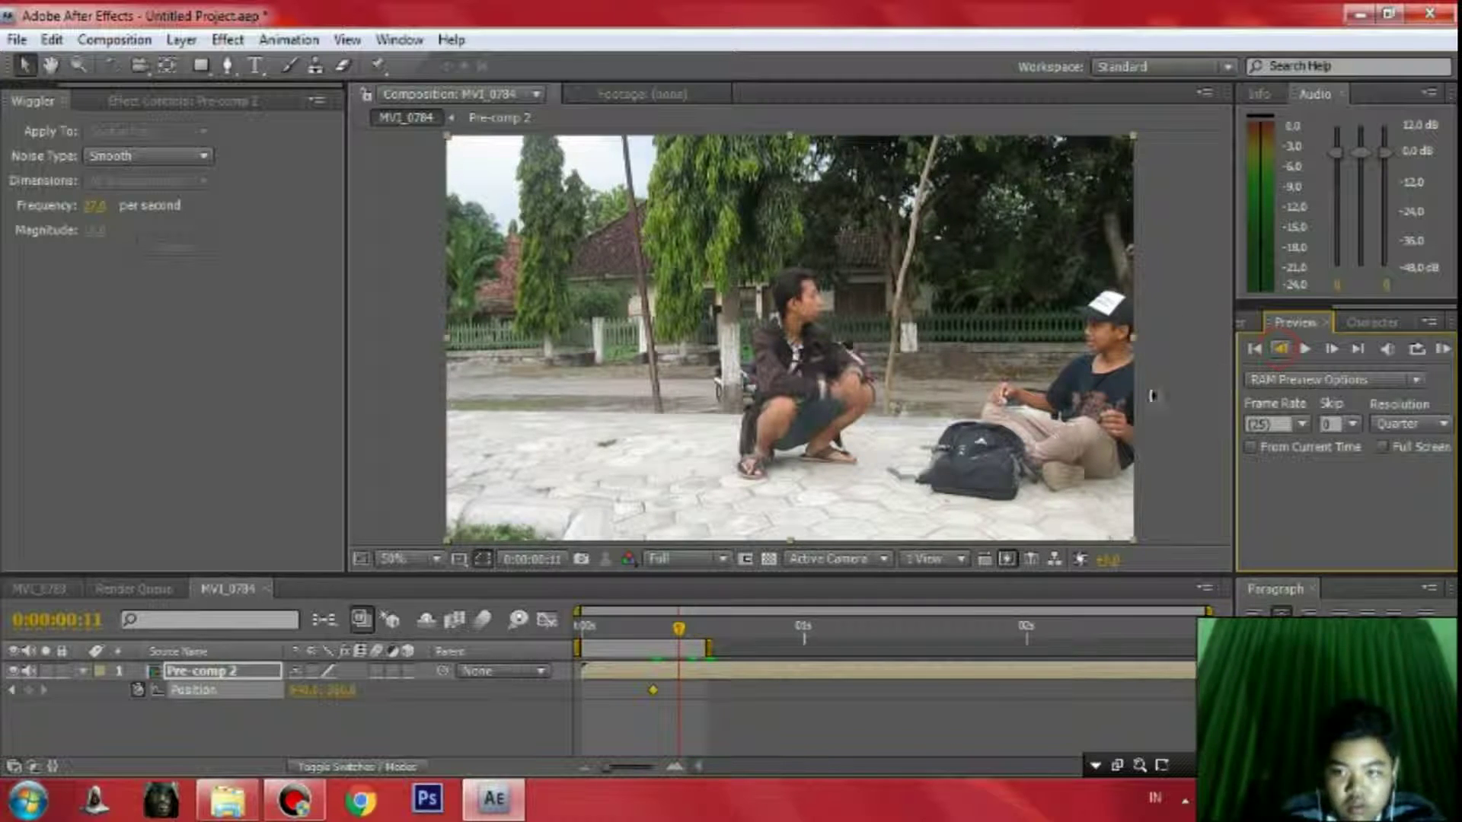
{"action": "left_click", "coordinate": [29, 688]}
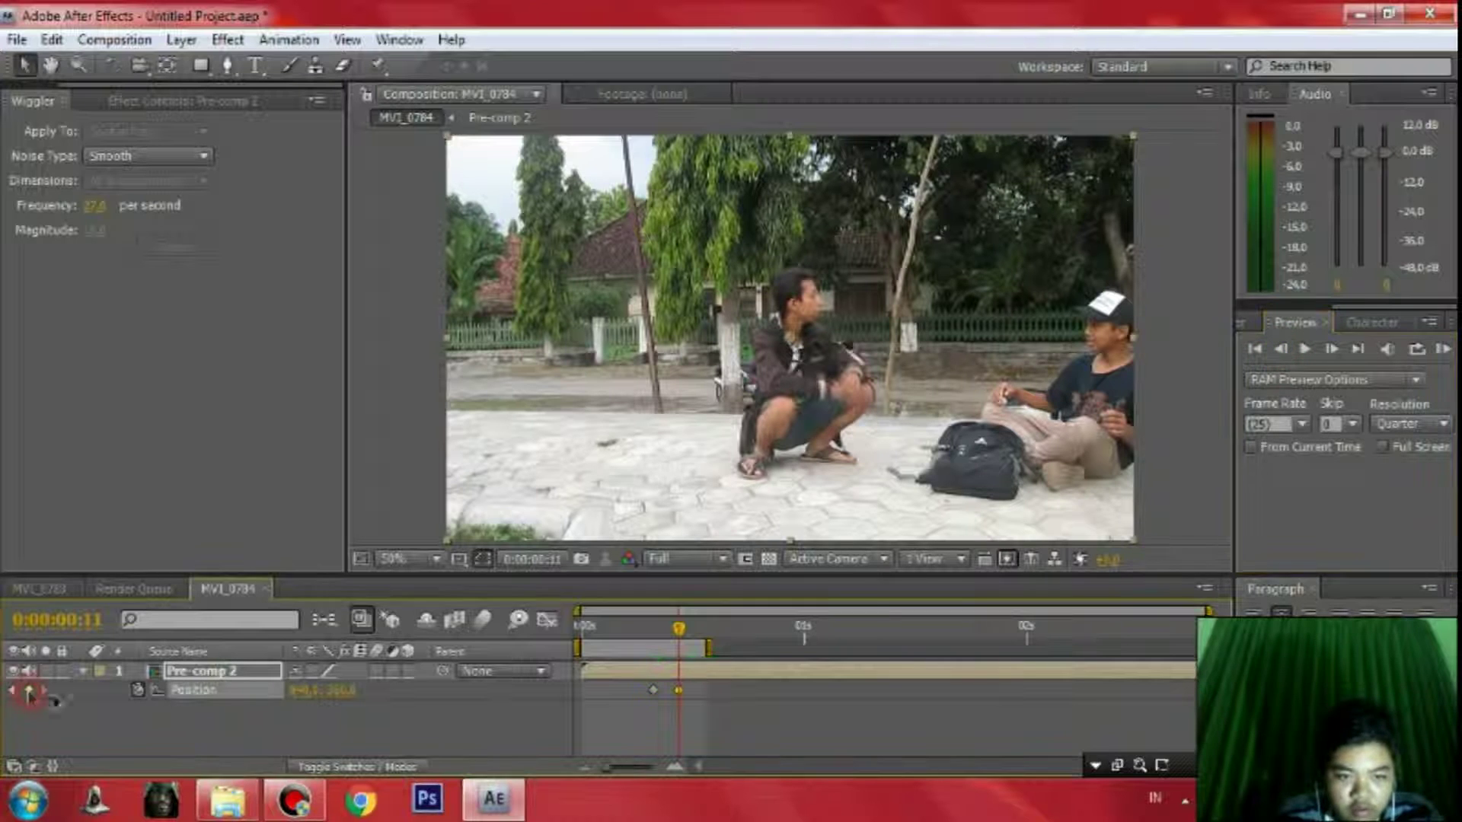
Select both Position keyframes, adjust the Wiggler frequency and magnitude, and apply it to the Spatial Path with Smooth noise and all dimensions independent
{"action": "left_click_drag", "start_coordinate": [706, 708], "coordinate": [631, 687]}
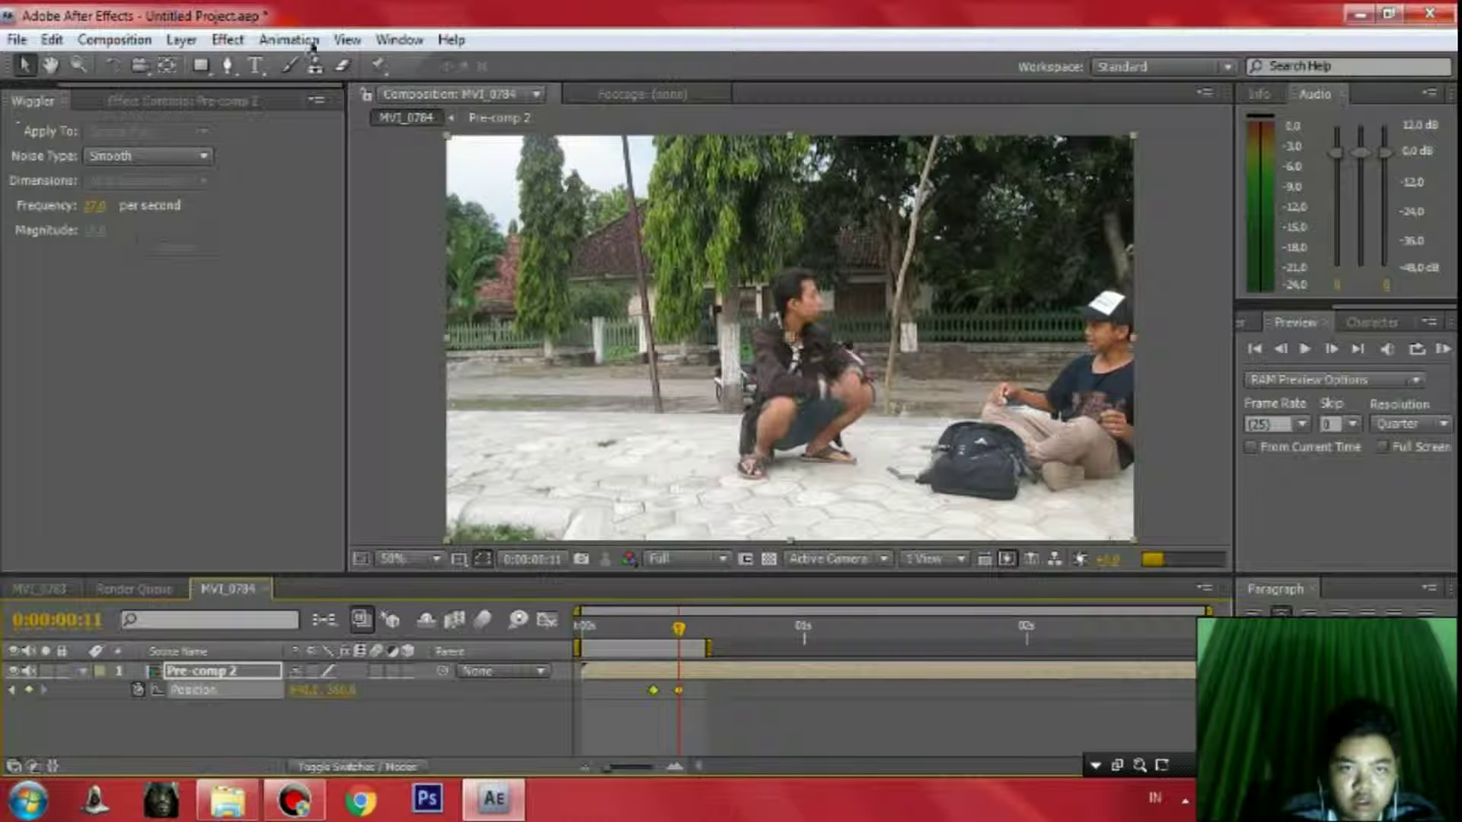
{"action": "left_click", "coordinate": [401, 41]}
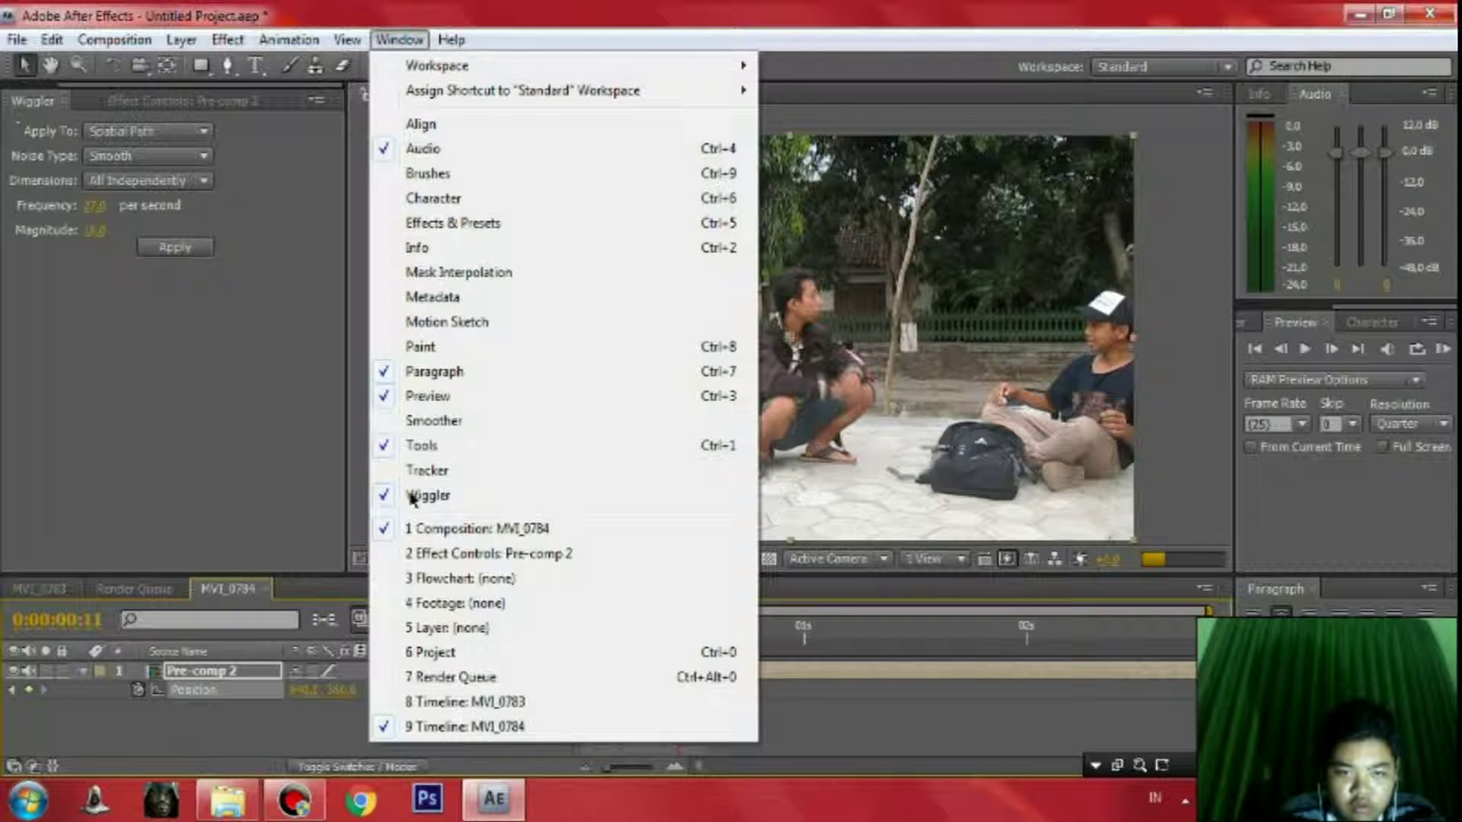
{"action": "left_click", "coordinate": [96, 206]}
{"action": "key", "text": "Return"}
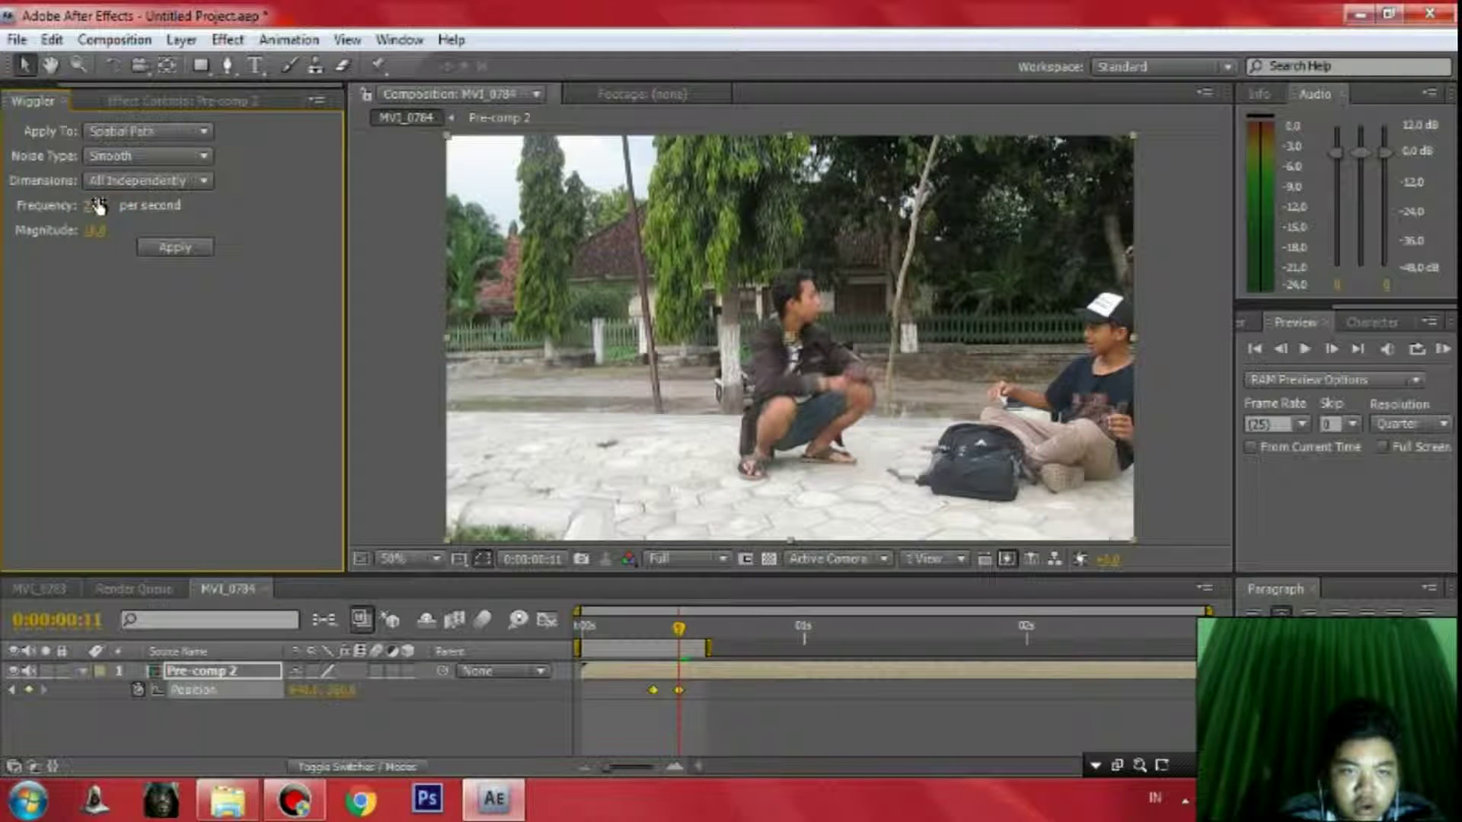
{"action": "left_click", "coordinate": [96, 207]}
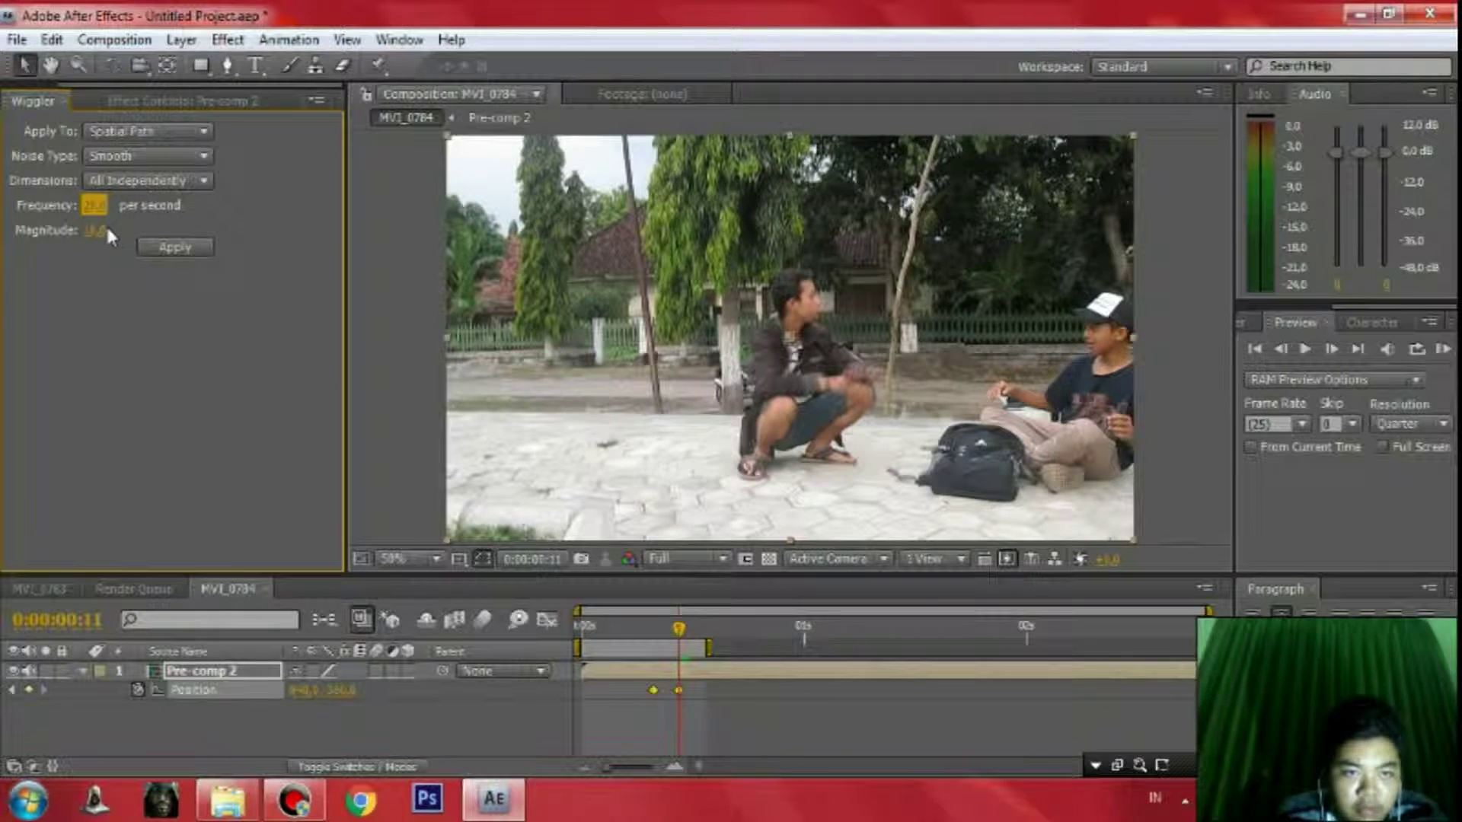
{"action": "left_click", "coordinate": [100, 233]}
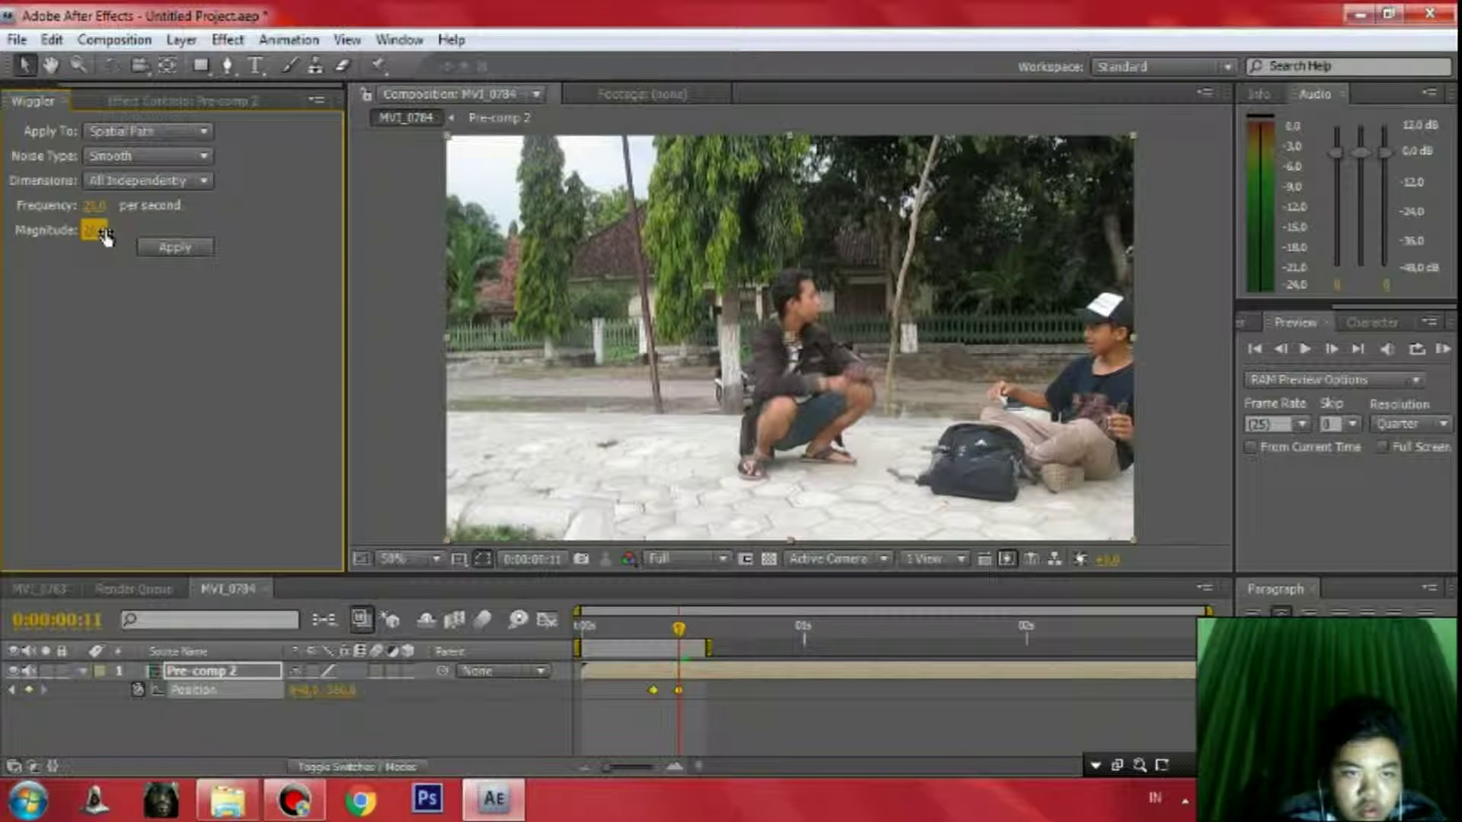
{"action": "left_click", "coordinate": [174, 246]}
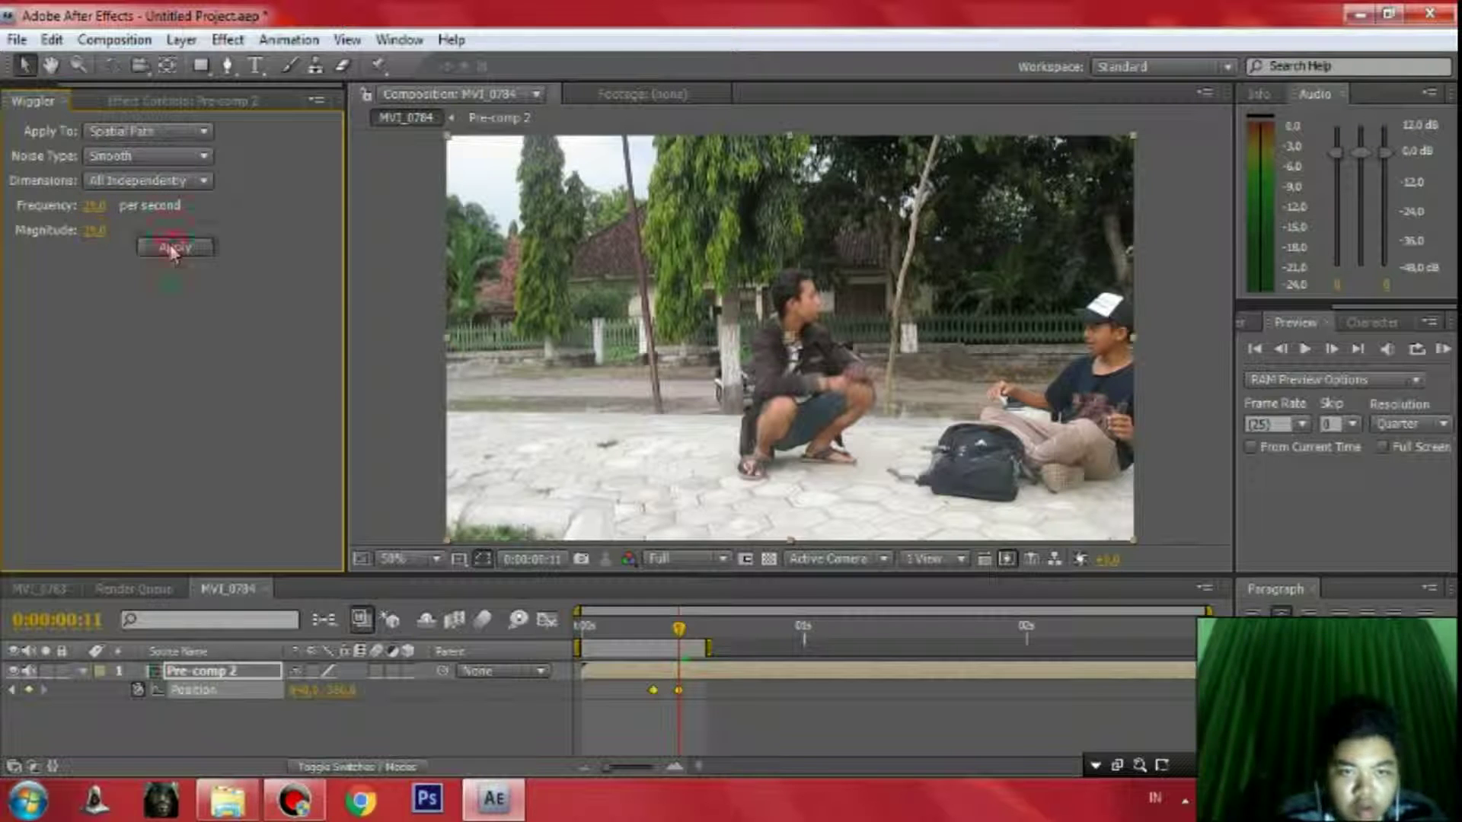
Play a RAM preview of the wiggled Pre-comp 2, stop it, and bring the Effects & Presets panel into reach
{"action": "left_click", "coordinate": [1441, 350]}
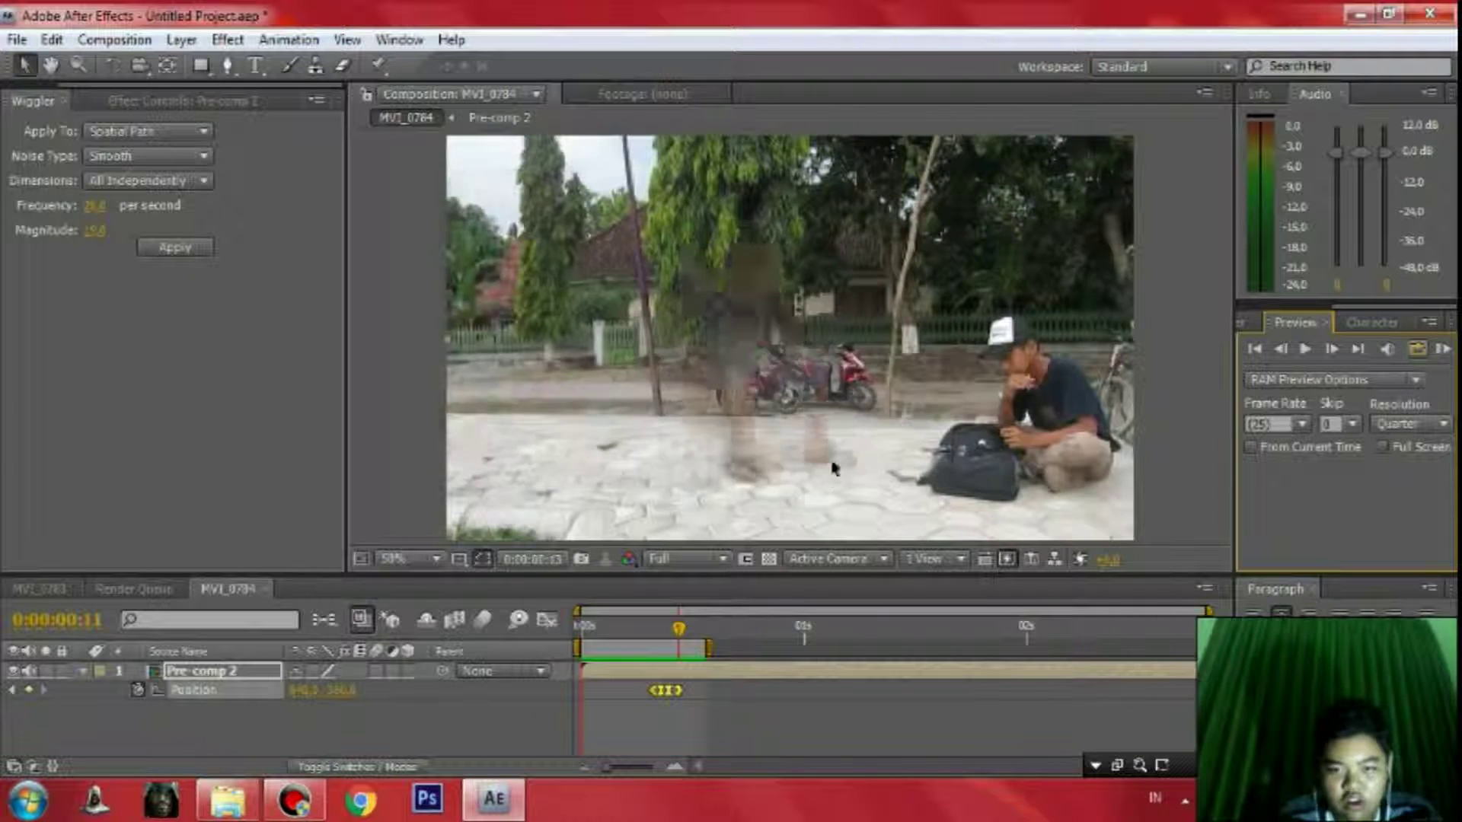
{"action": "left_click", "coordinate": [834, 467]}
{"action": "left_click_drag", "start_coordinate": [1350, 304], "coordinate": [1258, 312]}
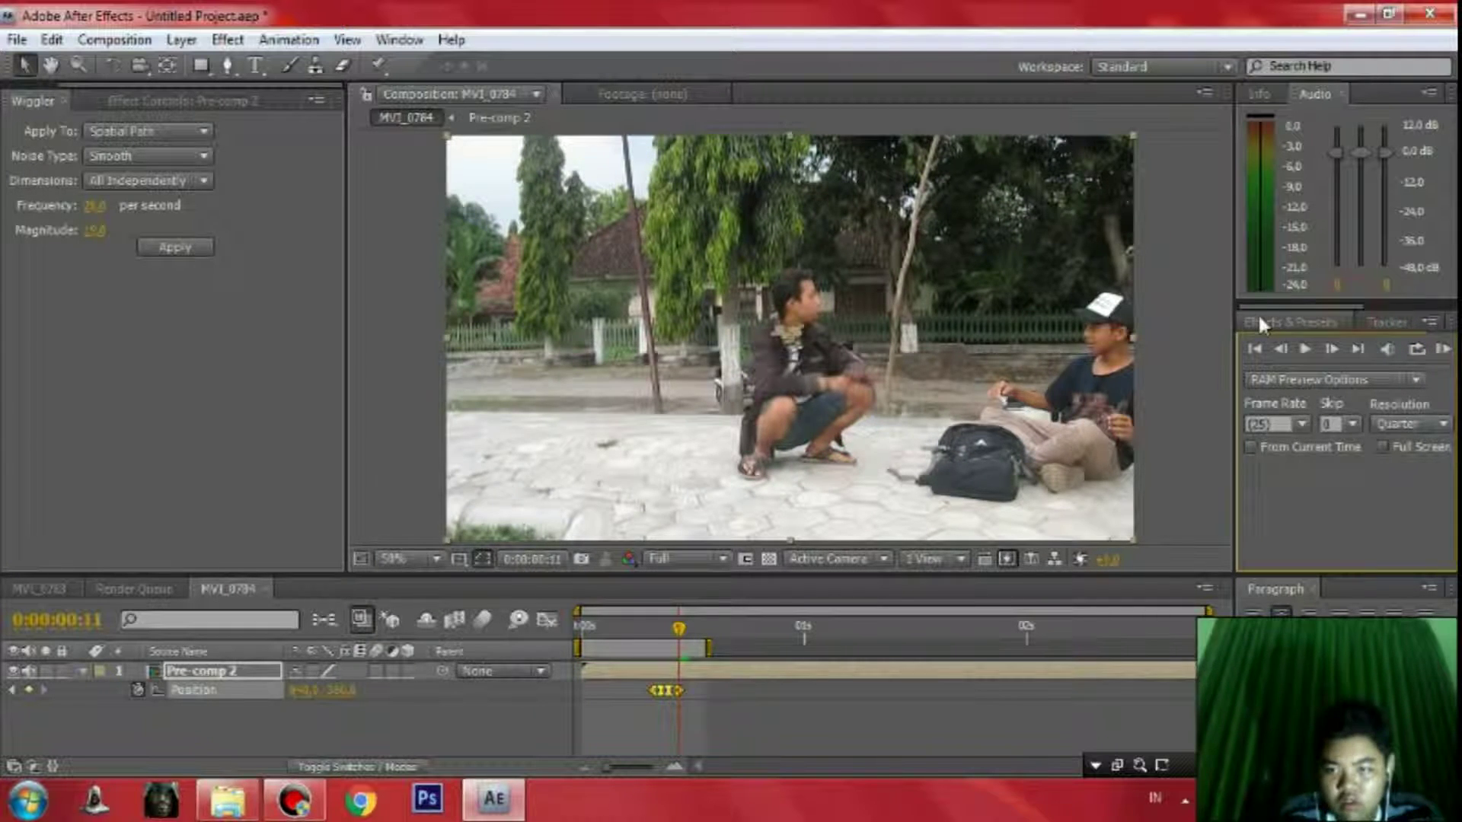
Apply the Motion Tile effect to Pre-comp 2, enlarge its output width and height, and turn on Mirror Edges
{"action": "left_click", "coordinate": [1258, 319]}
{"action": "left_click", "coordinate": [1340, 346]}
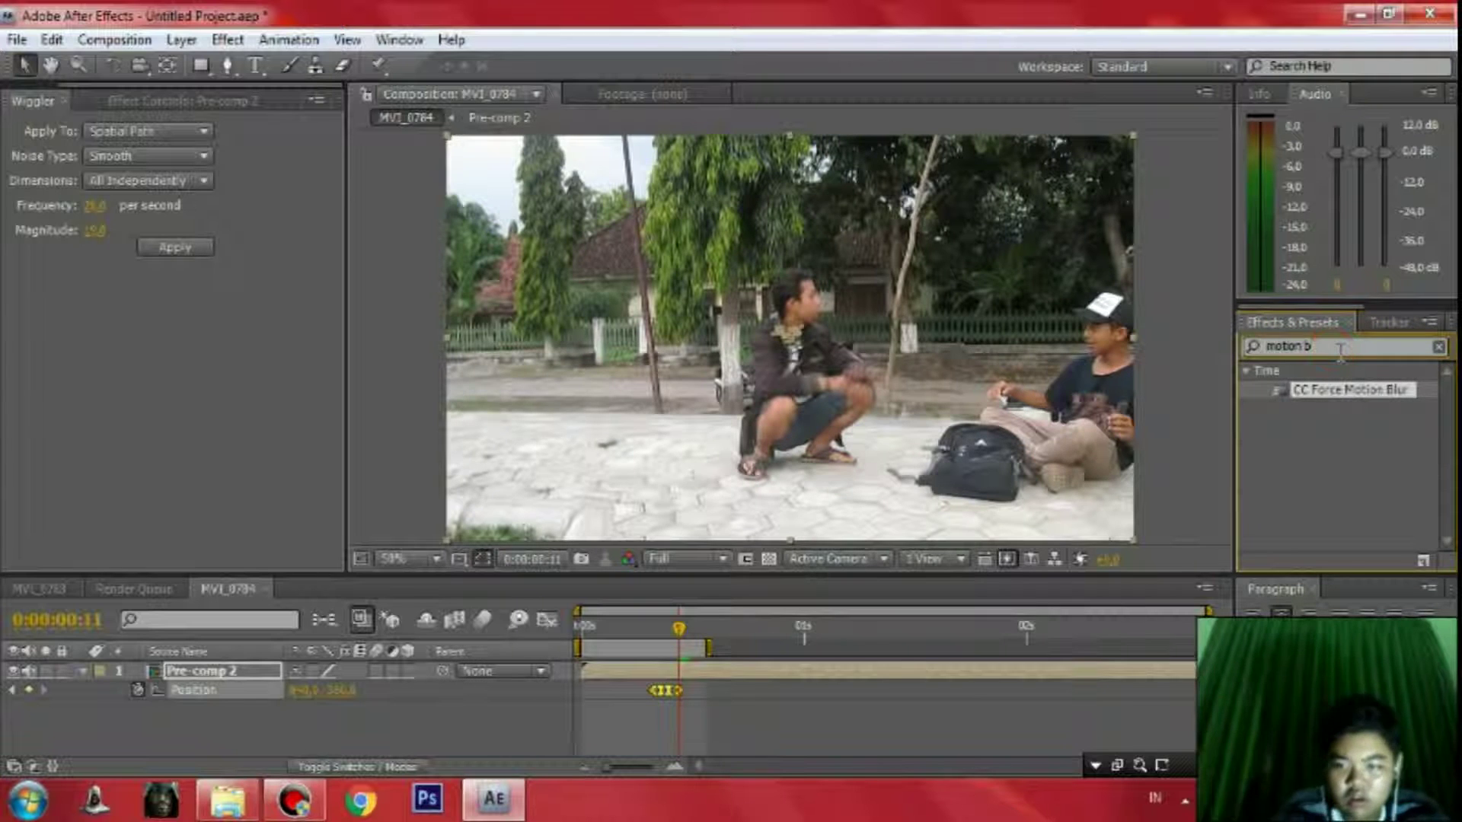
{"action": "key", "text": "BackSpace"}
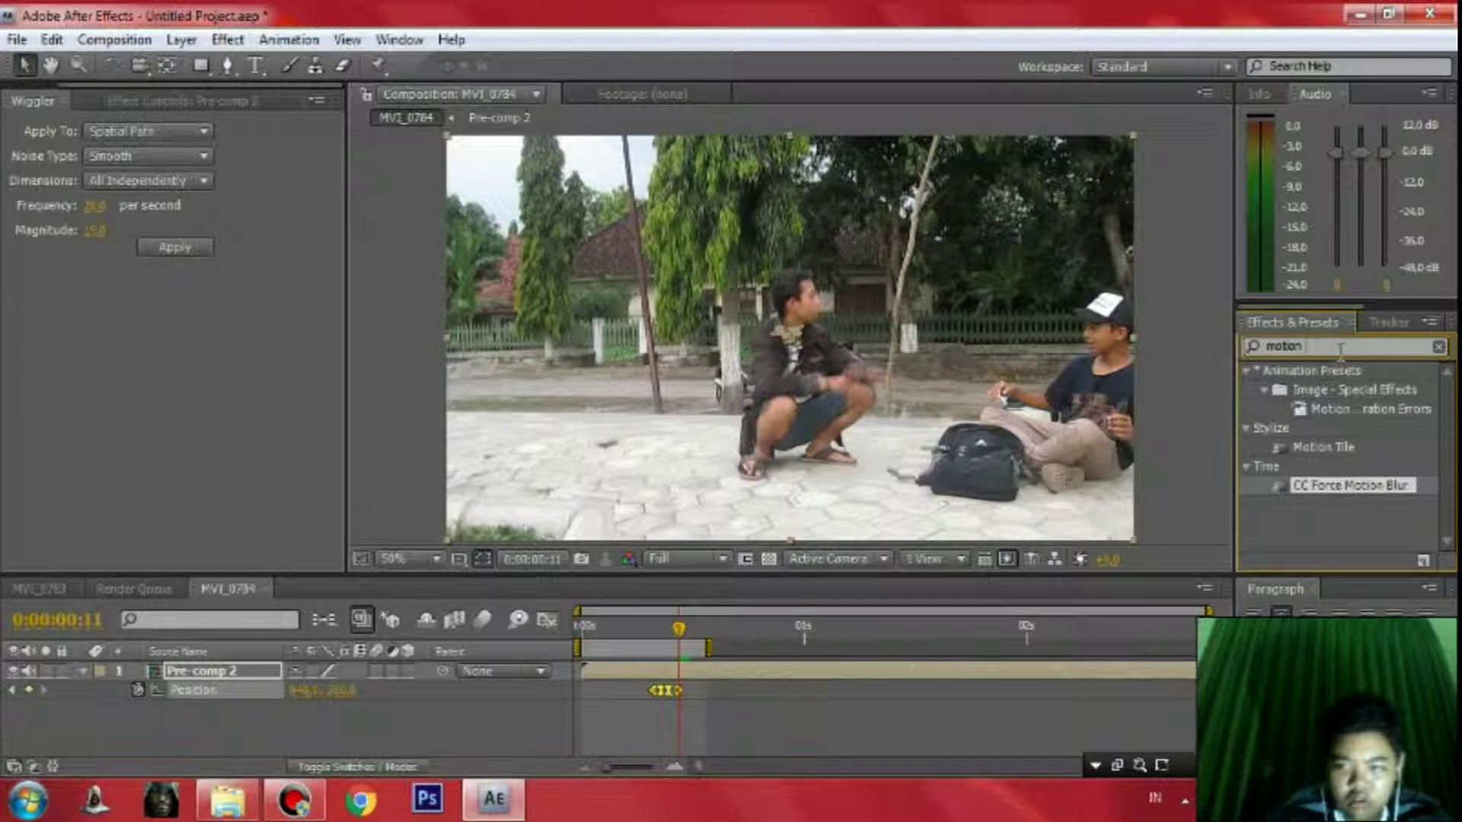
{"action": "left_click_drag", "start_coordinate": [1323, 447], "coordinate": [748, 546]}
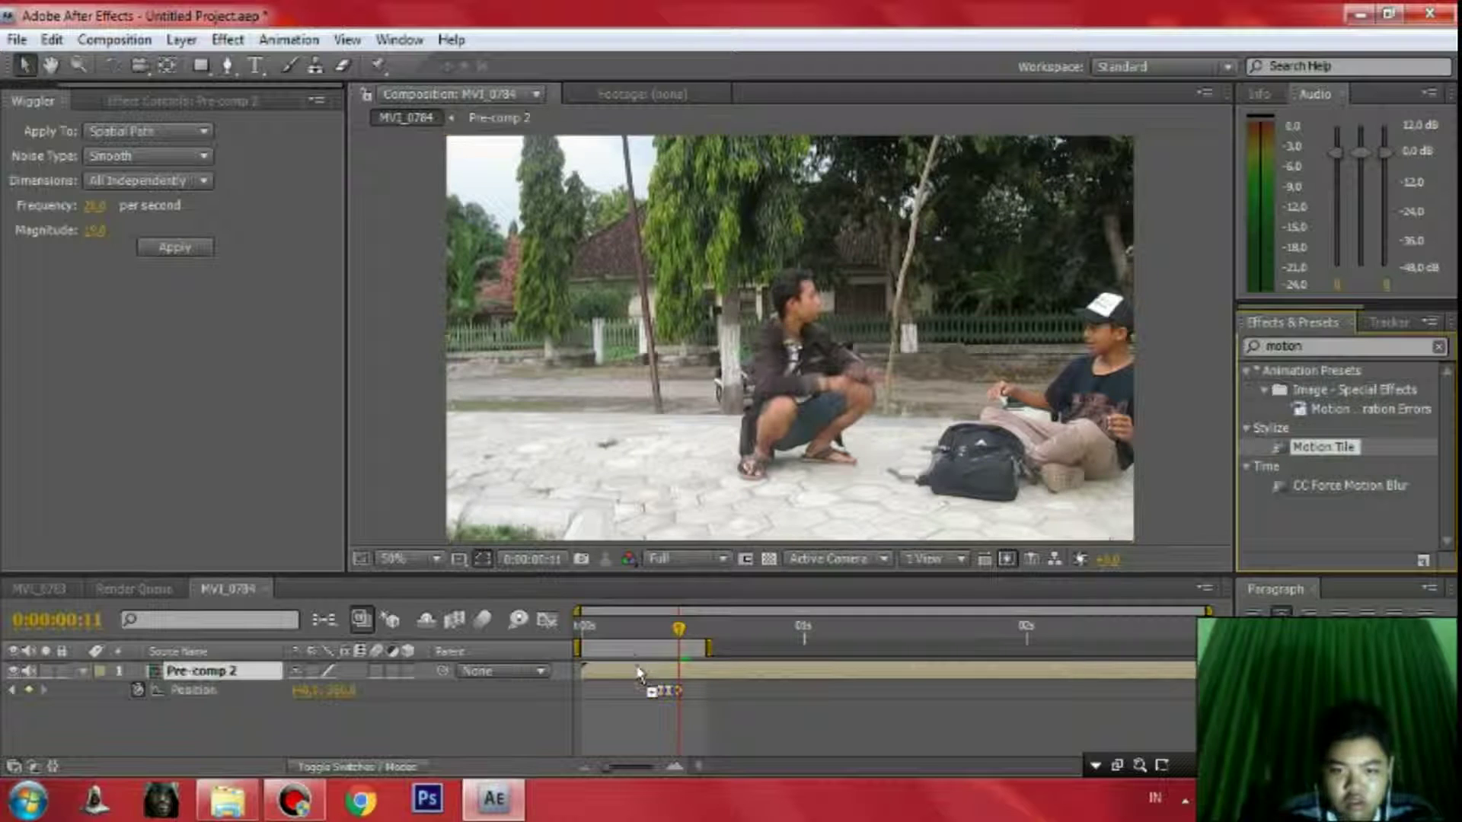
{"action": "left_click", "coordinate": [163, 277]}
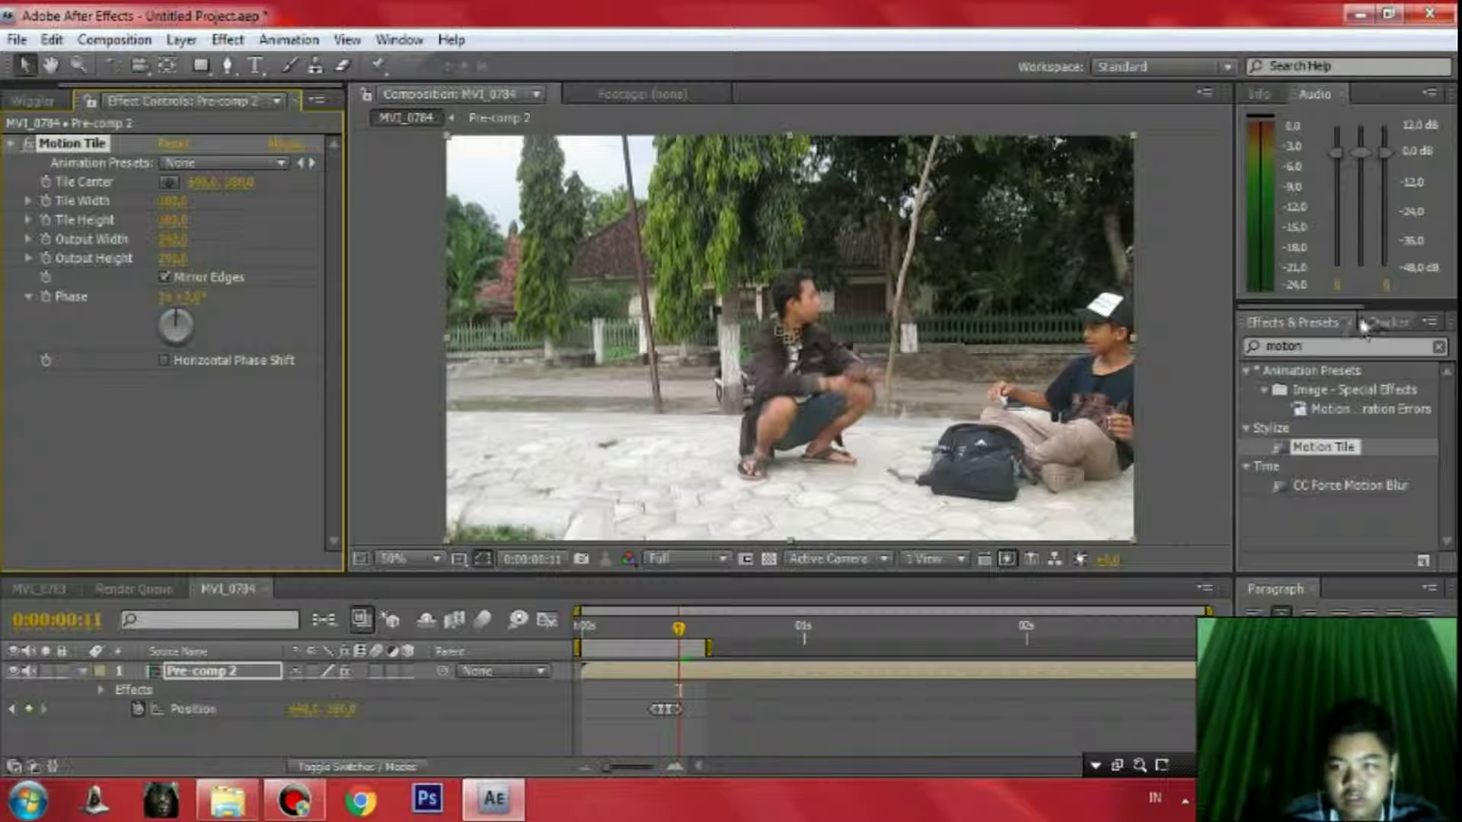
Play a RAM preview of Pre-comp 2 with Motion Tile applied, and stop it
{"action": "scroll", "coordinate": [1363, 303], "scroll_direction": "down", "scroll_amount": 2}
{"action": "left_click", "coordinate": [1294, 322]}
{"action": "left_click", "coordinate": [1441, 348]}
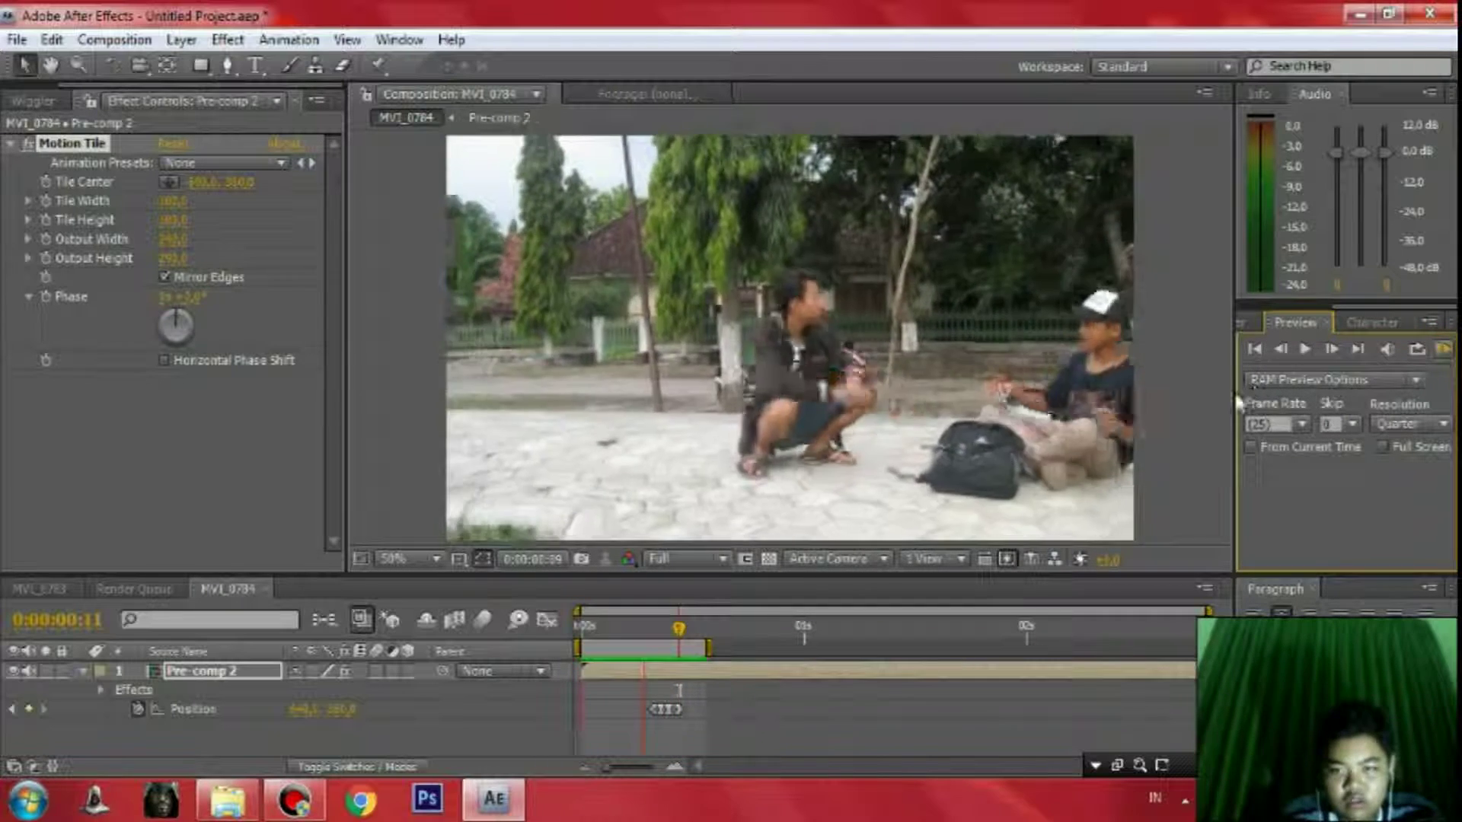
{"action": "left_click", "coordinate": [89, 268]}
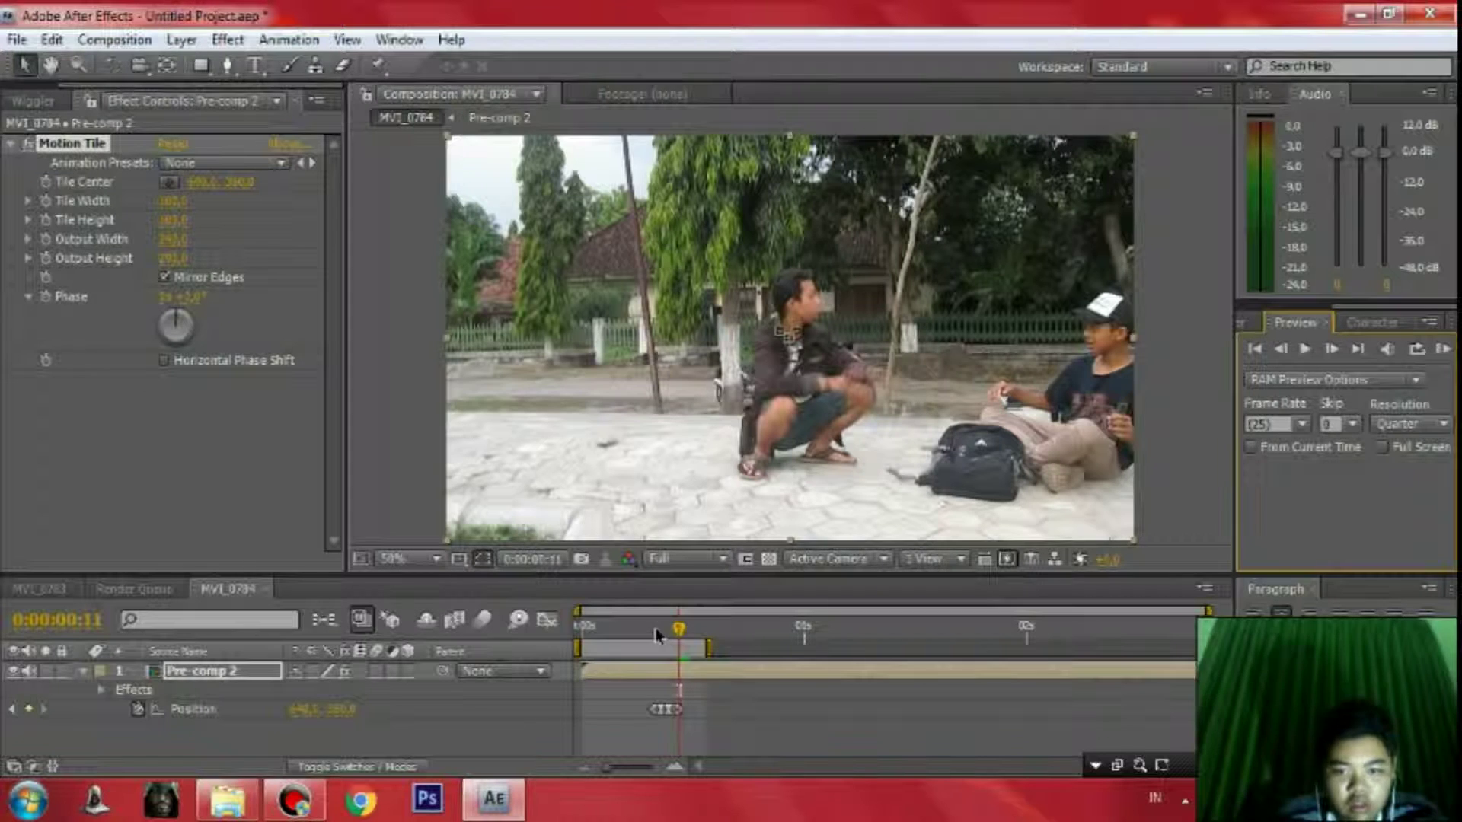
Compare the frame edges at 0:00:00:10 with Motion Tile switched off and on
{"action": "left_click", "coordinate": [29, 145]}
{"action": "left_click_drag", "start_coordinate": [679, 630], "coordinate": [671, 632]}
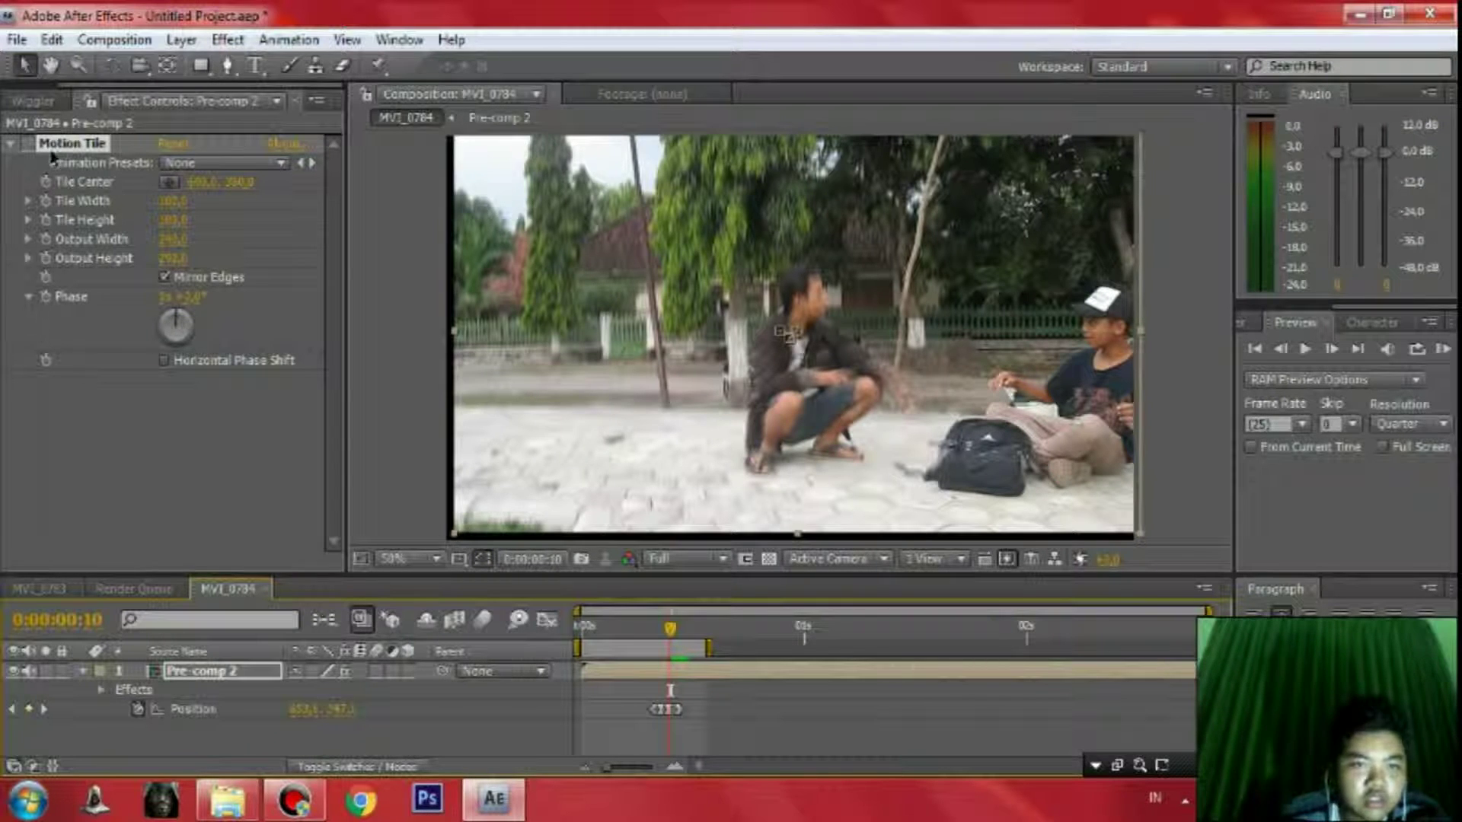
{"action": "left_click", "coordinate": [29, 144]}
Shorten the end of the work area by one frame and review the shake in a RAM preview and frame by frame up to 0:00:00:10
{"action": "left_click_drag", "start_coordinate": [670, 632], "coordinate": [700, 647]}
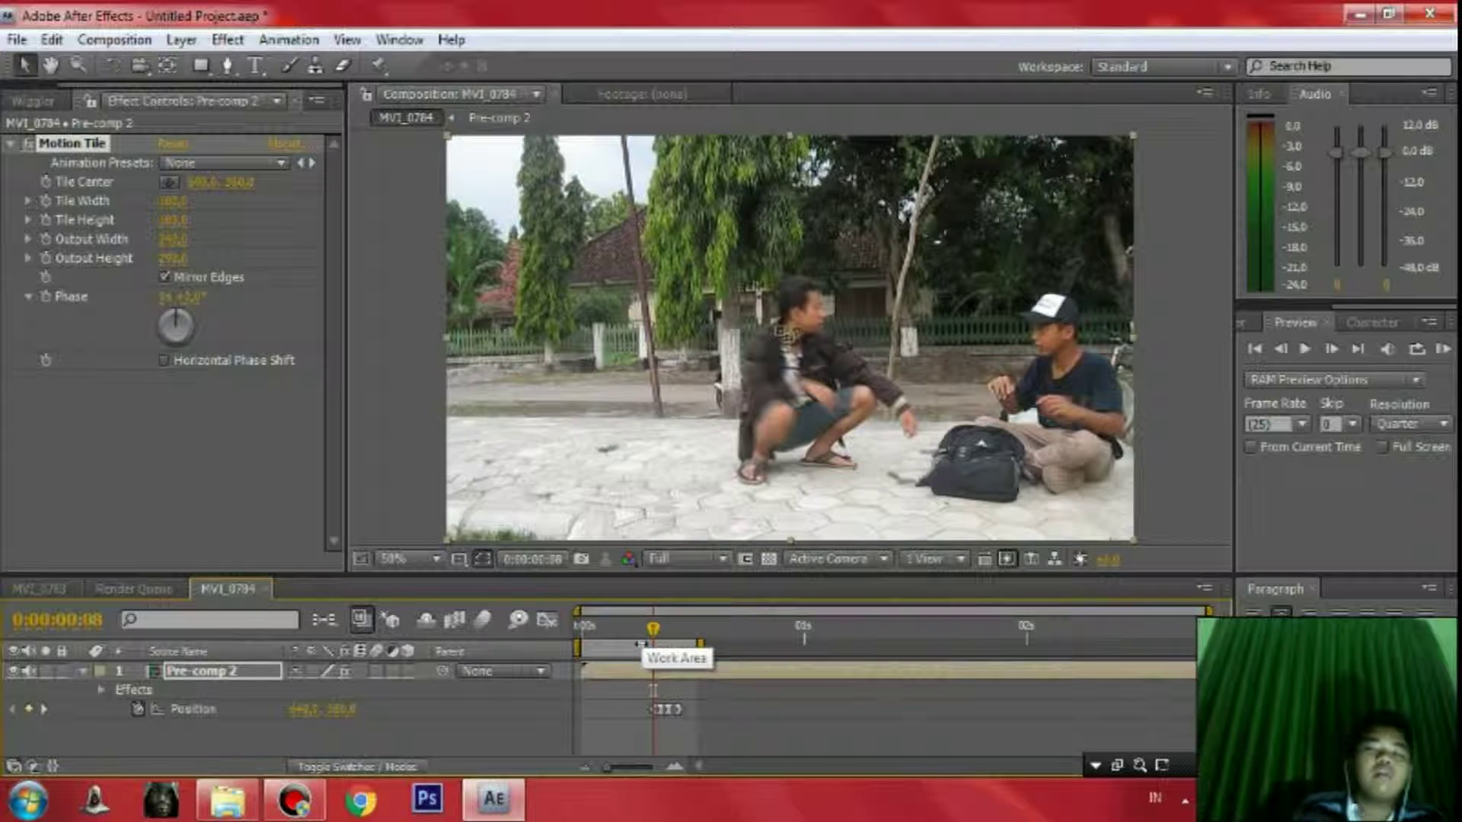
{"action": "left_click", "coordinate": [1441, 350]}
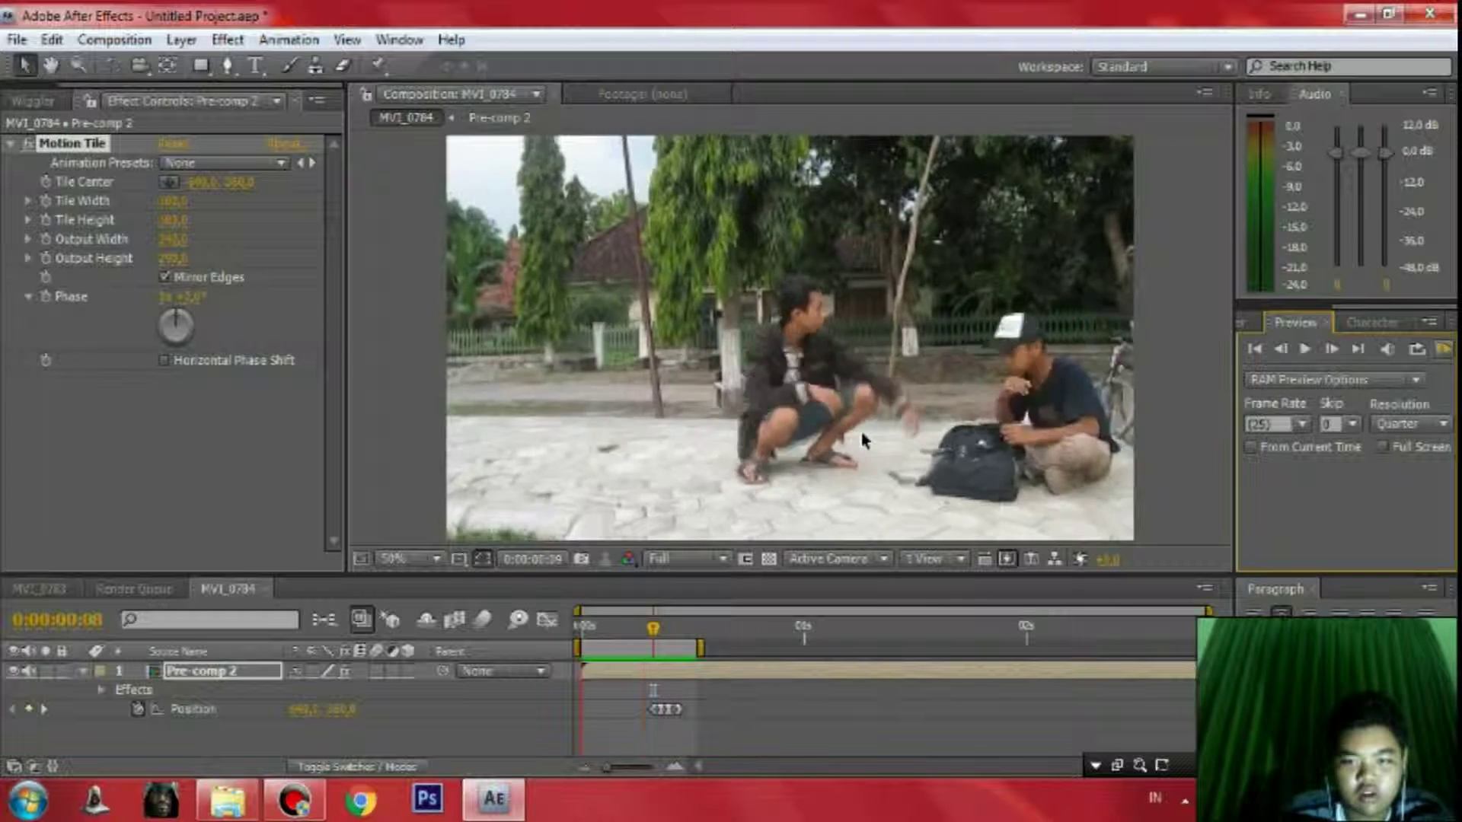
{"action": "key", "text": "space"}
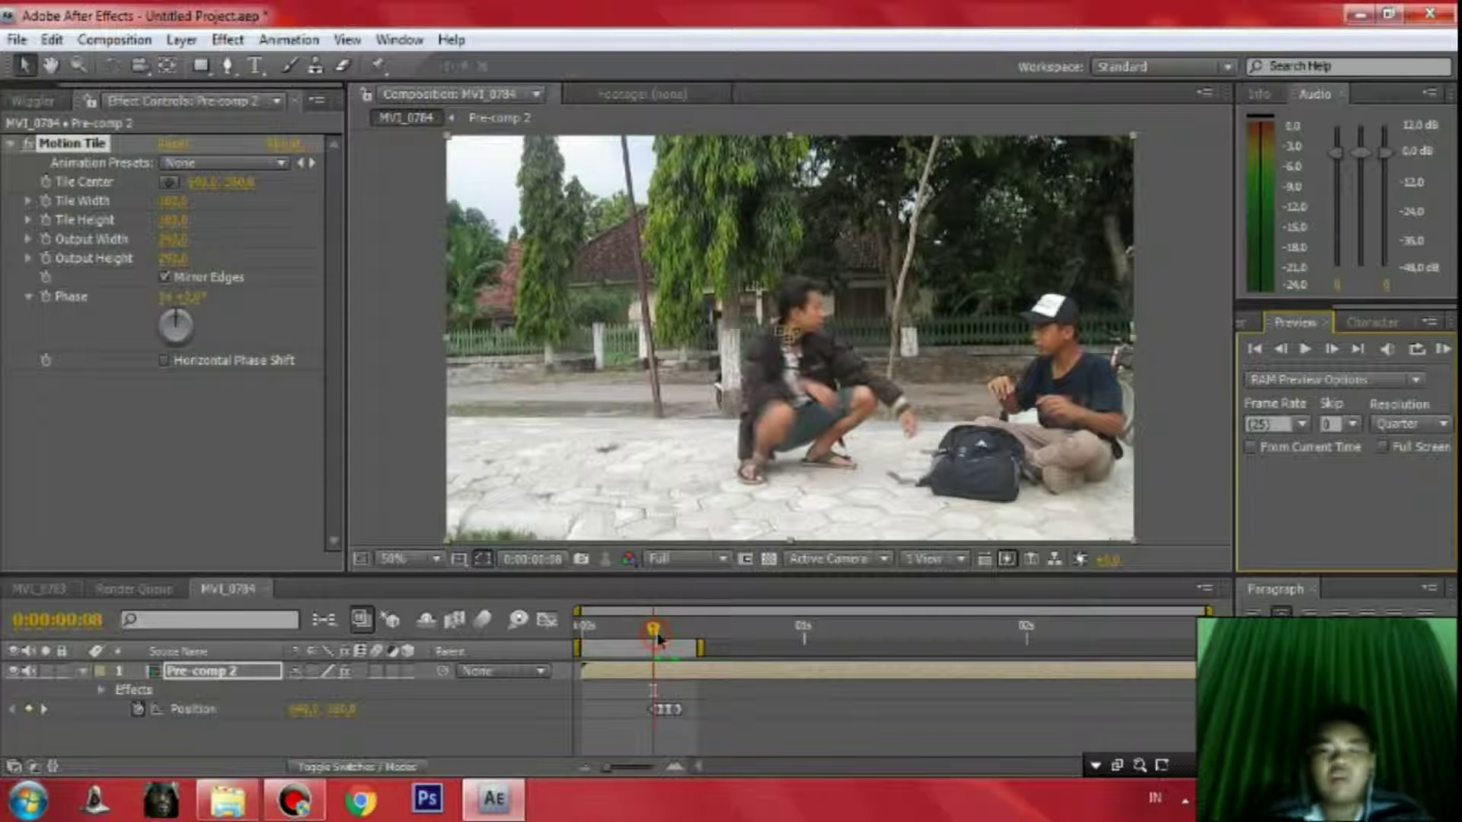
{"action": "left_click_drag", "start_coordinate": [656, 640], "coordinate": [664, 639]}
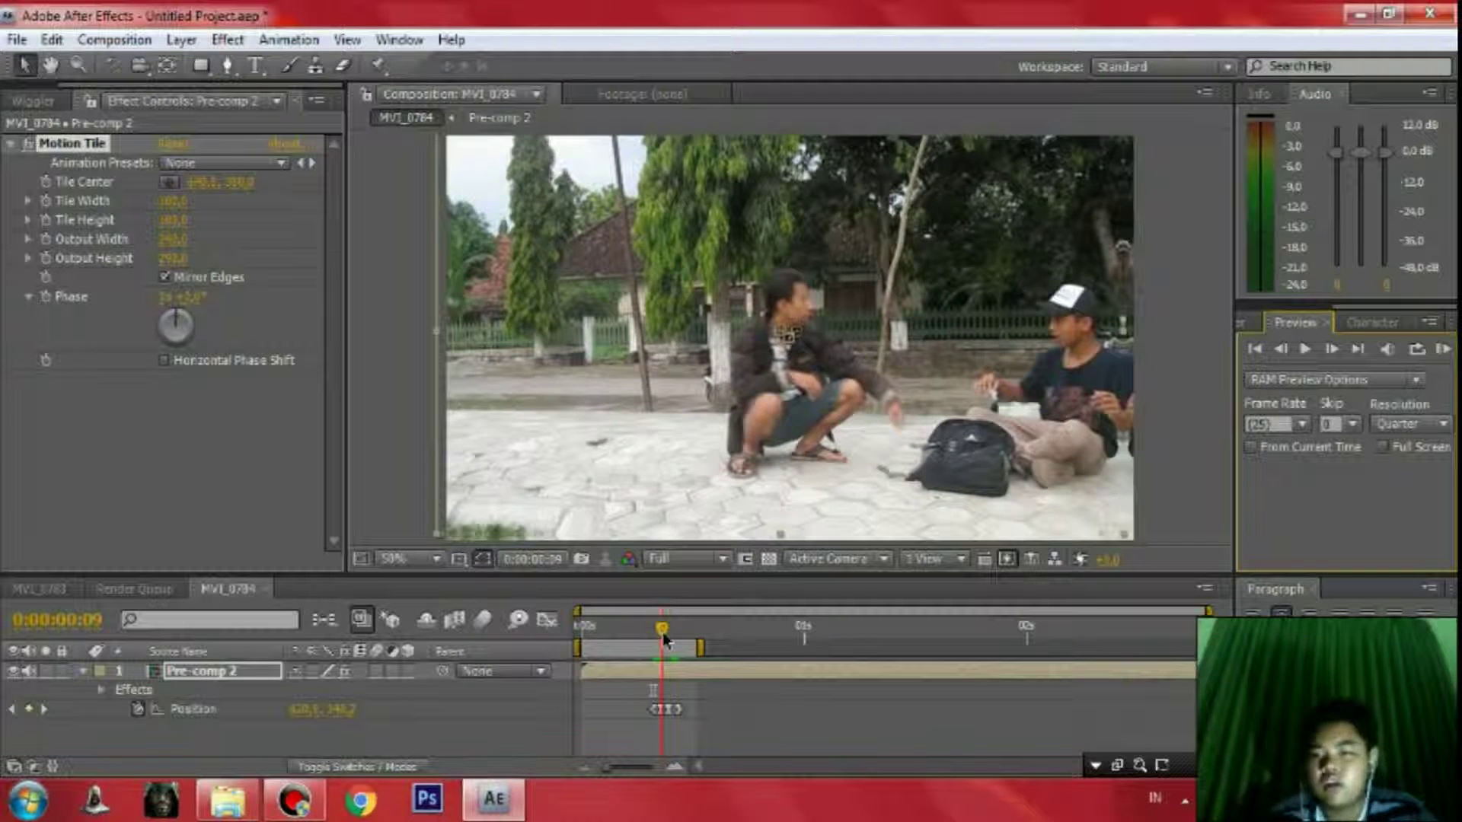
{"action": "left_click_drag", "start_coordinate": [664, 640], "coordinate": [669, 639]}
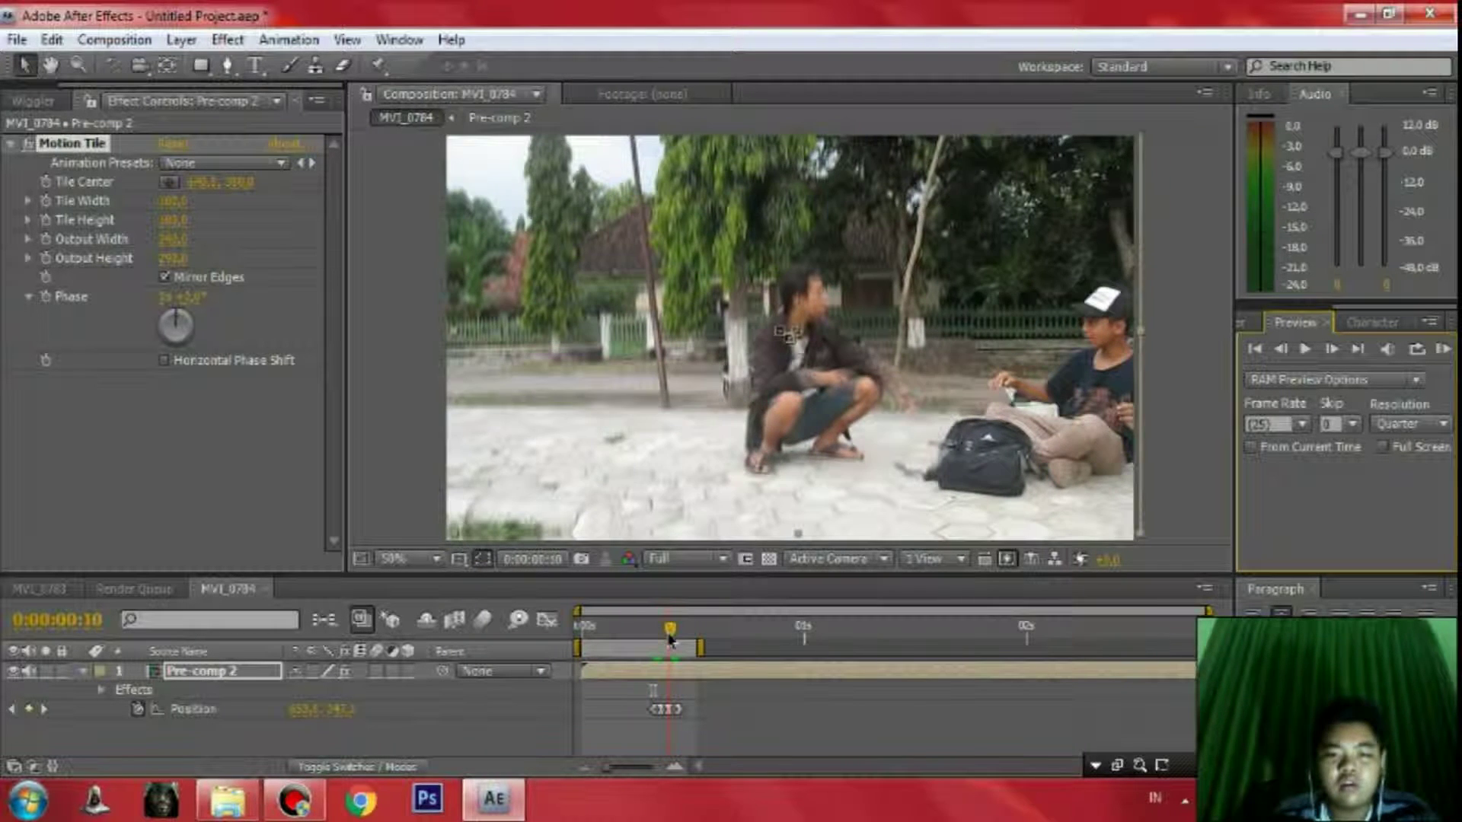